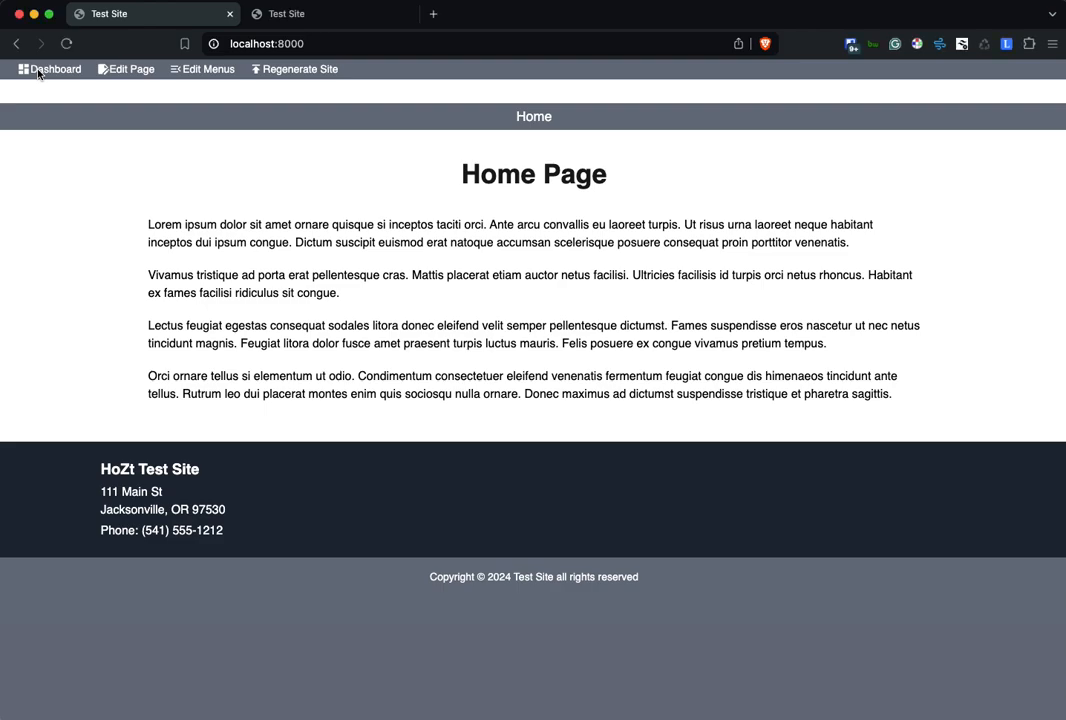
# Open the site's admin dashboard and look over the available content types, such as posts, testimonials, forms, FAQs and events.
pyautogui.click(38, 73)
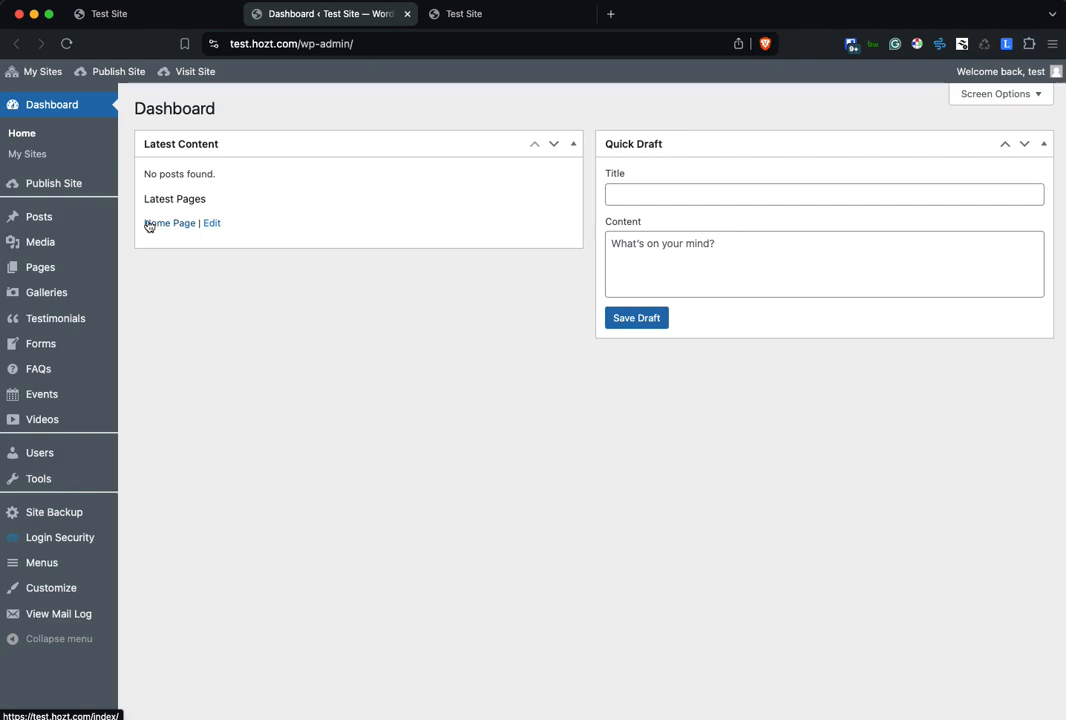
pyautogui.moveTo(35, 219)
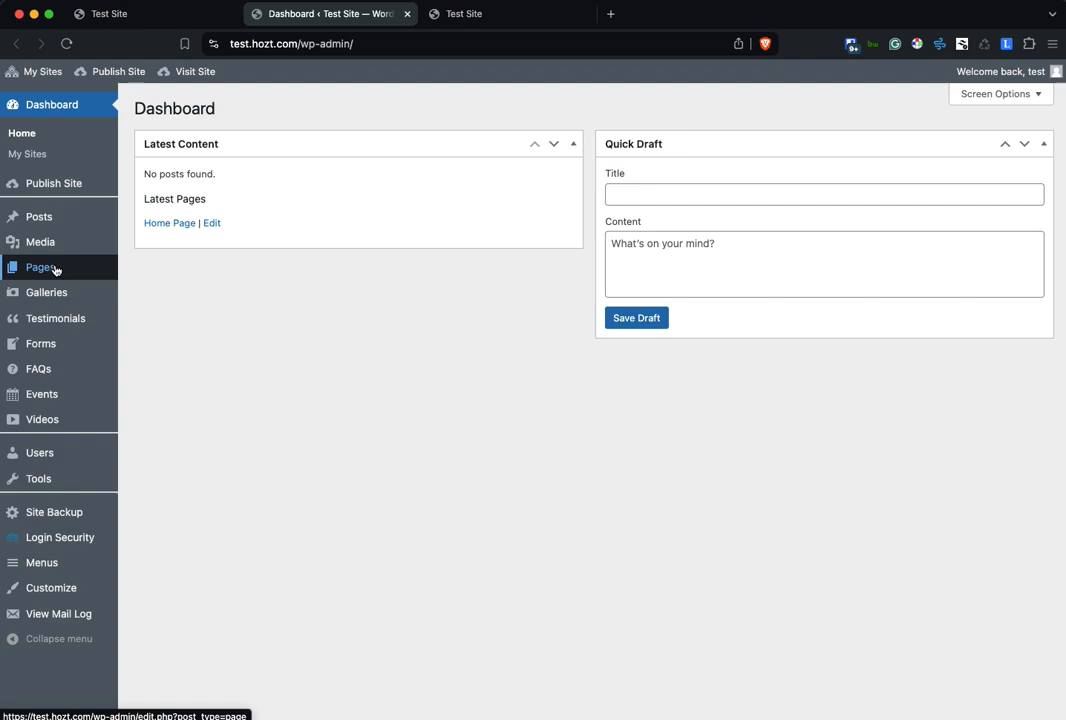
pyautogui.moveTo(69, 313)
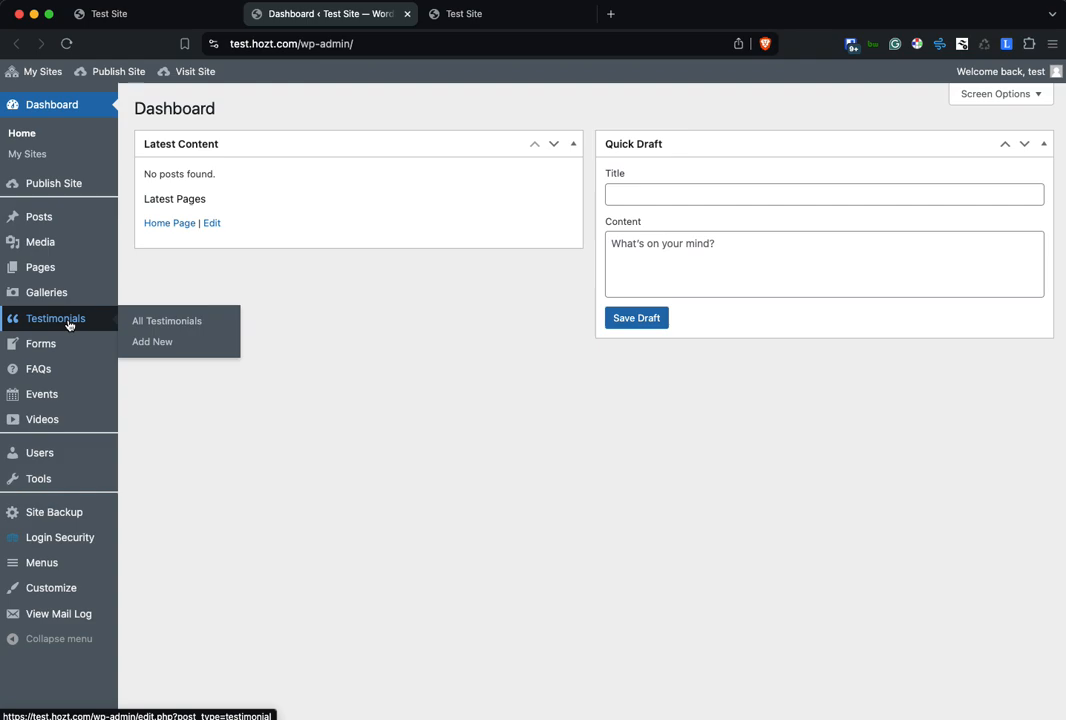
pyautogui.moveTo(66, 341)
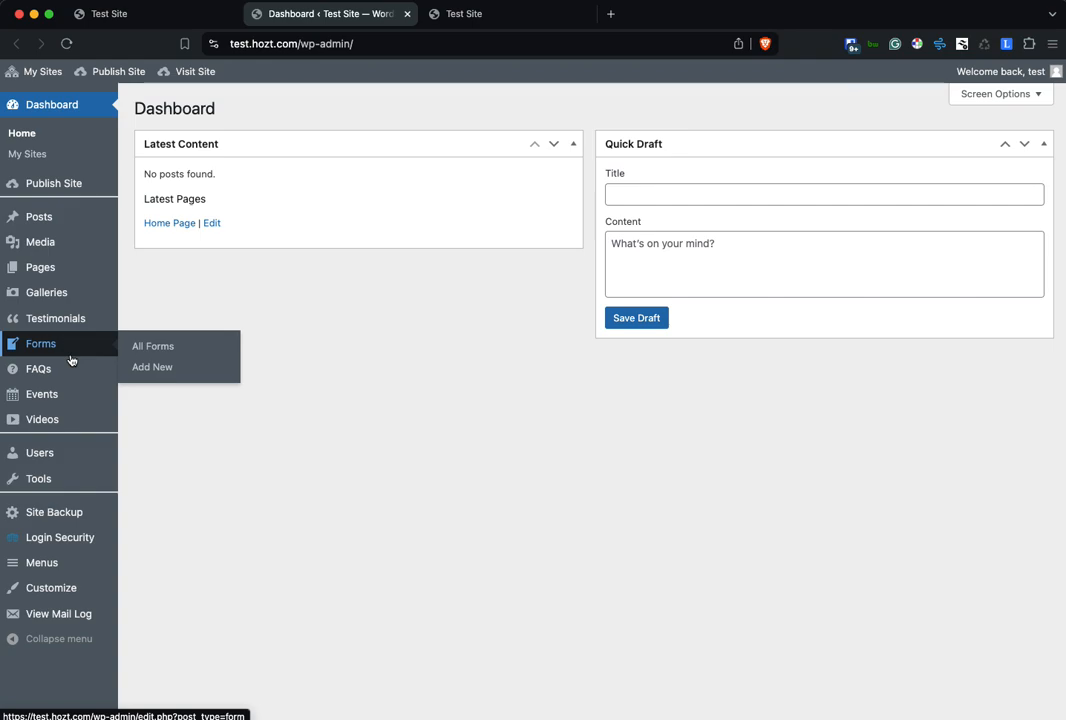
pyautogui.moveTo(61, 372)
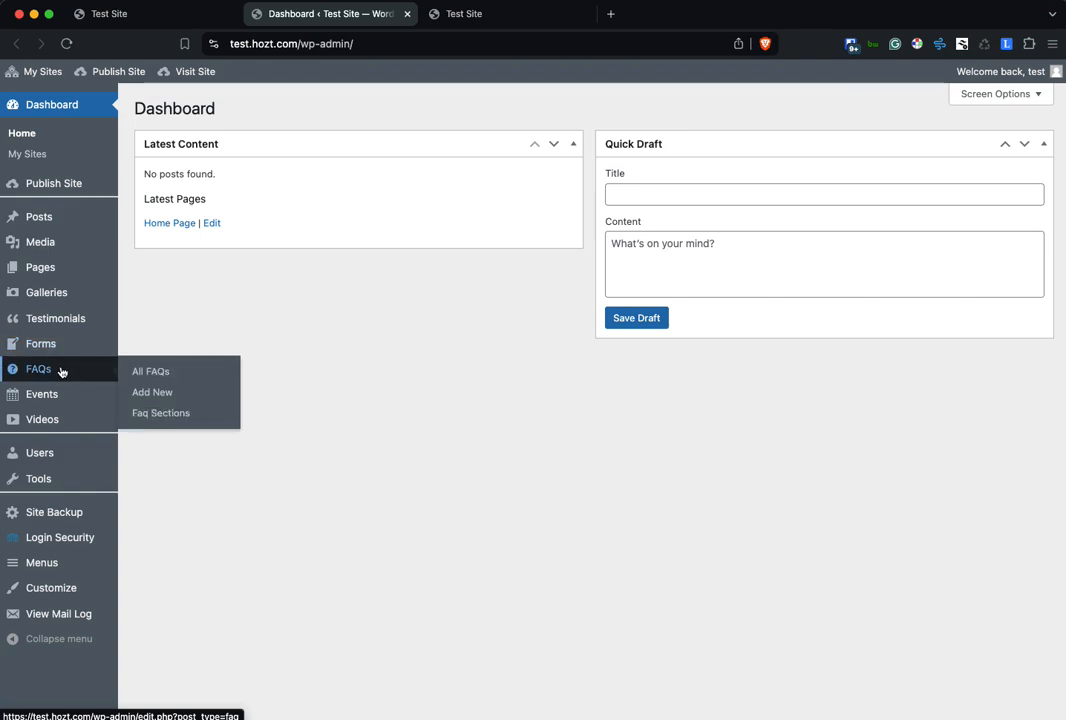
pyautogui.moveTo(64, 396)
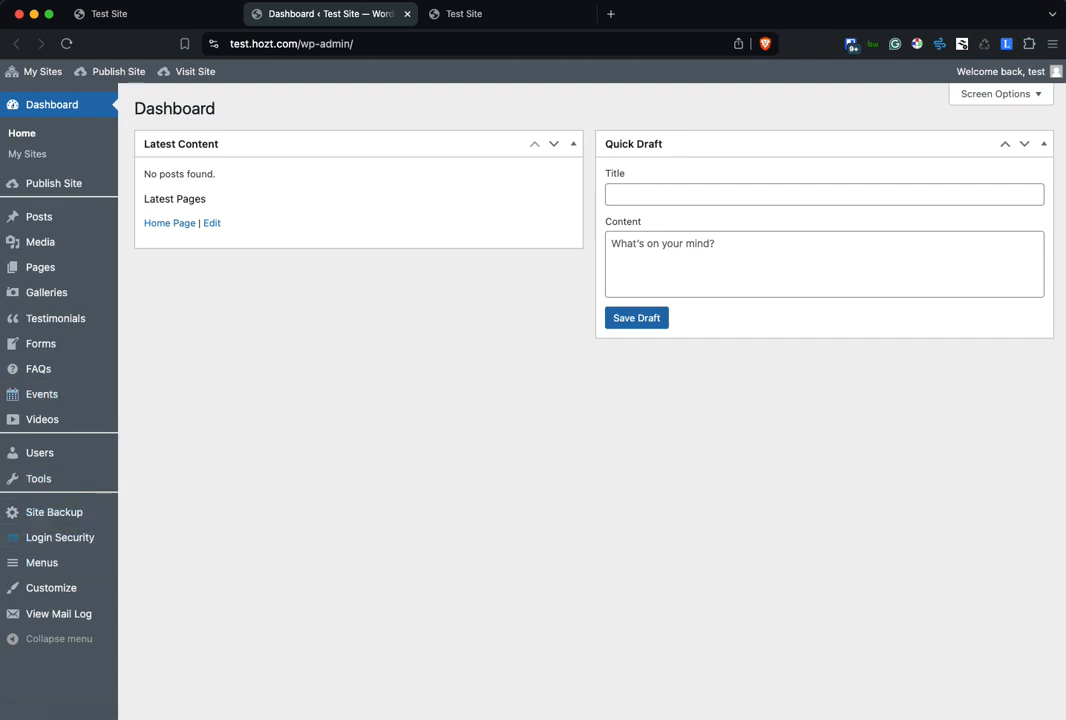
# Create a new page titled "Test Page".
pyautogui.click(46, 267)
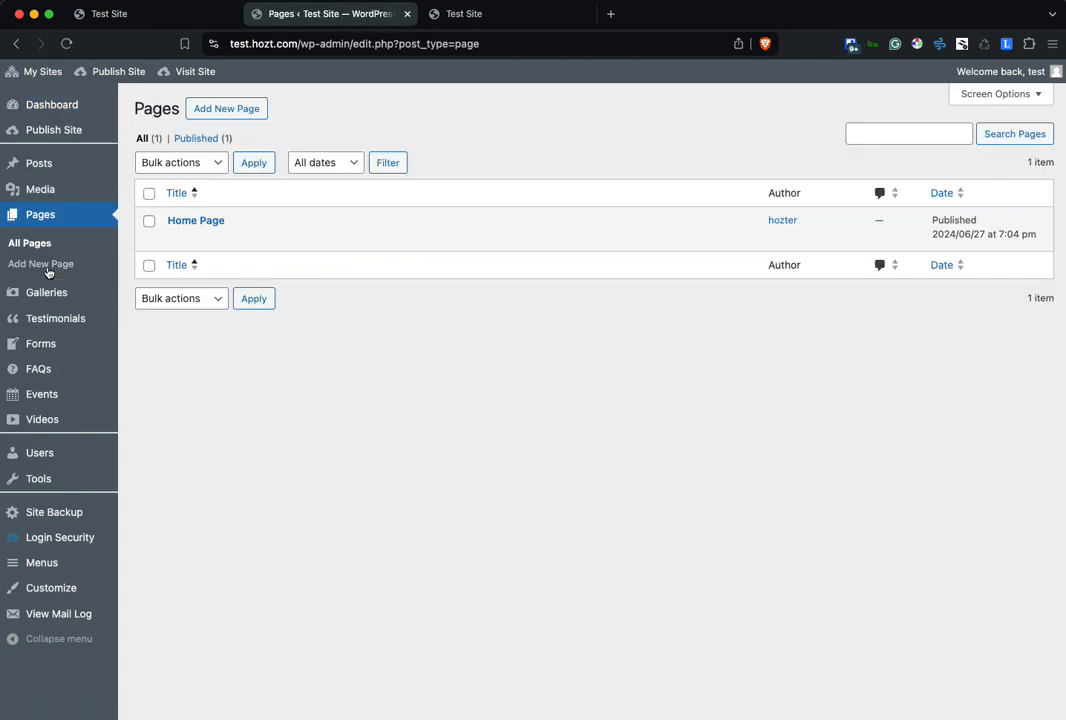
pyautogui.click(236, 110)
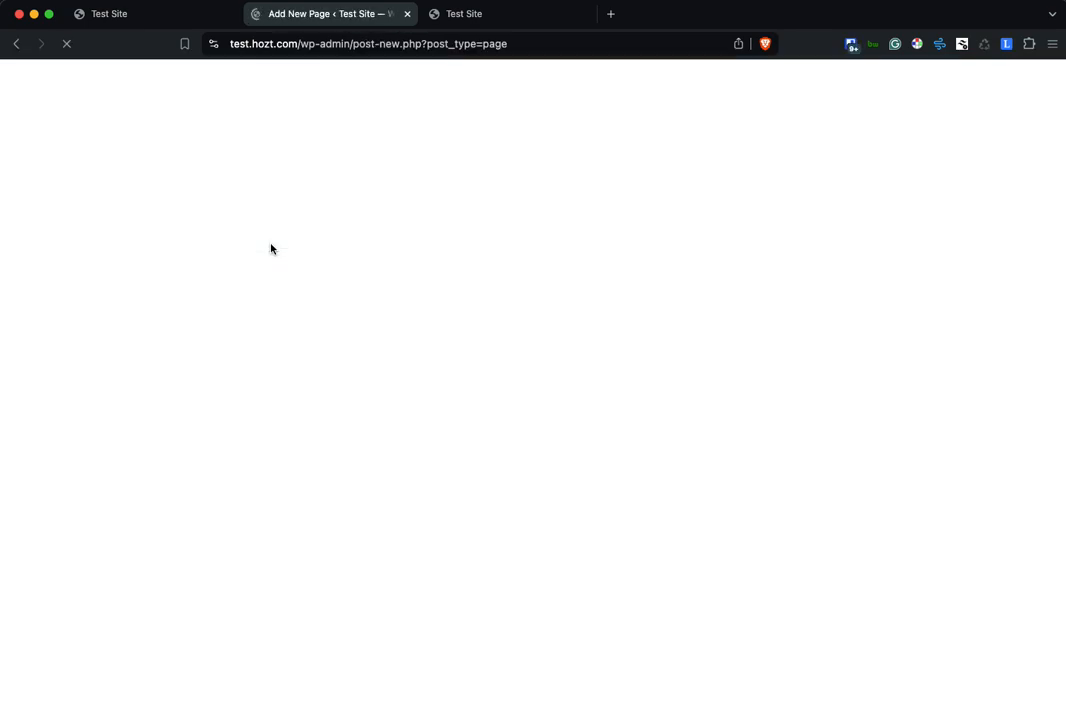
pyautogui.write('Test Page')
pyautogui.press('Return')
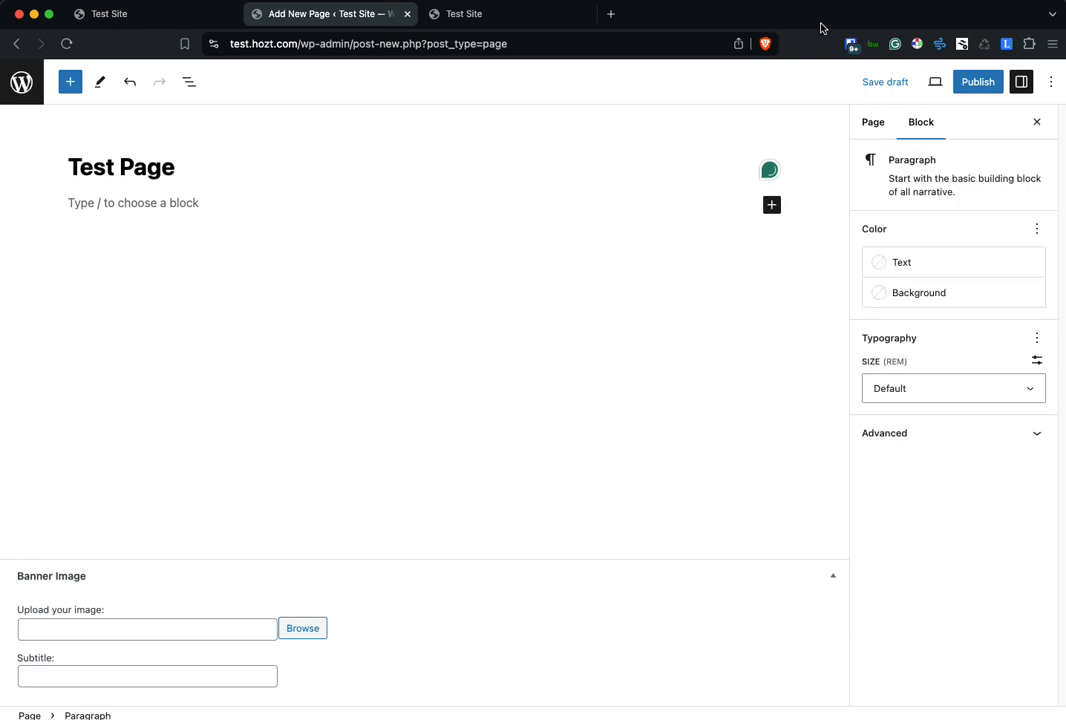
# Copy five paragraphs of placeholder text from the Lipsum Generator extension and paste them into the page body.
pyautogui.click(1006, 44)
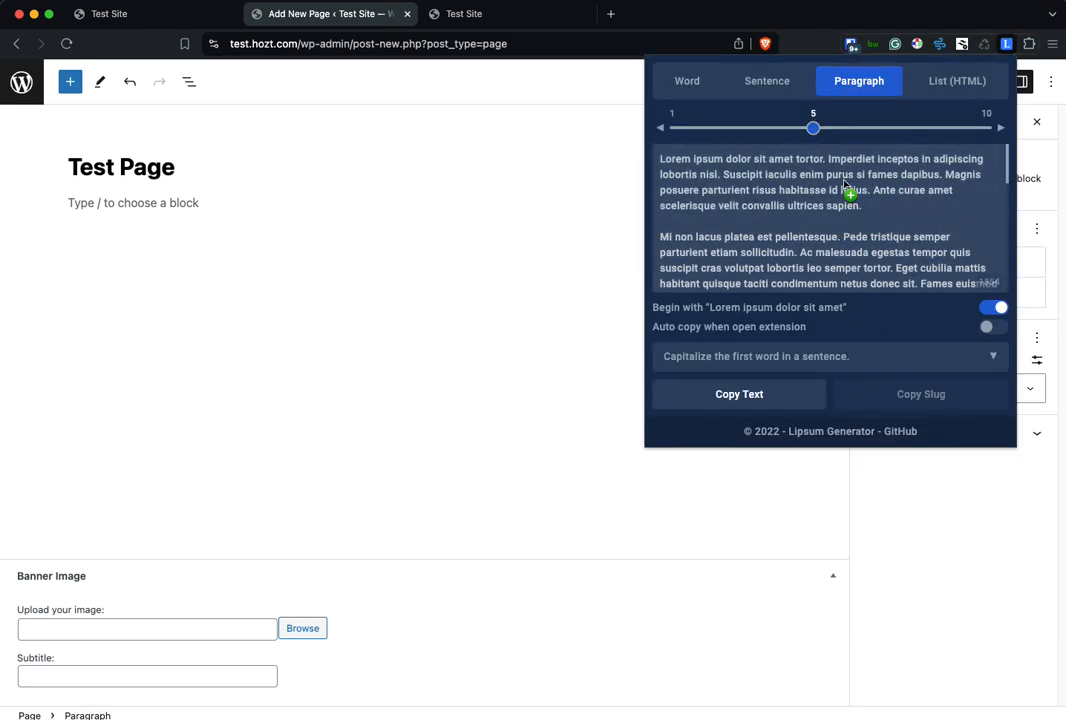
pyautogui.click(750, 396)
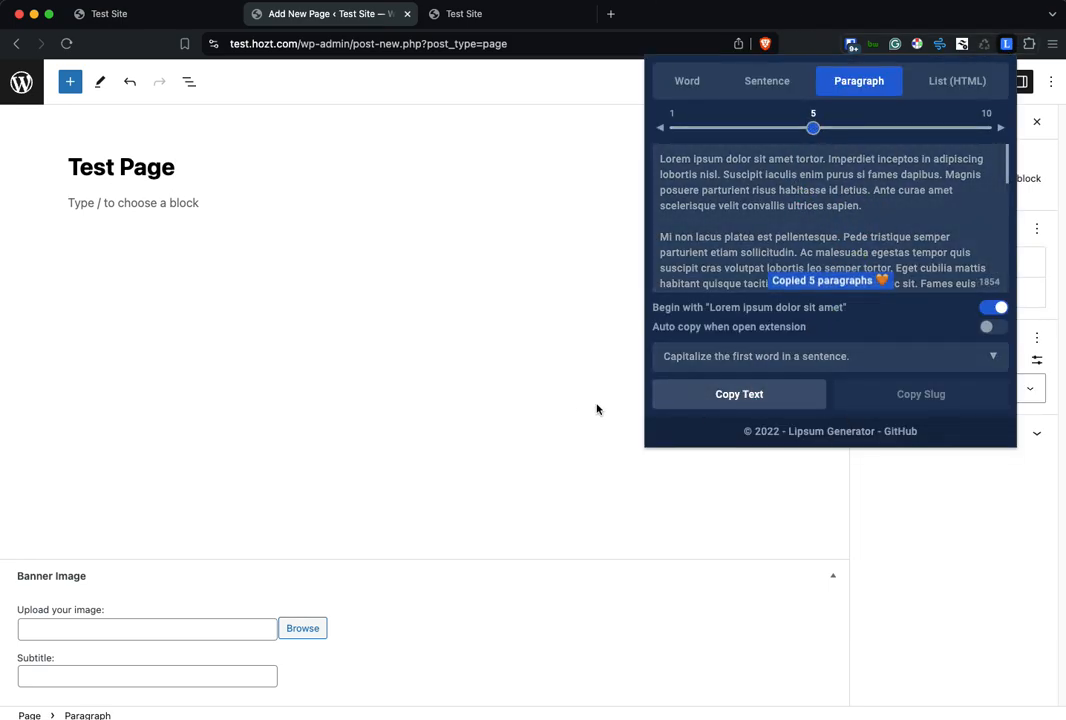
pyautogui.click(281, 295)
pyautogui.press('super+v')
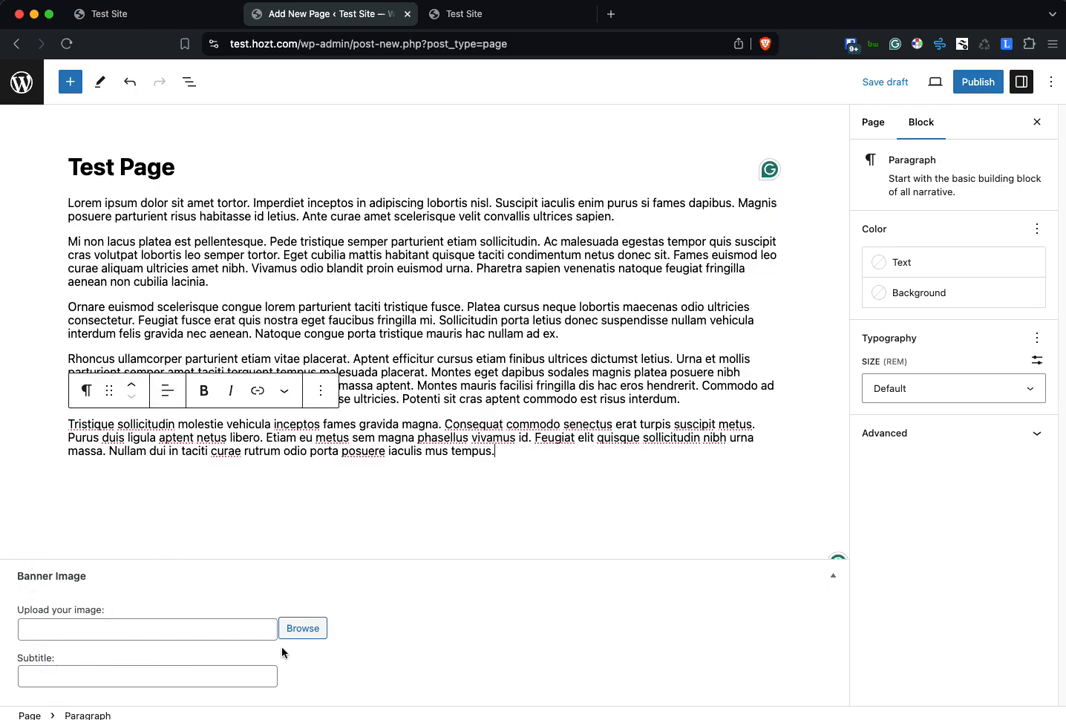
# Set the page's banner image to the banner-mtn mountain picture from the media library, with the subtitle "Some subtitle here".
pyautogui.click(310, 629)
pyautogui.click(428, 249)
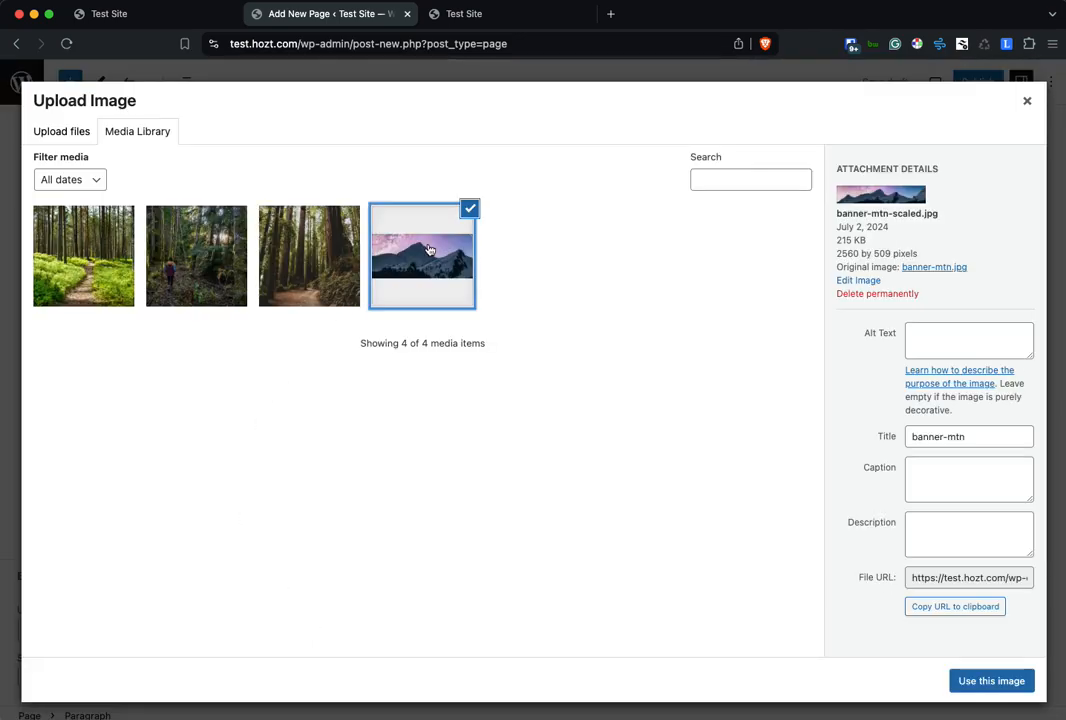
pyautogui.click(962, 682)
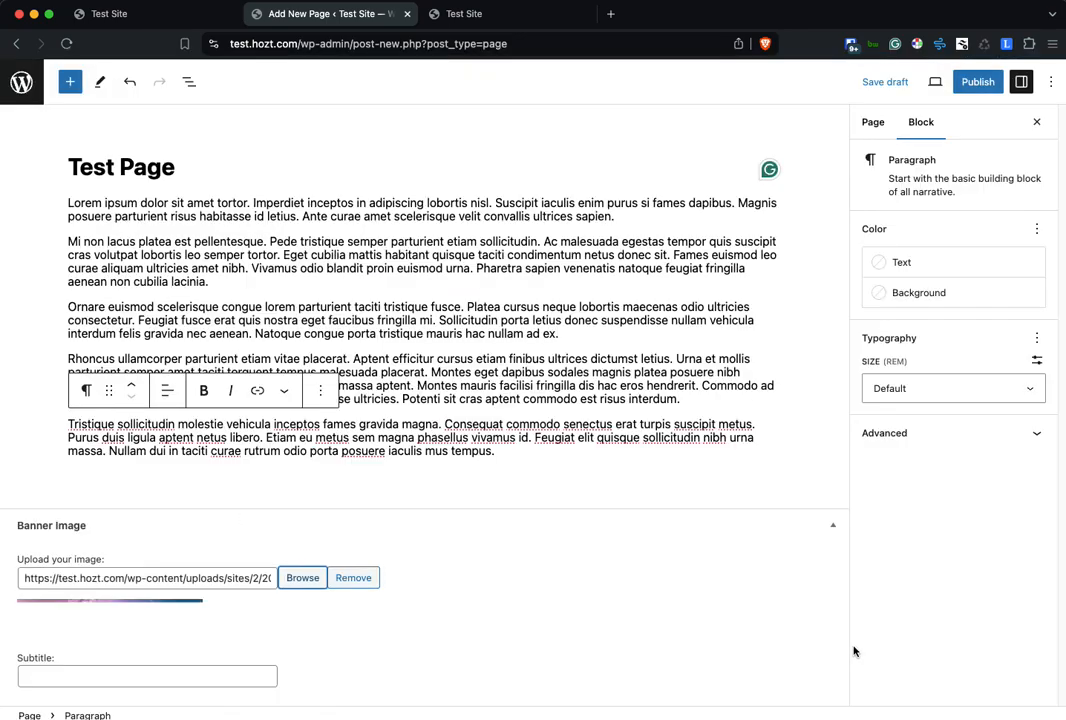
pyautogui.click(122, 676)
pyautogui.write('Some')
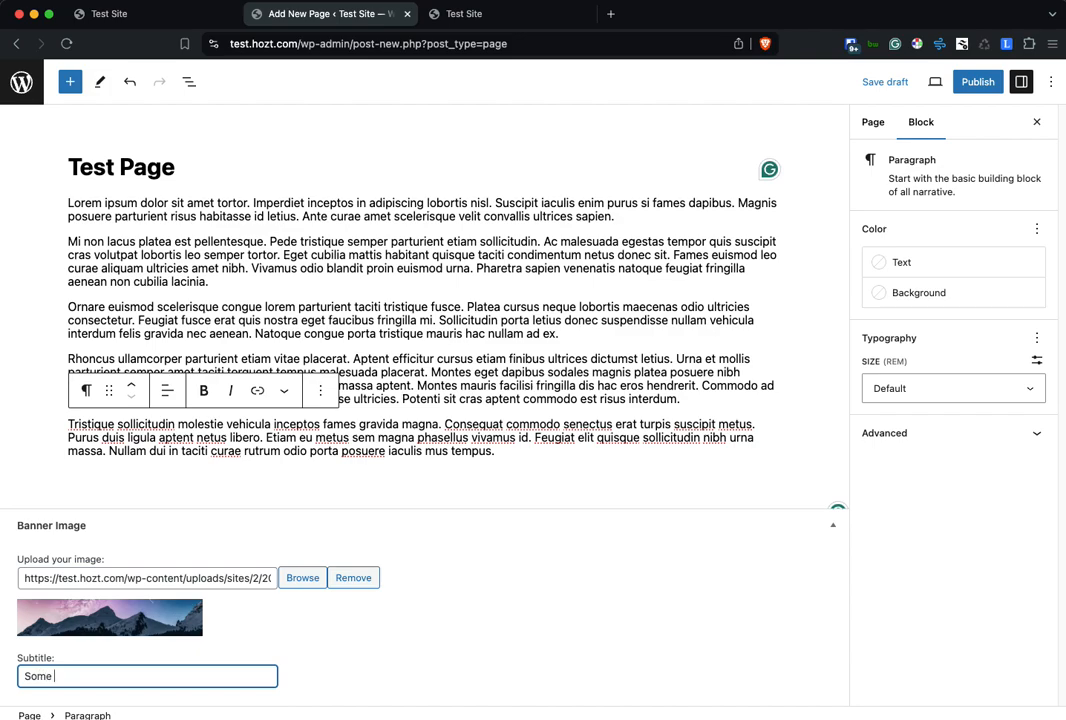
pyautogui.write(' subtitle here')
# Publish Test Page and return to the list of pages.
pyautogui.click(980, 85)
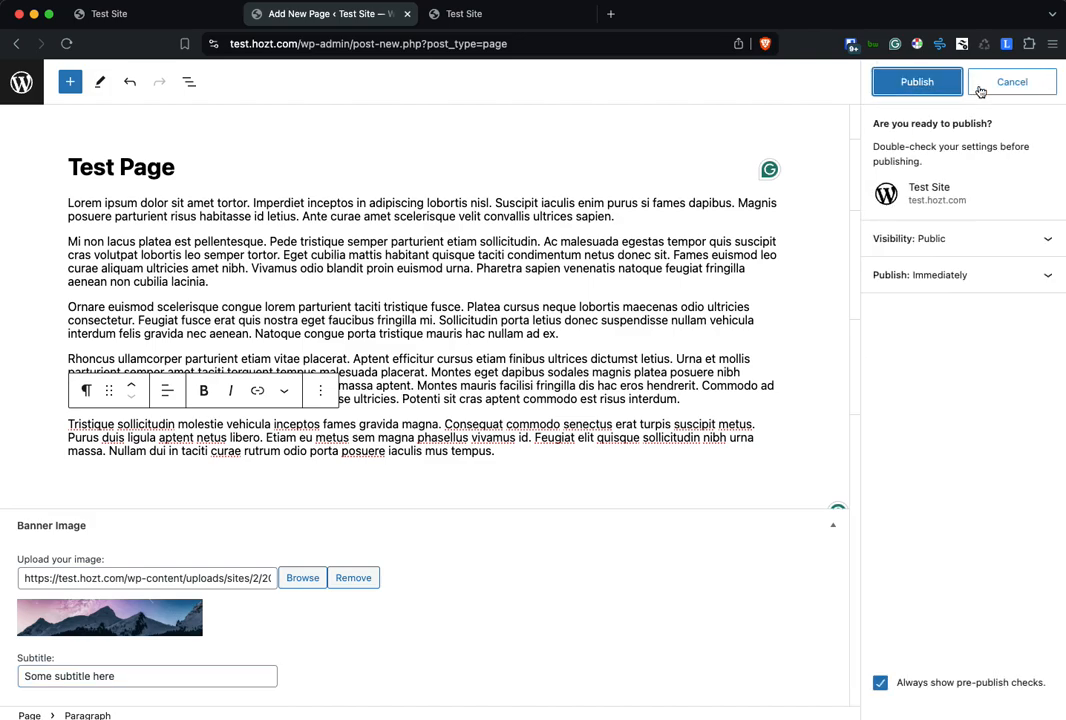
pyautogui.click(920, 83)
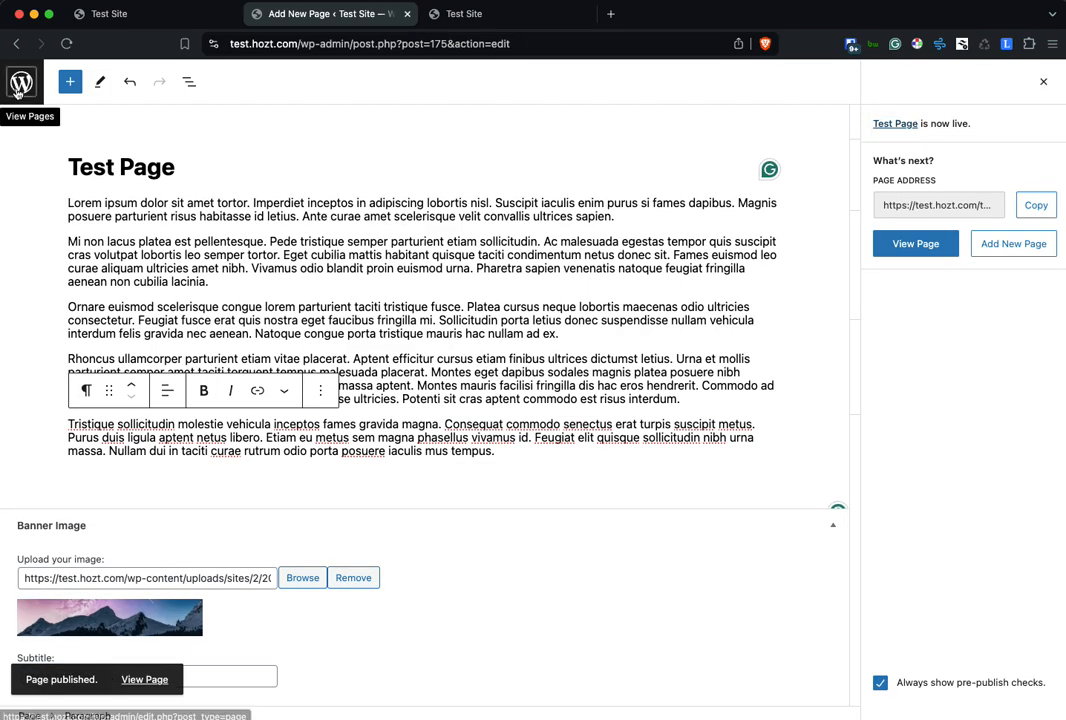
pyautogui.click(21, 82)
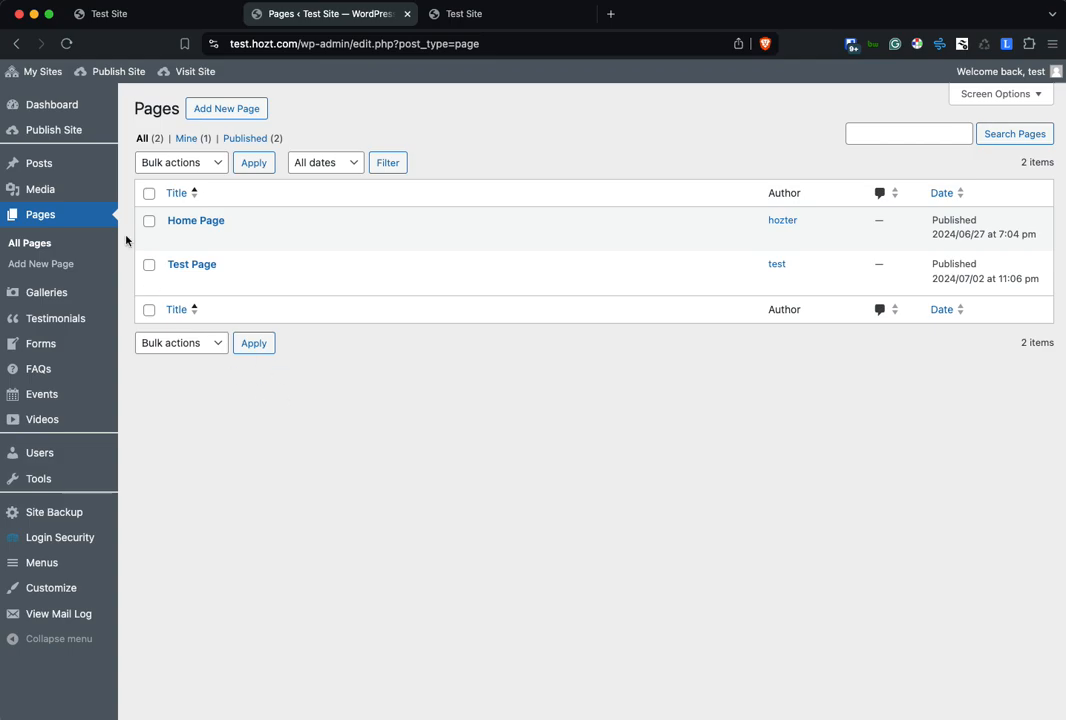
# Check the site's current navigation, then add Test Page below Home in the Main (Primary Menu) and save it.
pyautogui.click(137, 19)
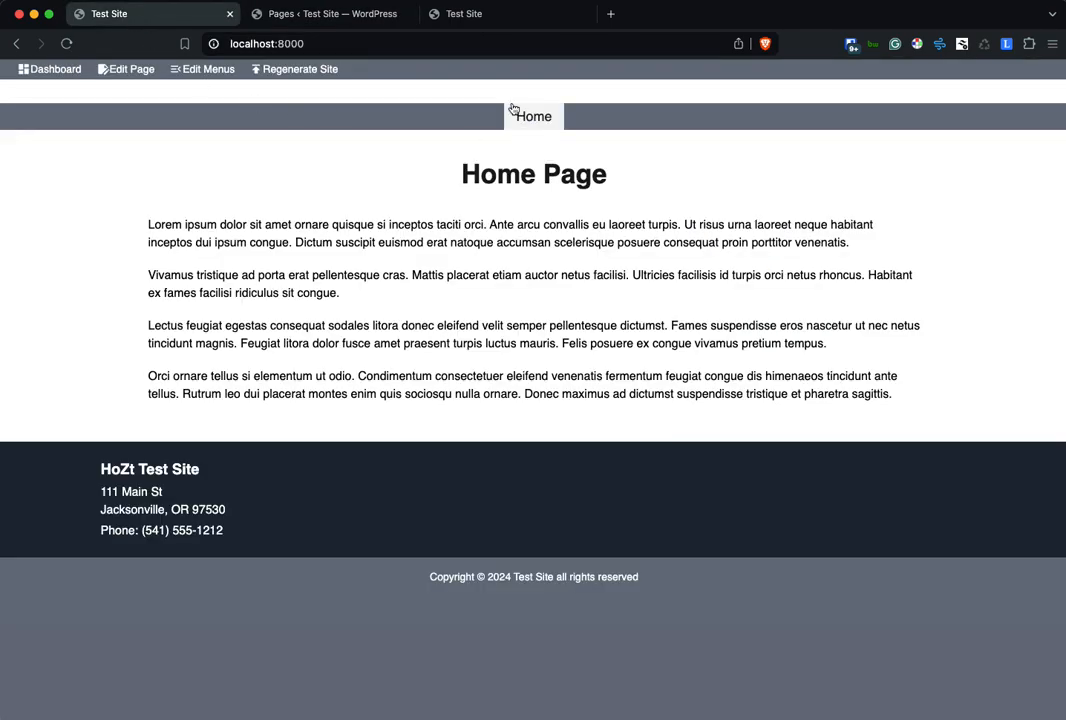
pyautogui.click(311, 20)
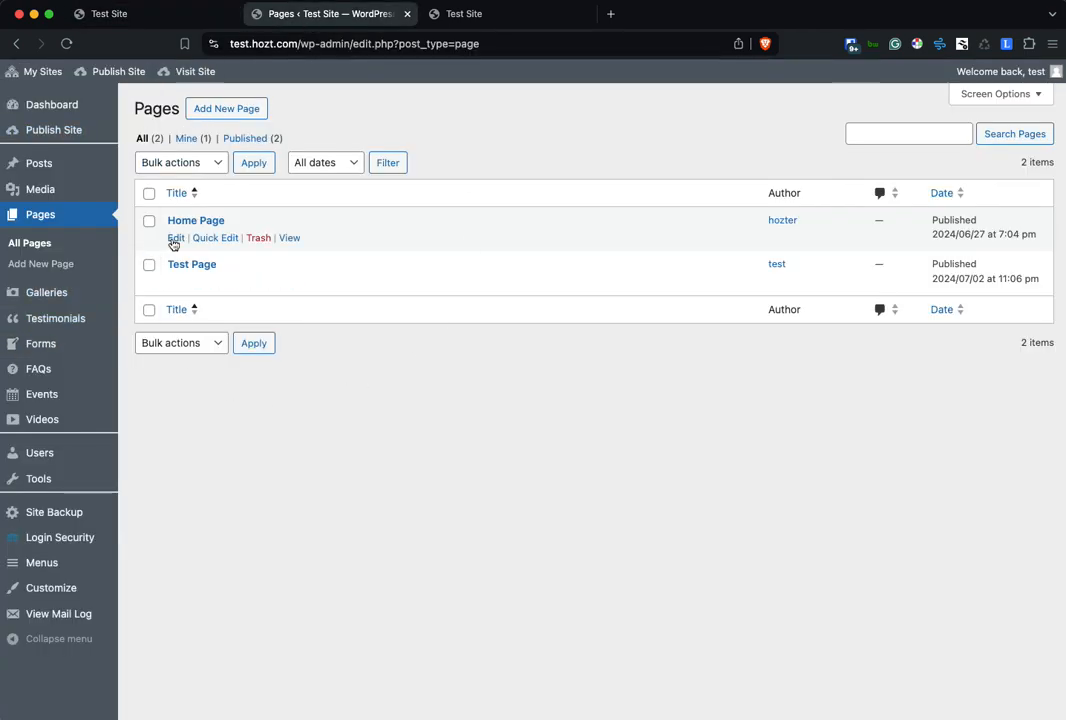
pyautogui.click(44, 562)
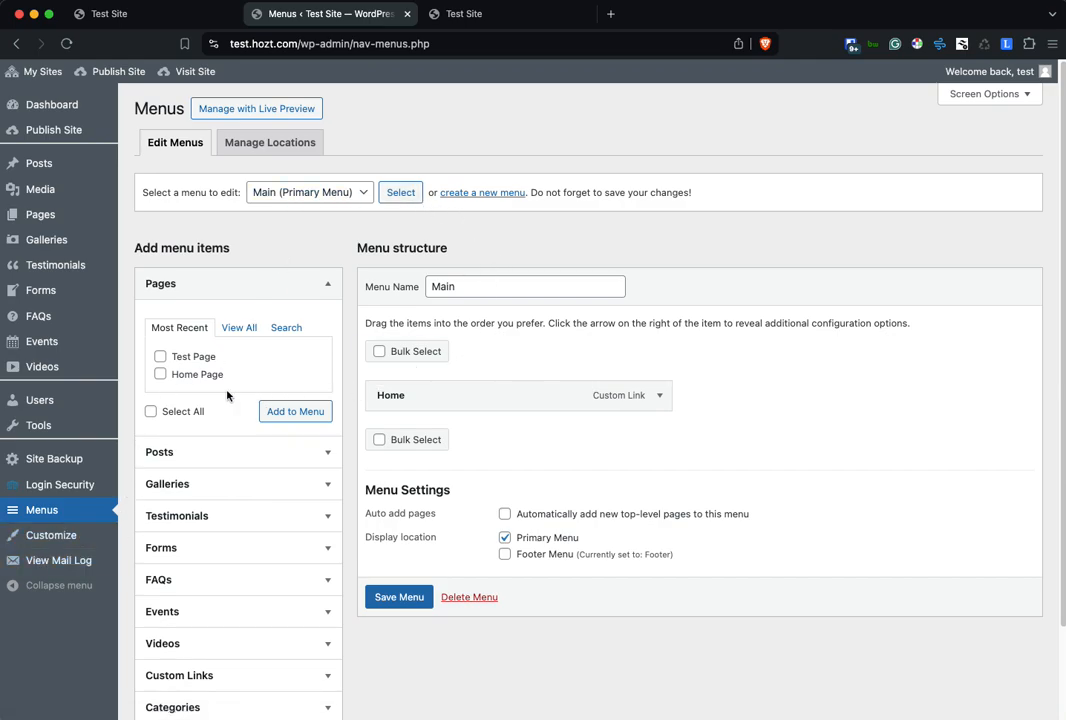
pyautogui.click(283, 410)
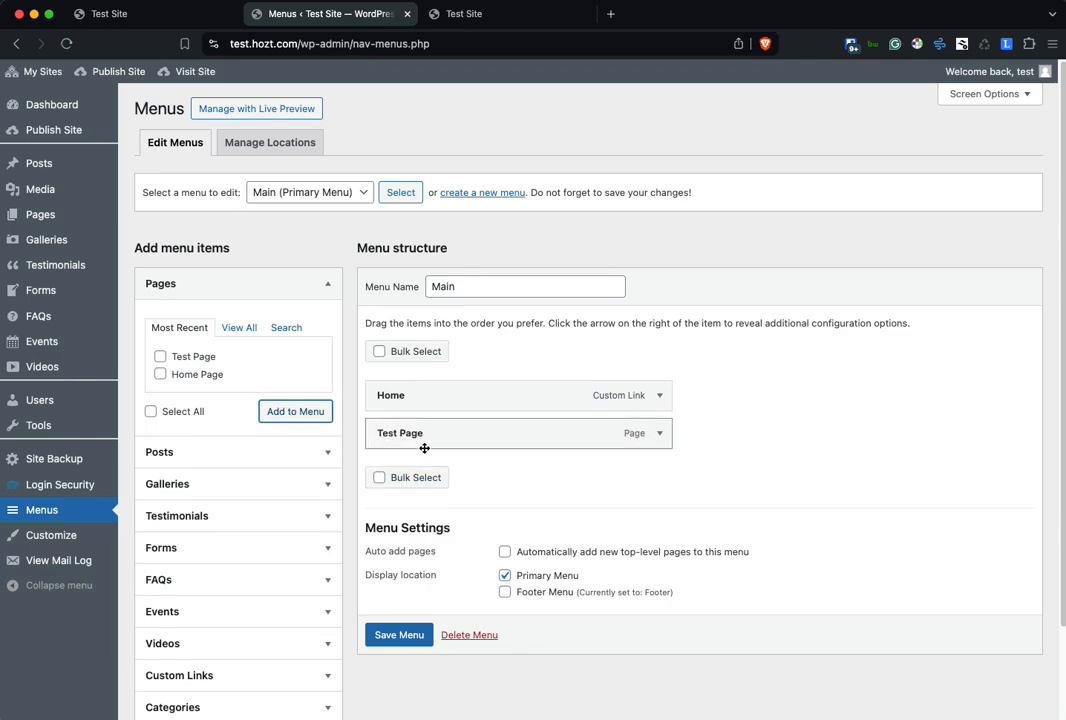
pyautogui.moveTo(444, 443); pyautogui.dragTo(478, 444)
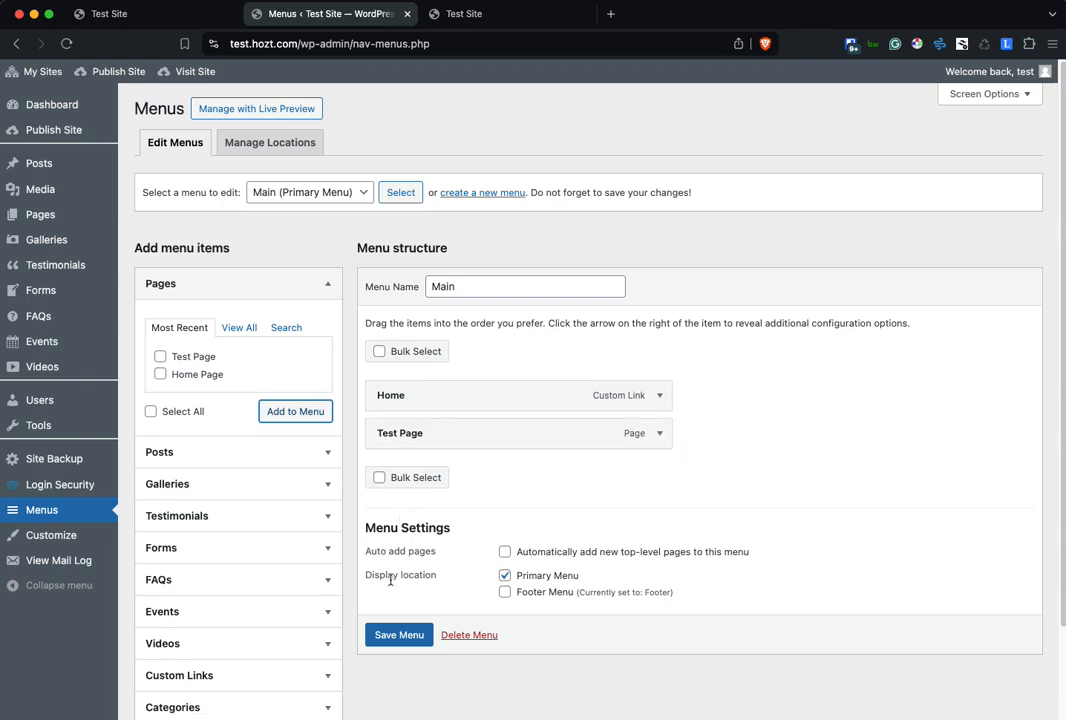
pyautogui.click(399, 635)
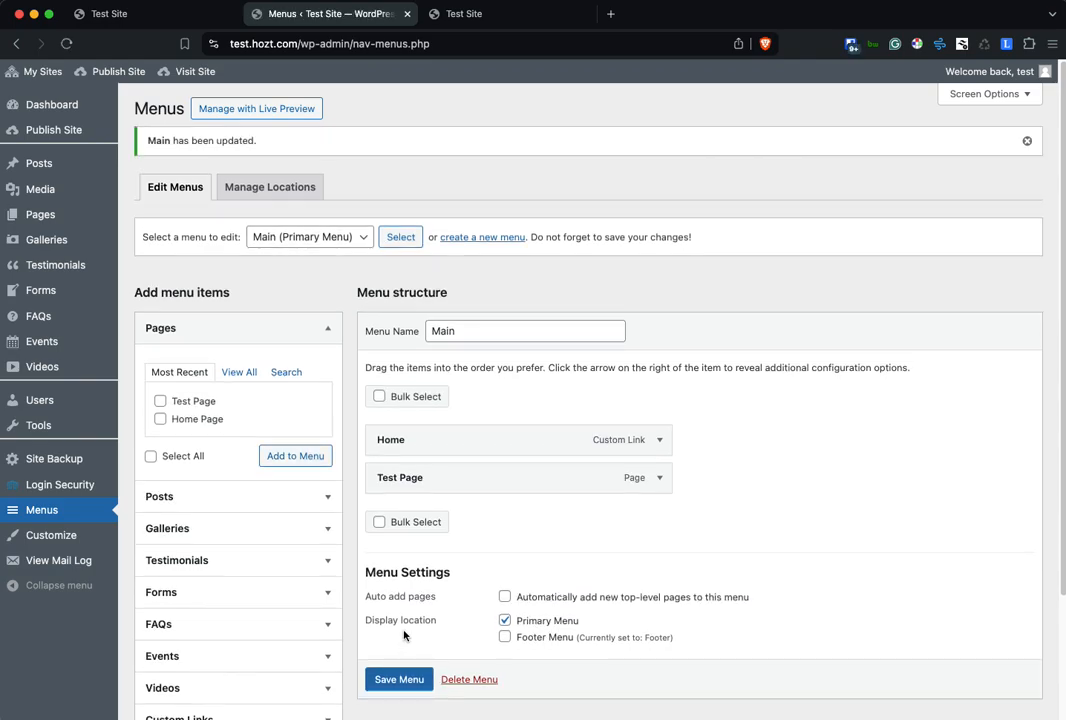
# Create a new gallery titled "Photo Gallery" with the body text "Some description here".
pyautogui.scroll(-3, 331, 616)
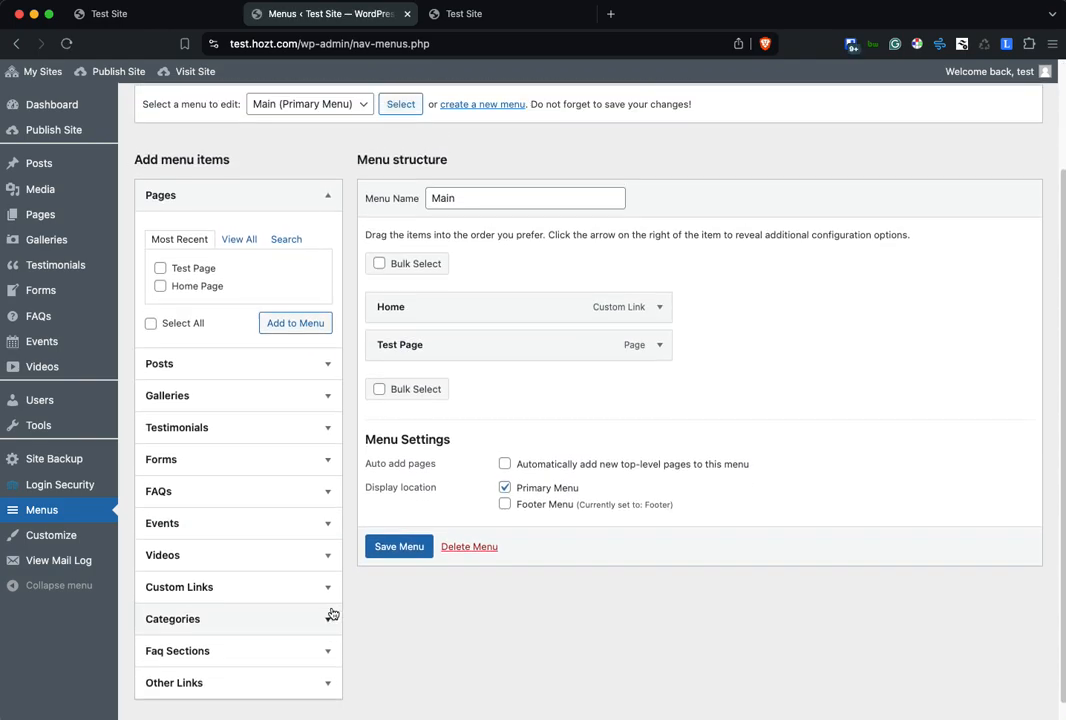
pyautogui.click(143, 396)
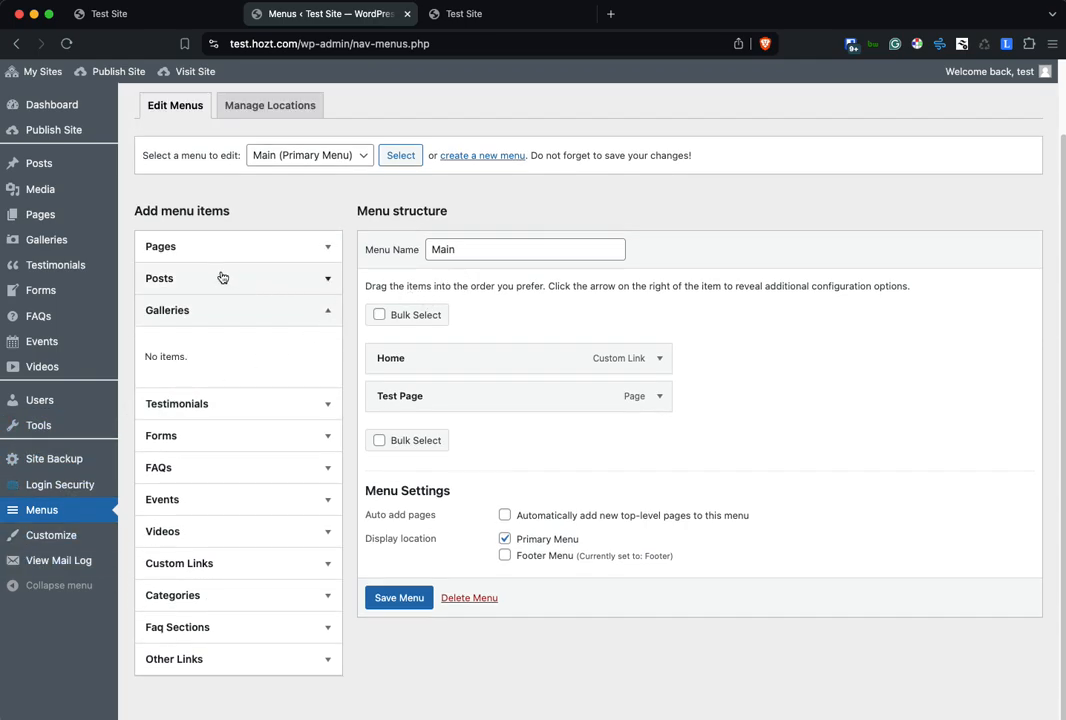
pyautogui.click(40, 240)
pyautogui.click(231, 112)
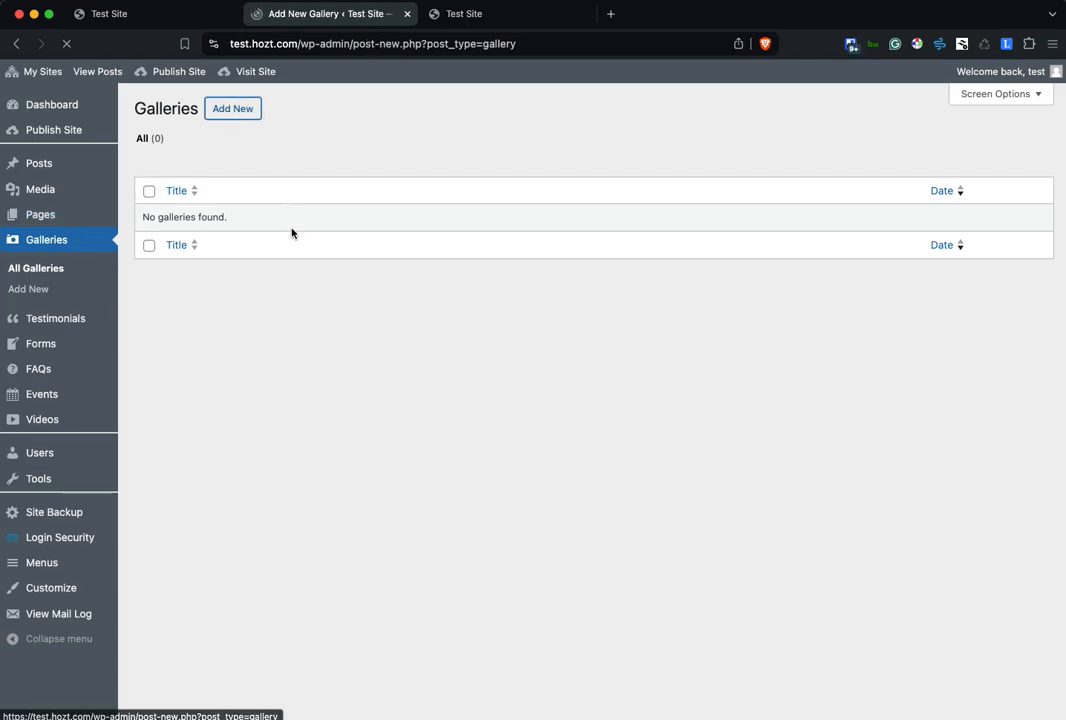
pyautogui.write('Photo ')
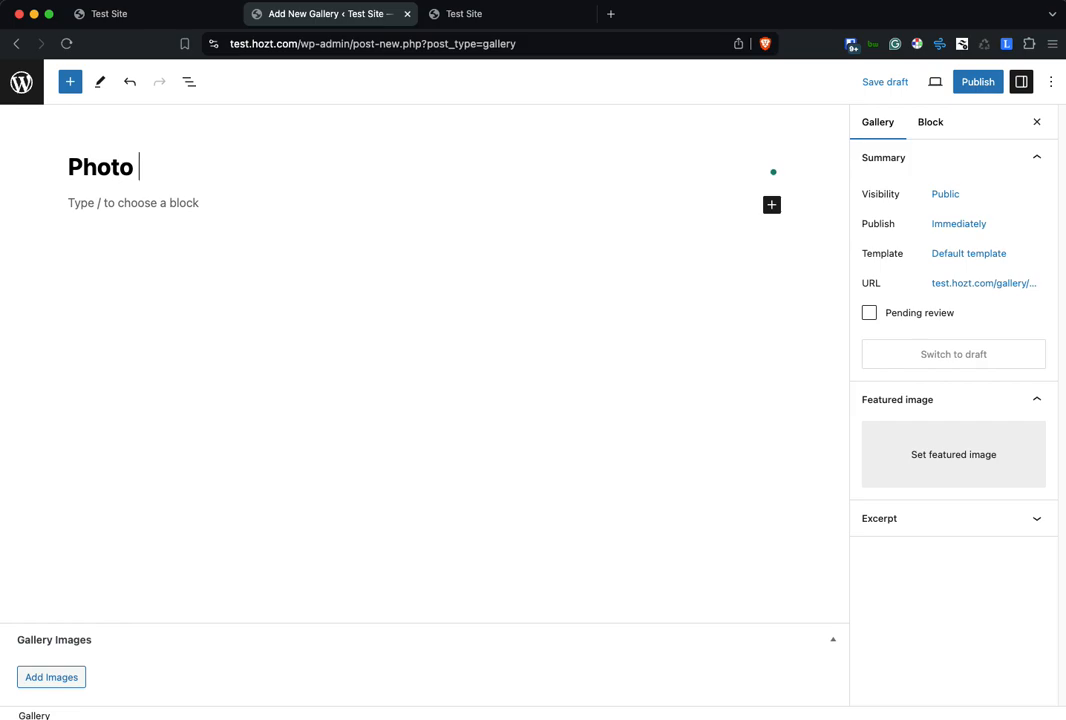
pyautogui.write('Gallery')
pyautogui.press('Return')
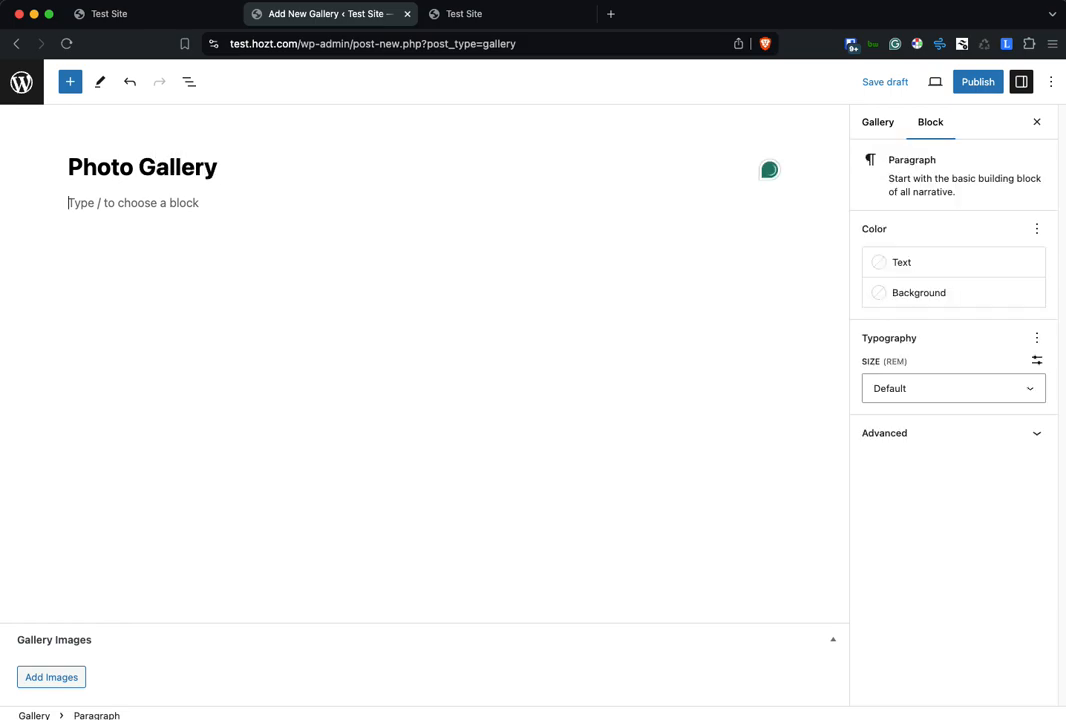
pyautogui.write('Some desc')
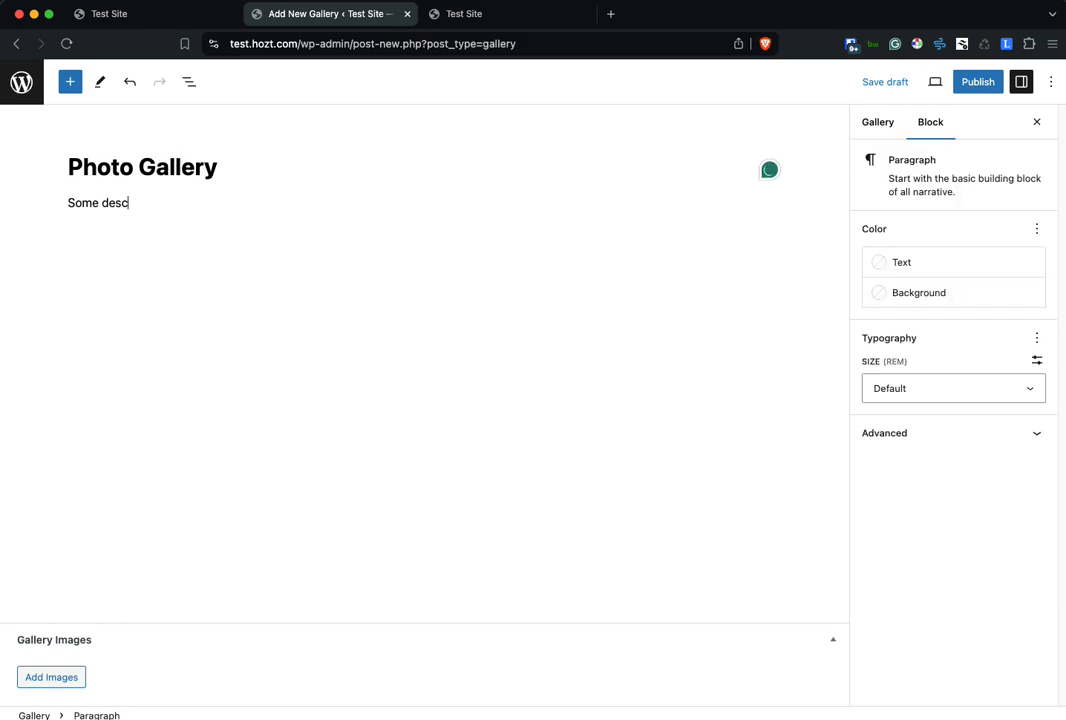
pyautogui.write('ription here')
# Add the three forest photos from the media library to the gallery and swap the order of the first and last ones.
pyautogui.click(52, 682)
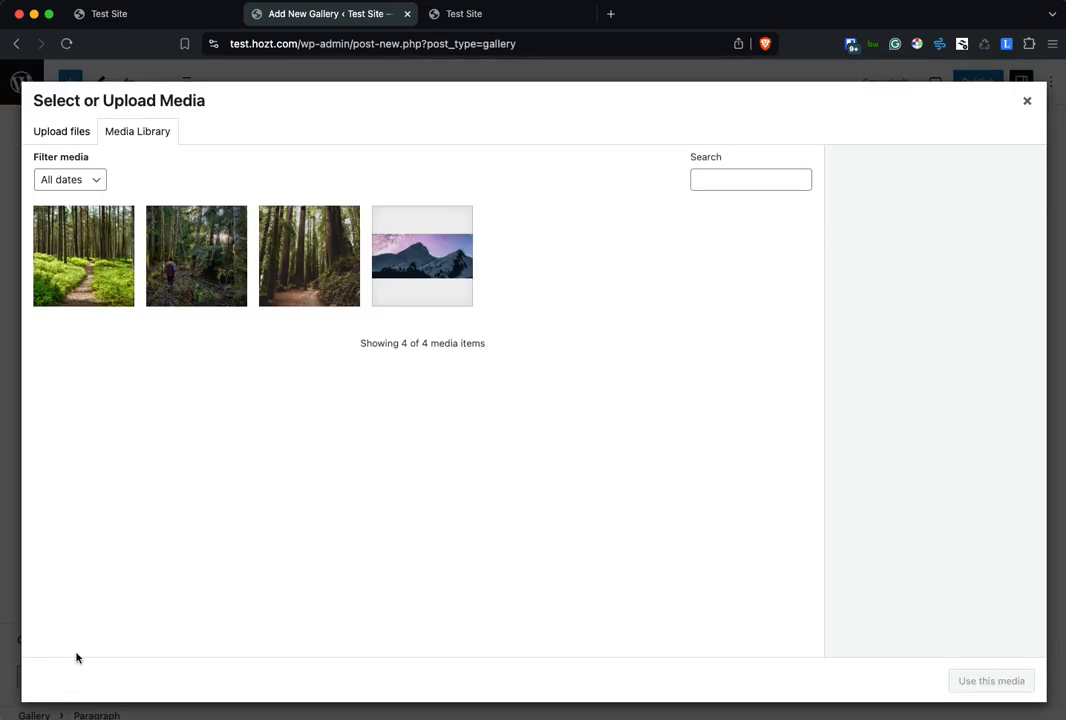
pyautogui.click(100, 243)
pyautogui.click(200, 258)
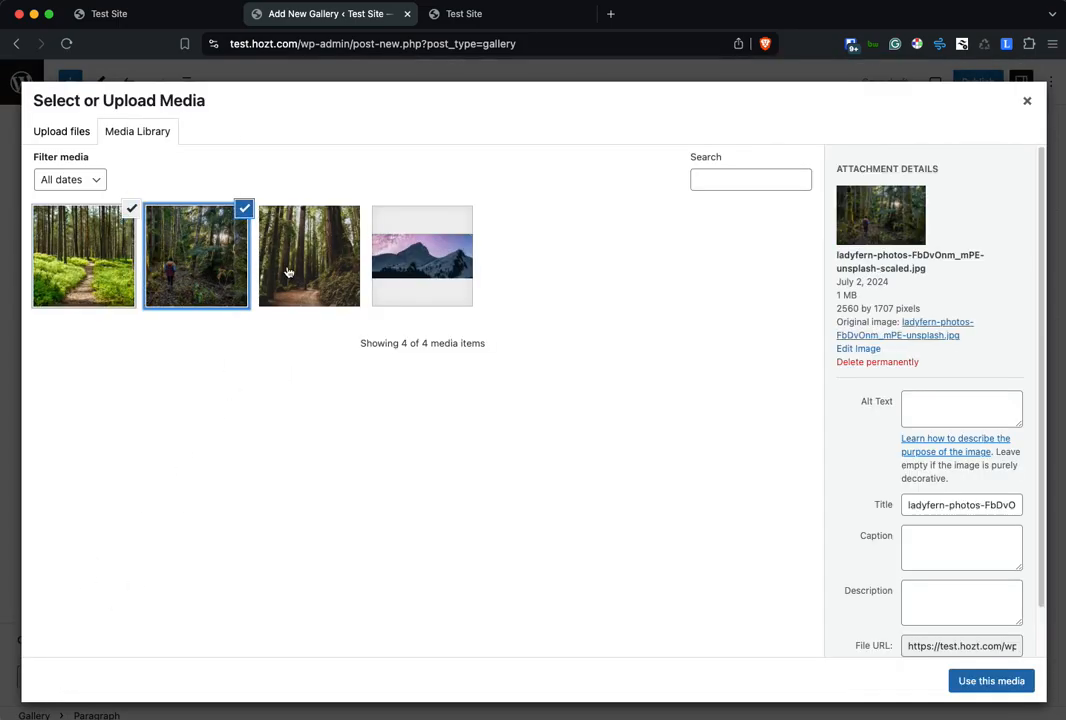
pyautogui.click(292, 270)
pyautogui.click(985, 683)
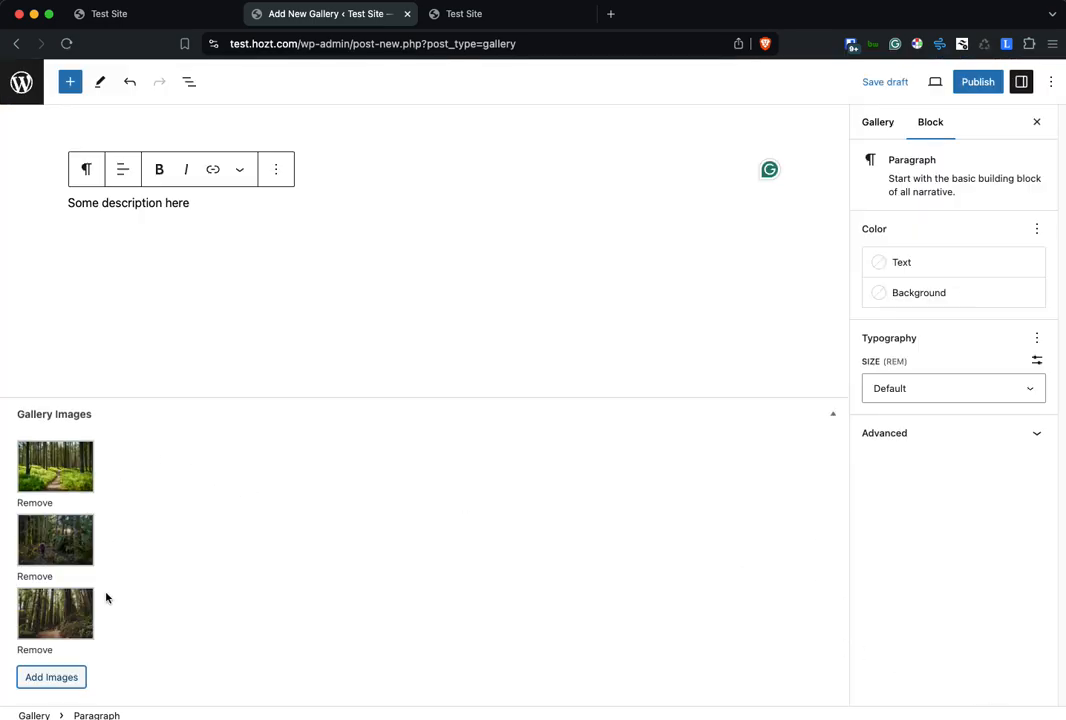
pyautogui.moveTo(71, 473)
pyautogui.mouseDown()
pyautogui.moveTo(63, 583)
pyautogui.moveTo(83, 478)
pyautogui.mouseUp()
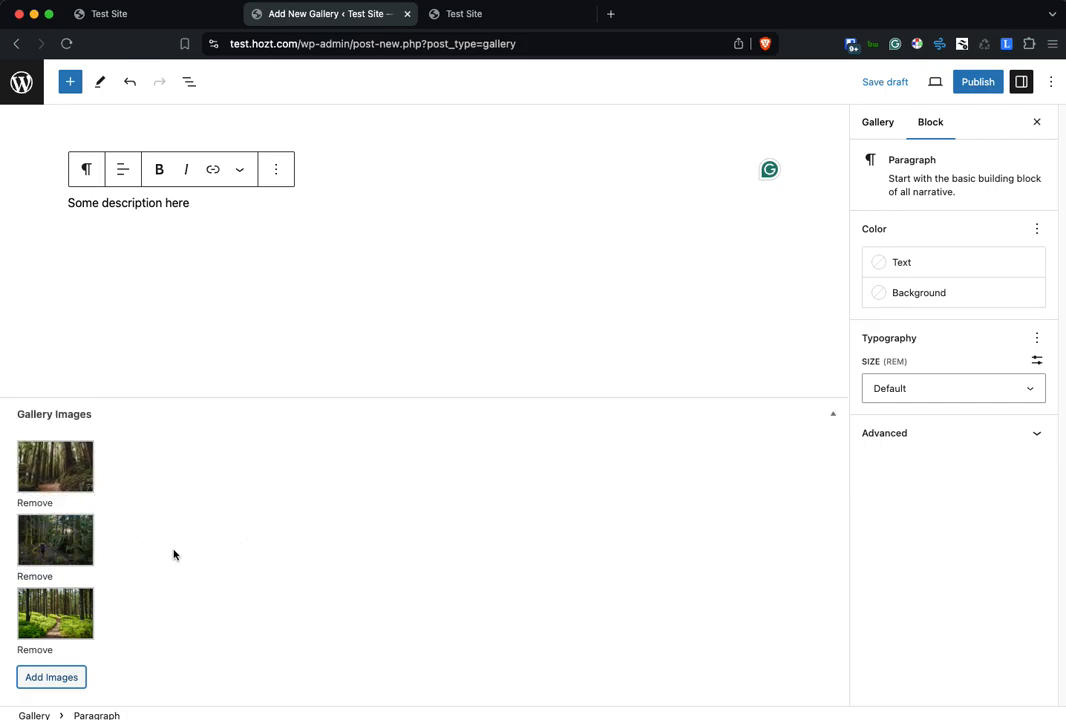
# Publish the Photo Gallery and return to the list of galleries.
pyautogui.click(990, 84)
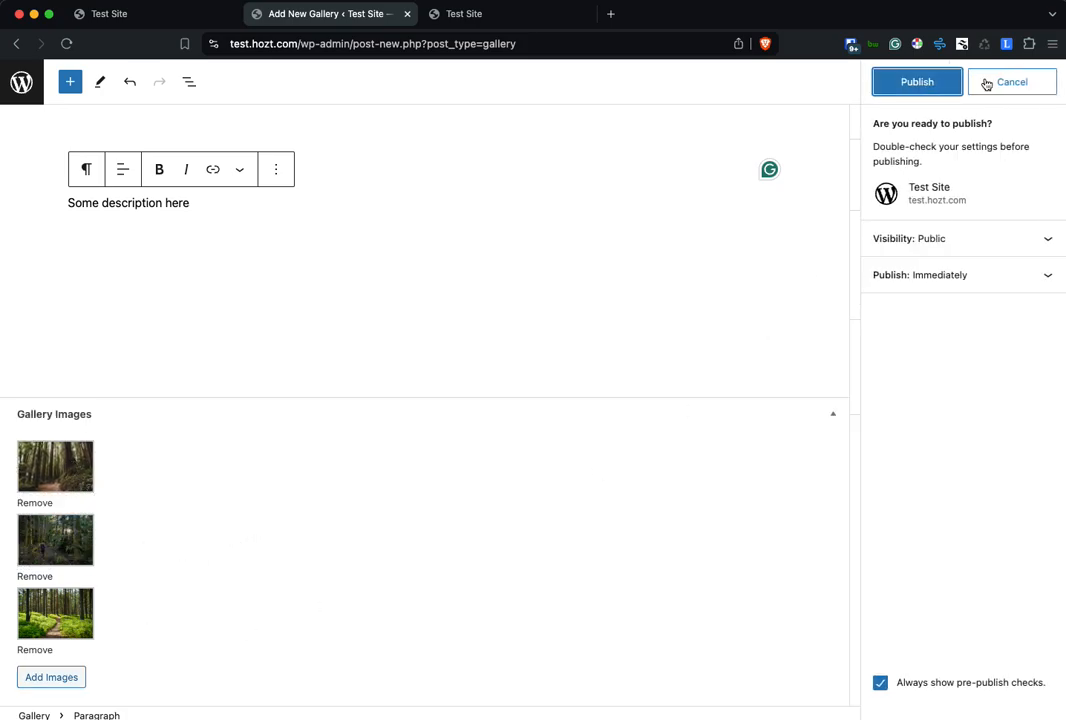
pyautogui.click(921, 84)
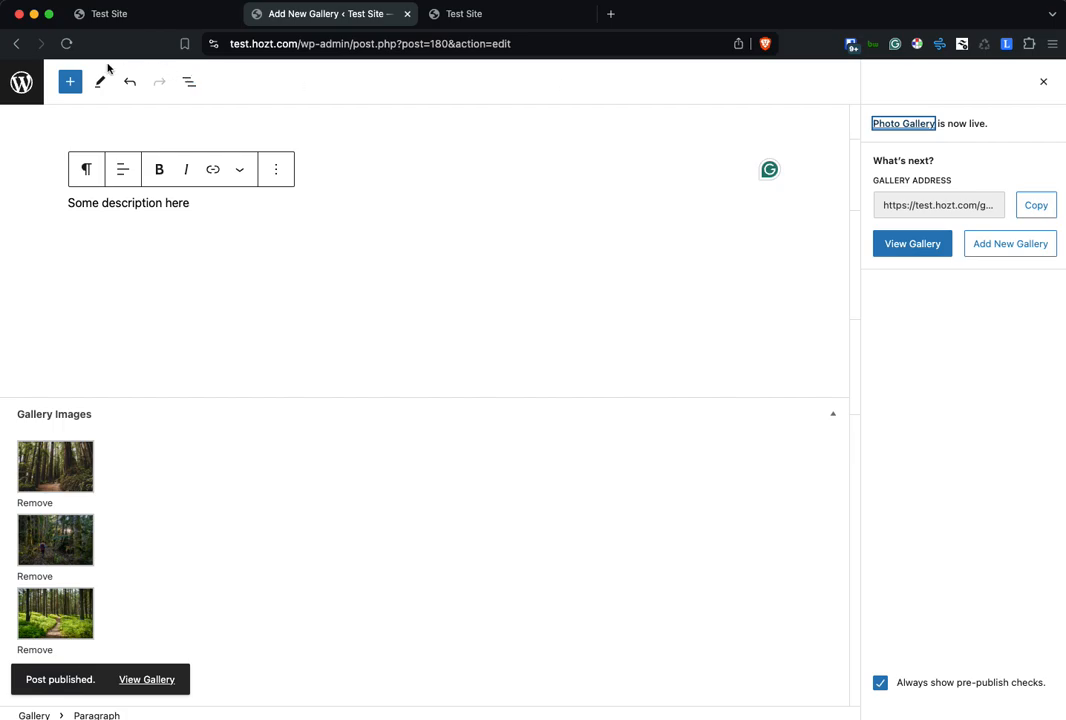
pyautogui.click(21, 81)
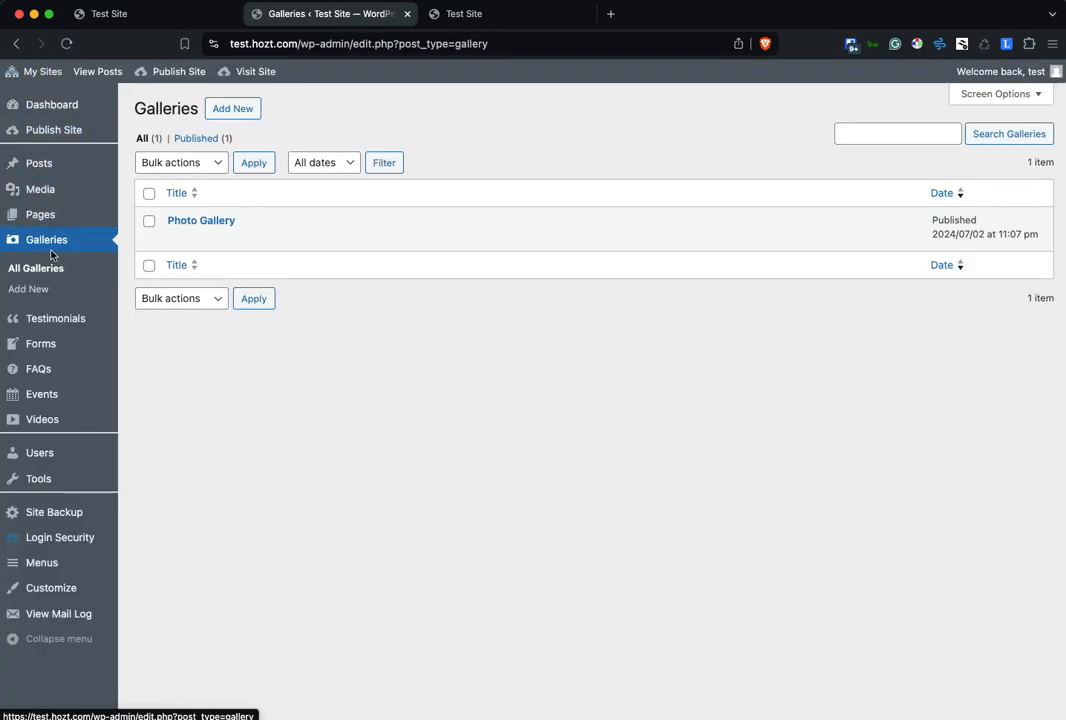
pyautogui.click(54, 589)
pyautogui.click(18, 80)
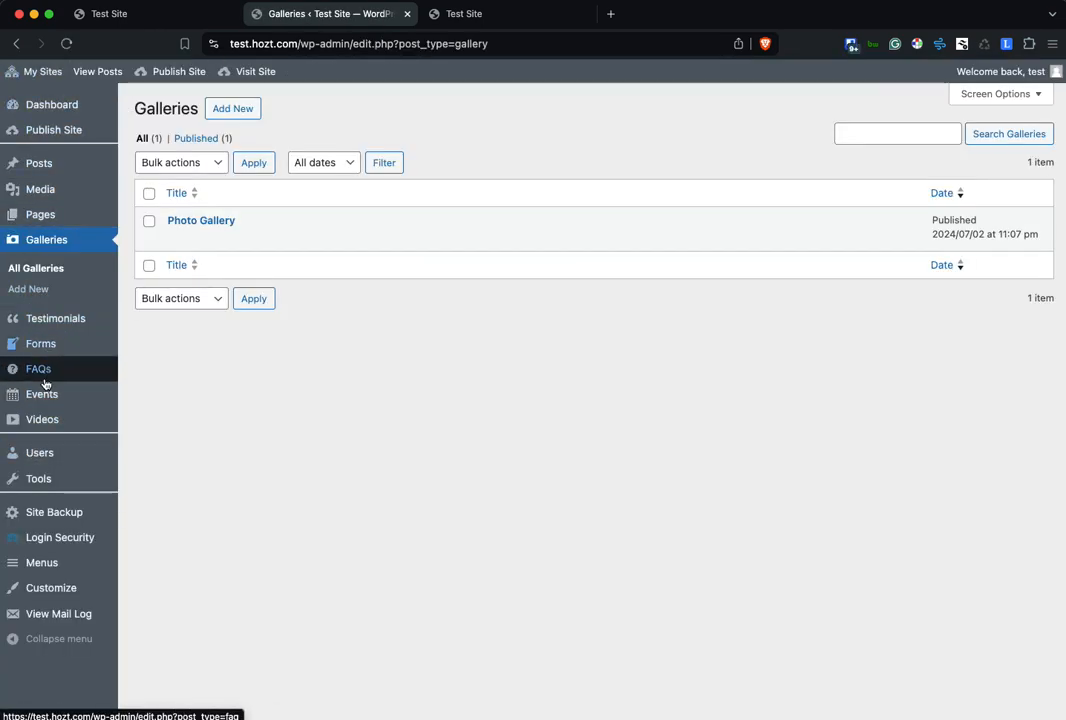
pyautogui.moveTo(46, 458)
pyautogui.moveTo(53, 395)
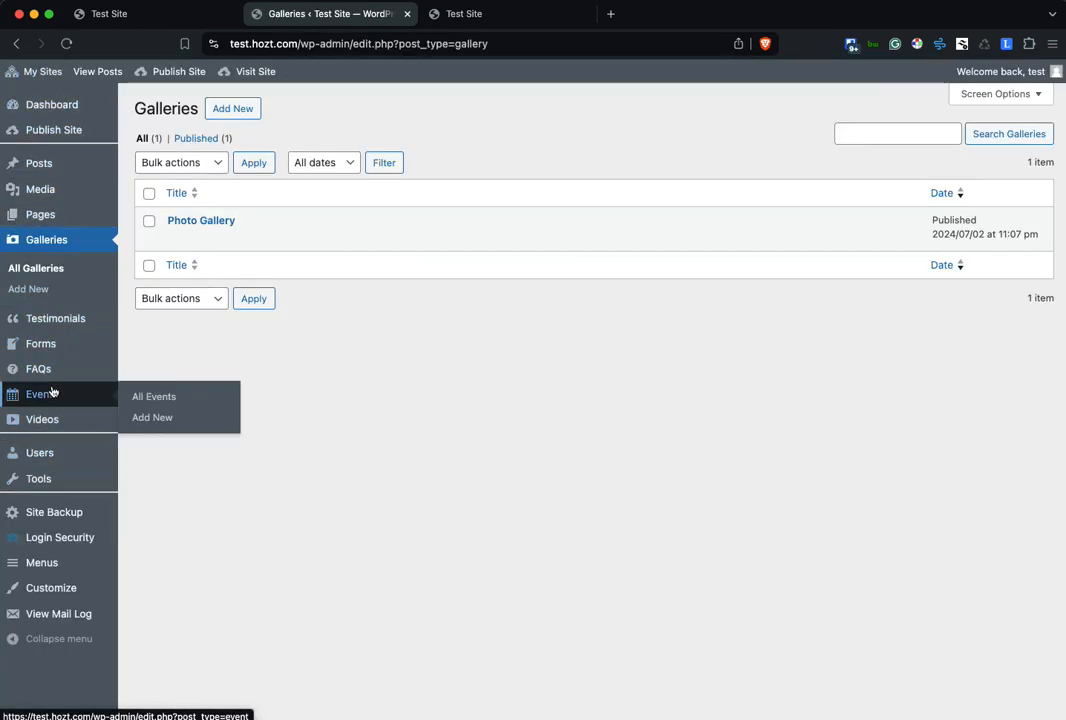
# Add the Photo Gallery below Test Page in the Main (Primary Menu) and save the menu.
pyautogui.click(52, 562)
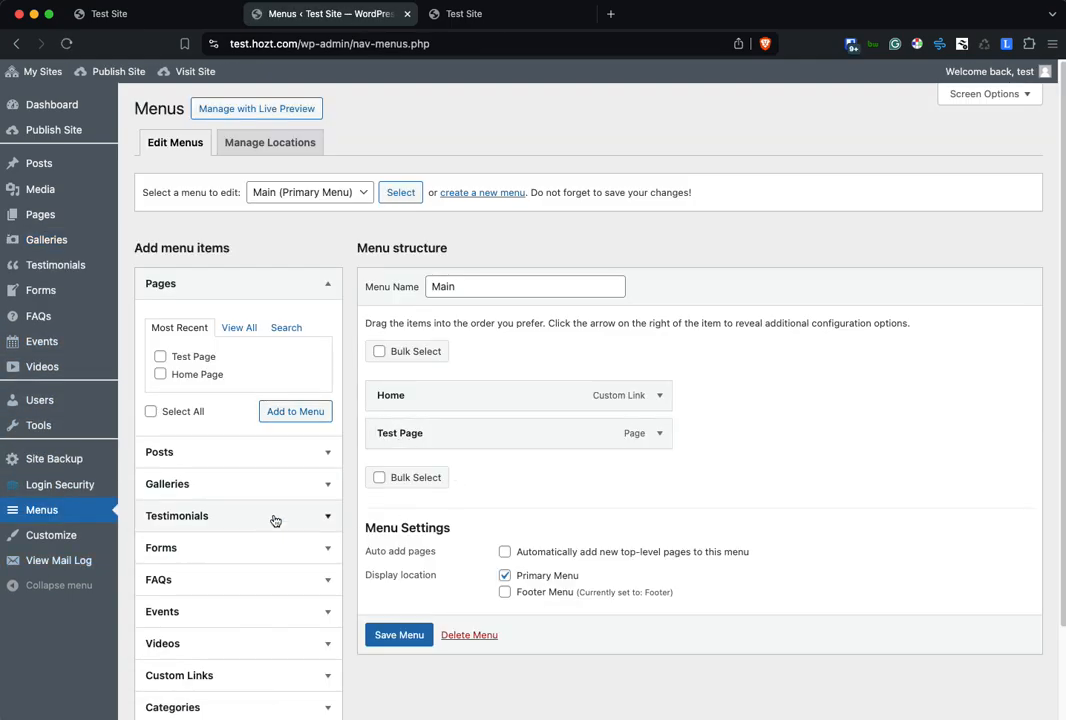
pyautogui.scroll(-2, 269, 531)
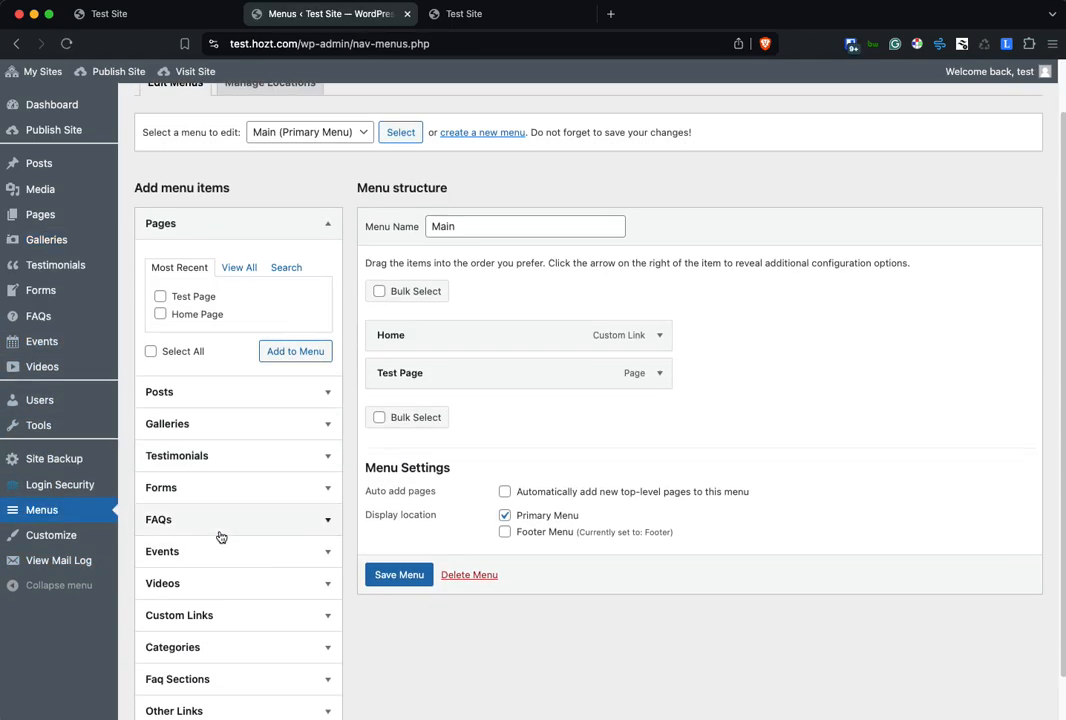
pyautogui.click(229, 426)
pyautogui.click(172, 362)
pyautogui.click(297, 398)
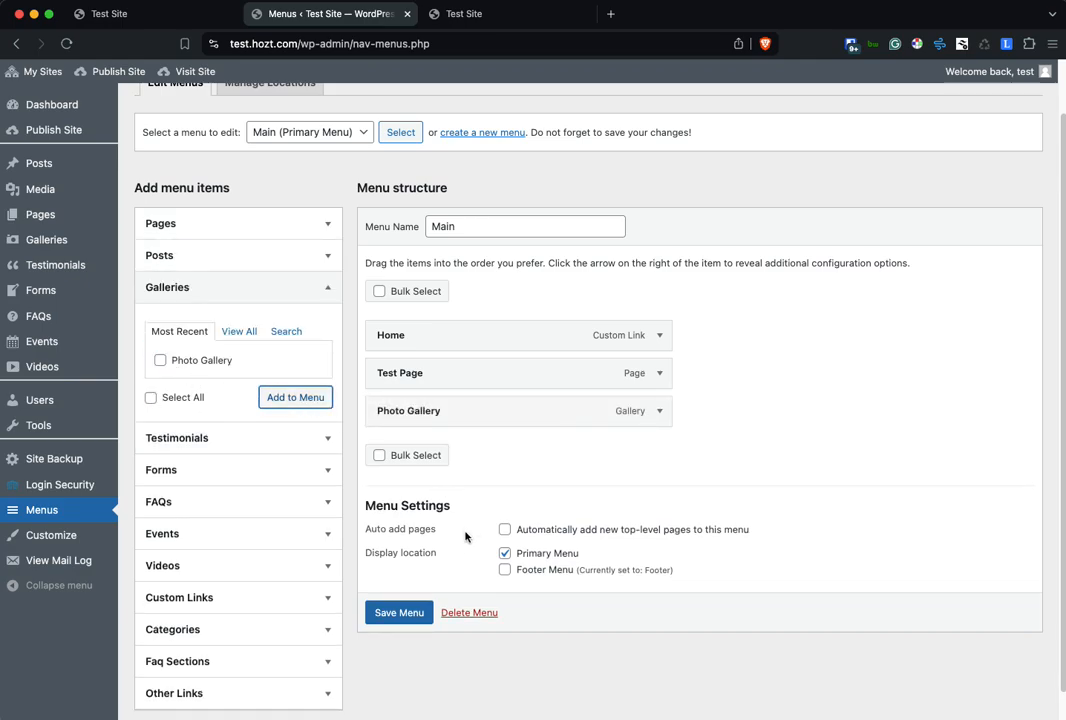
pyautogui.click(401, 614)
# Create a new form titled "Contact Us" with the body text "Fill out the form below".
pyautogui.scroll(-2, 322, 519)
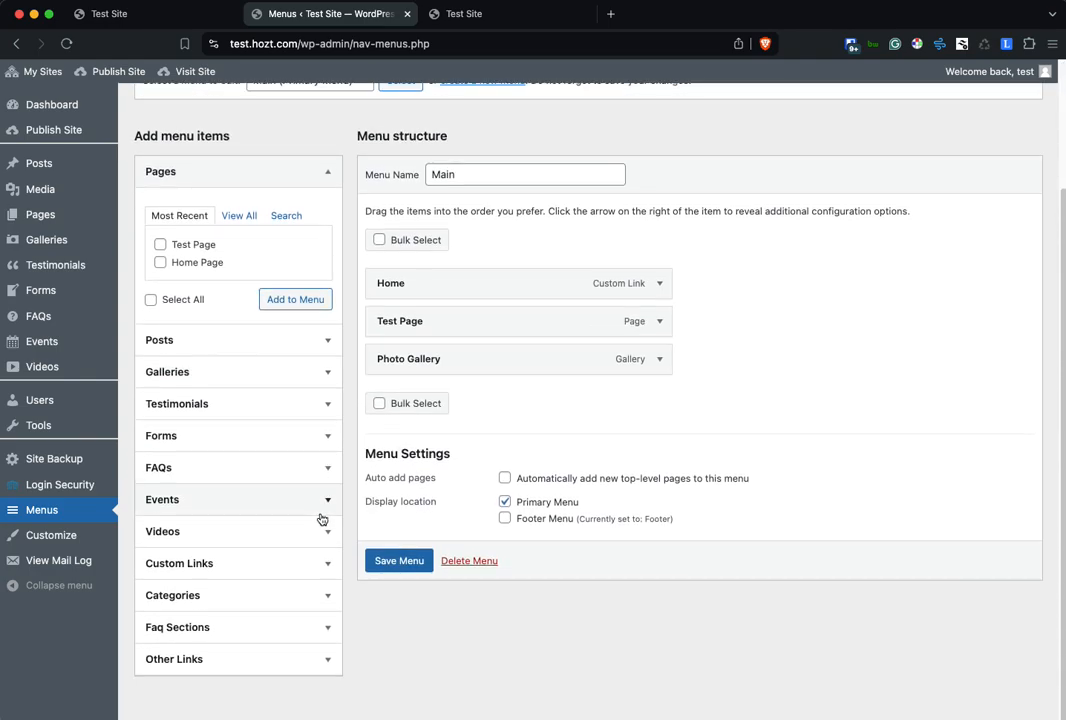
pyautogui.click(194, 438)
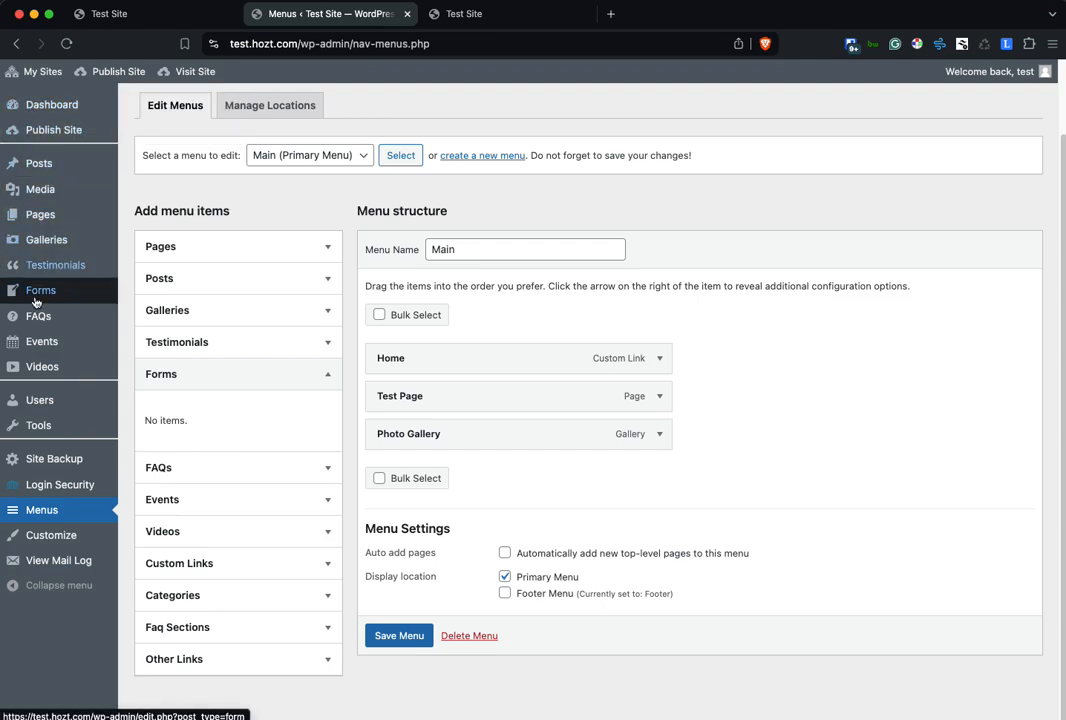
pyautogui.moveTo(37, 297)
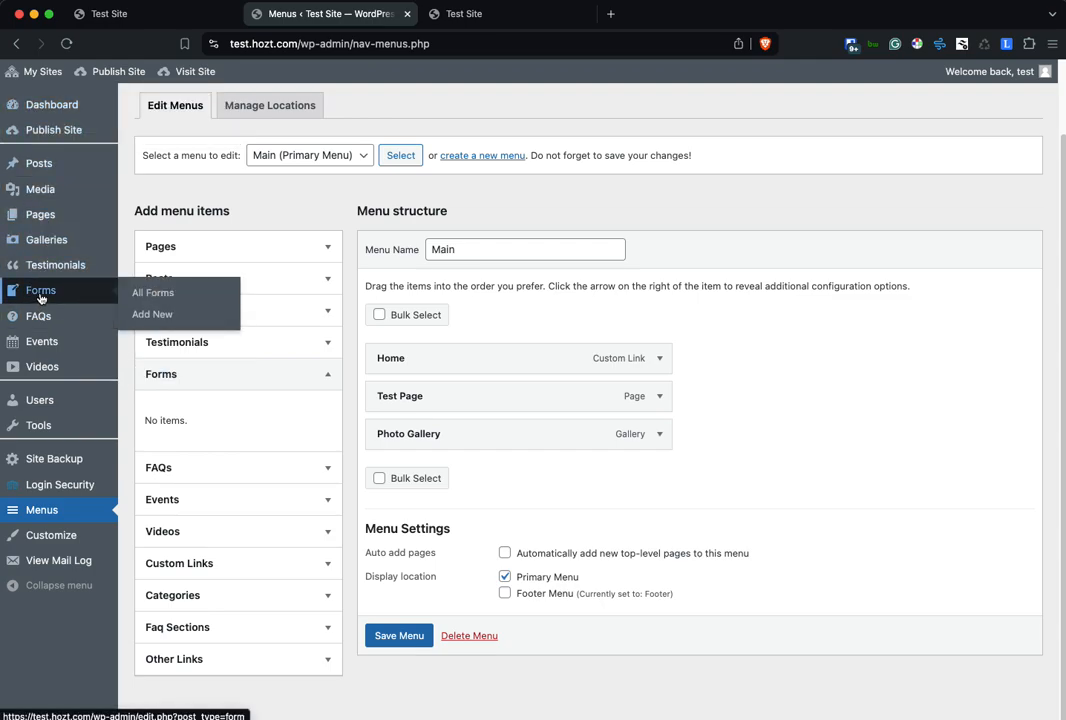
pyautogui.click(142, 315)
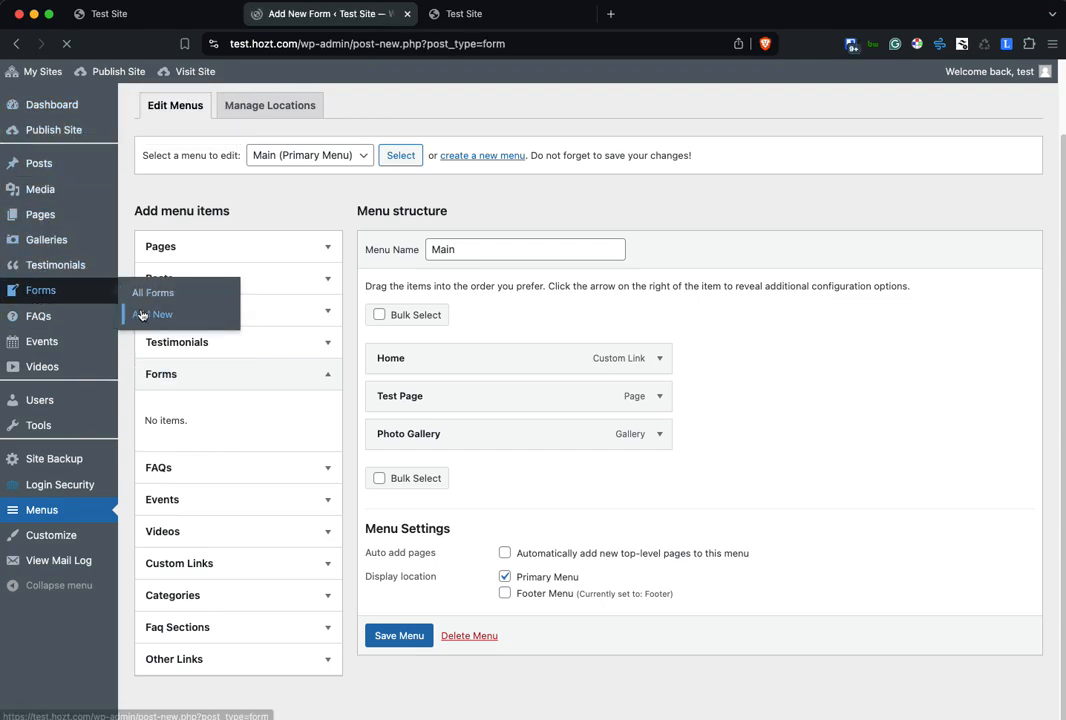
pyautogui.write('Conmt')
pyautogui.press('BackSpace')
pyautogui.press('BackSpace')
pyautogui.write('tact Us')
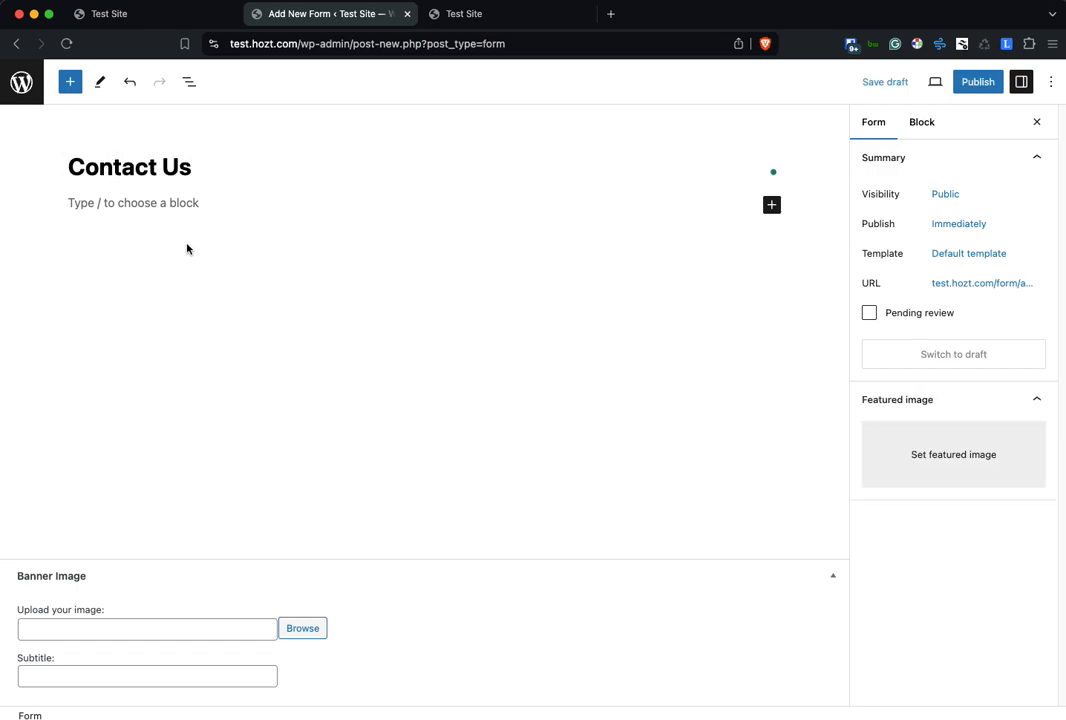
pyautogui.click(137, 202)
pyautogui.write('Fil')
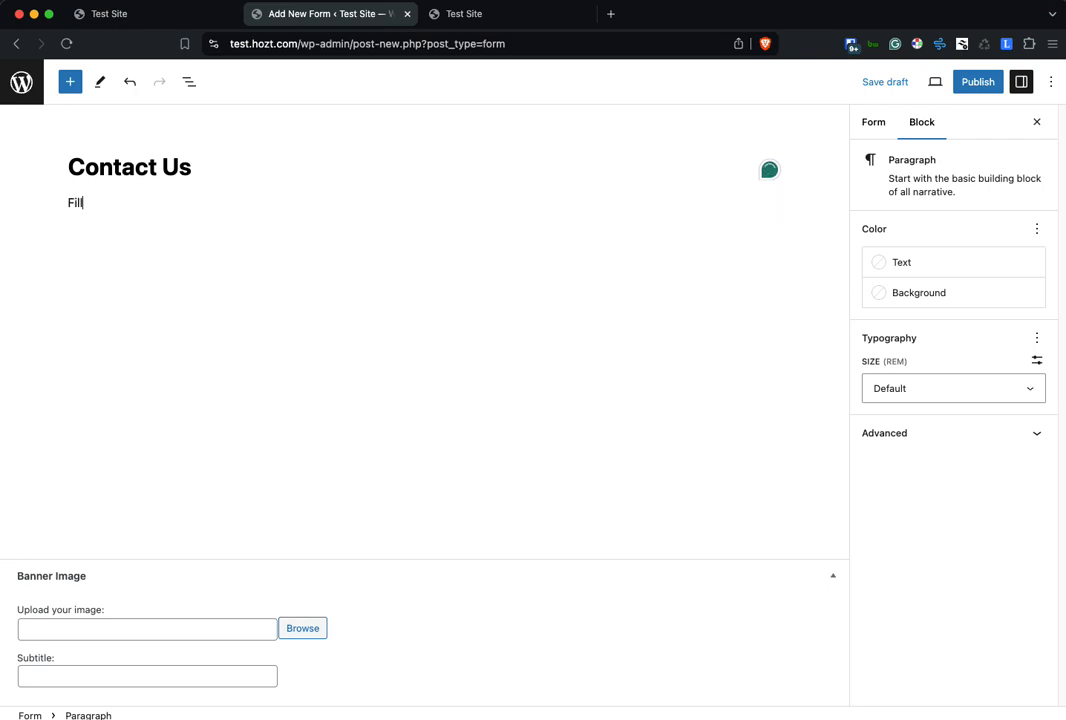
pyautogui.write('l out the form below')
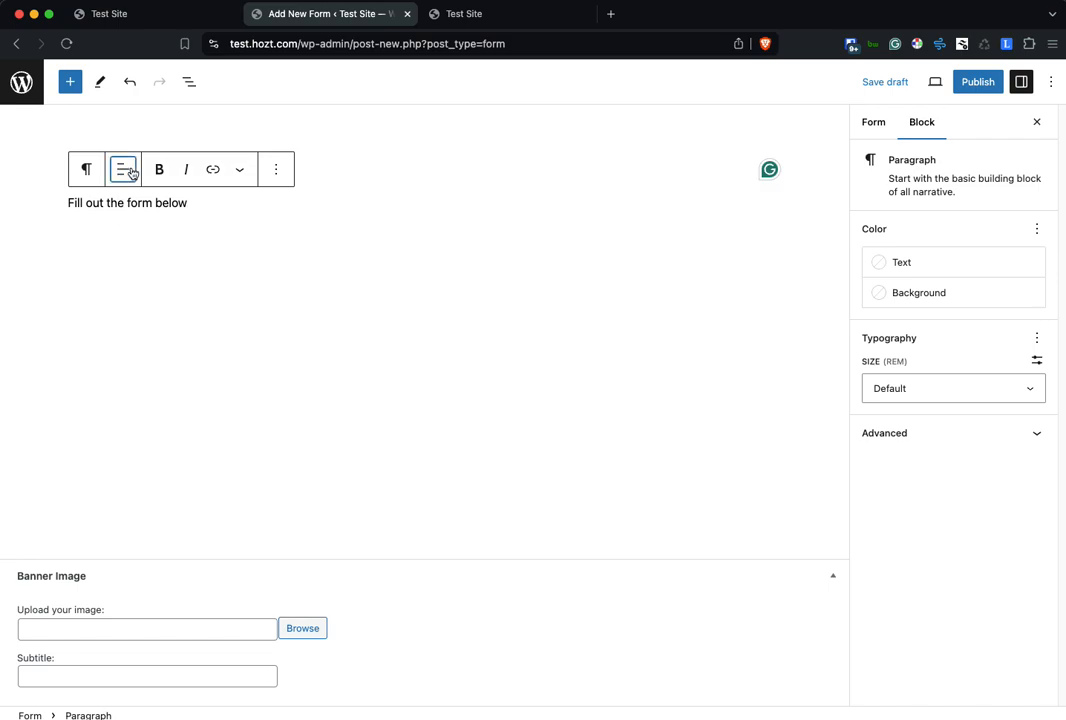
# Center-align the "Fill out the form below" paragraph.
pyautogui.click(125, 170)
pyautogui.click(145, 241)
pyautogui.click(363, 338)
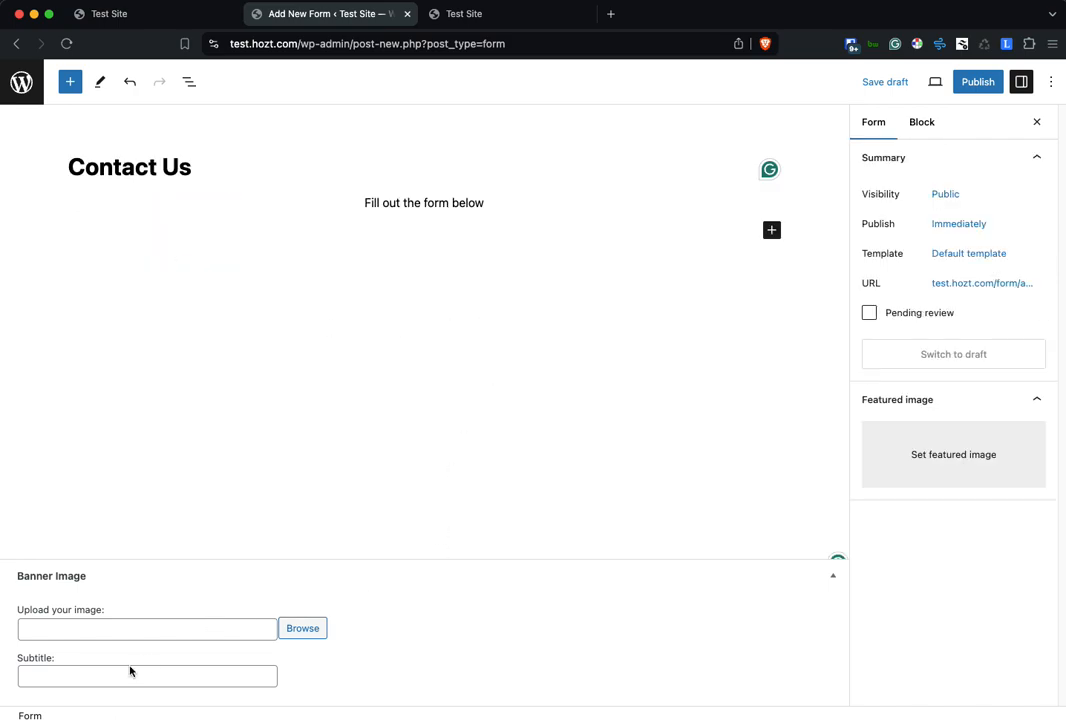
# Publish the Contact Us form and return to the list of forms.
pyautogui.click(967, 90)
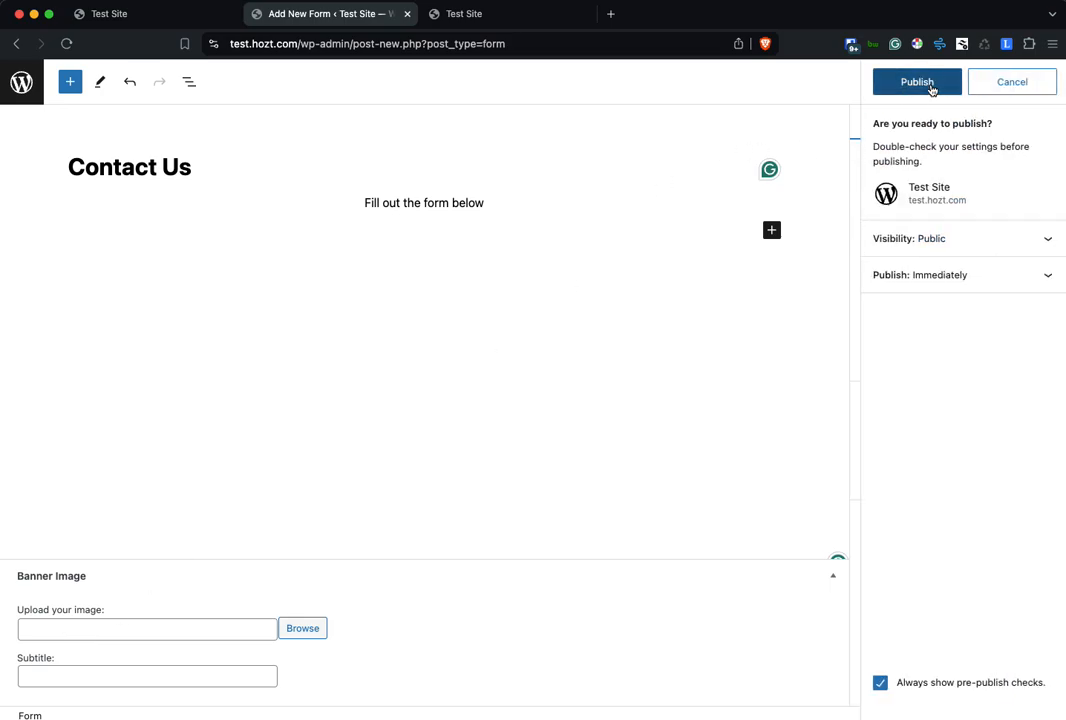
pyautogui.click(930, 88)
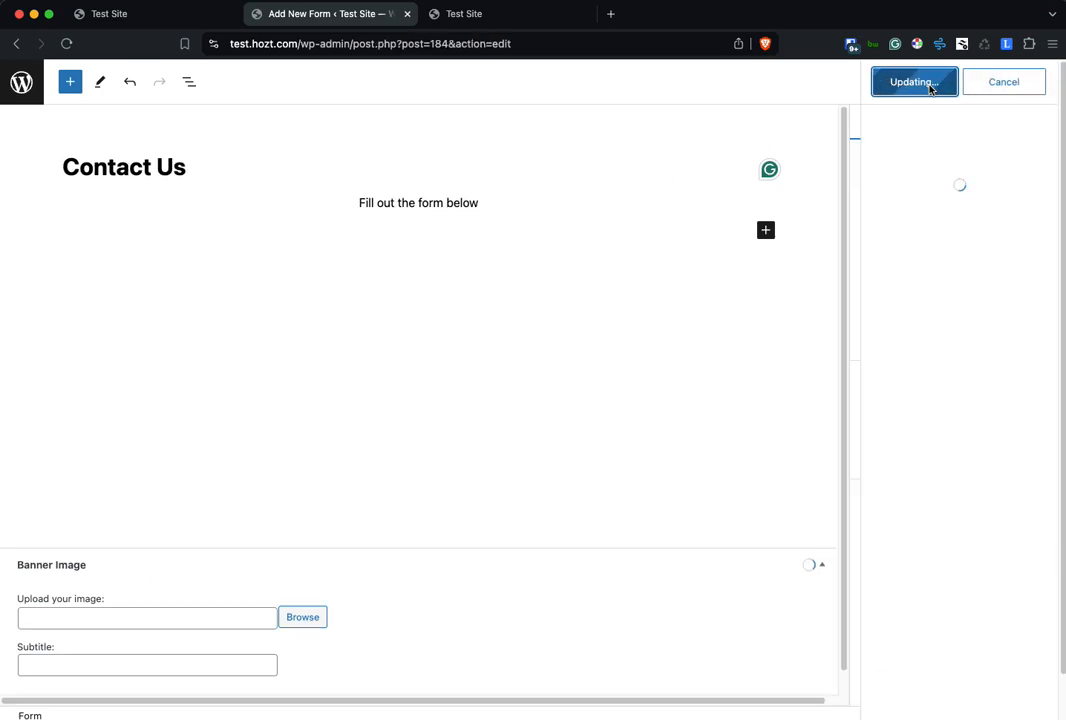
pyautogui.click(29, 90)
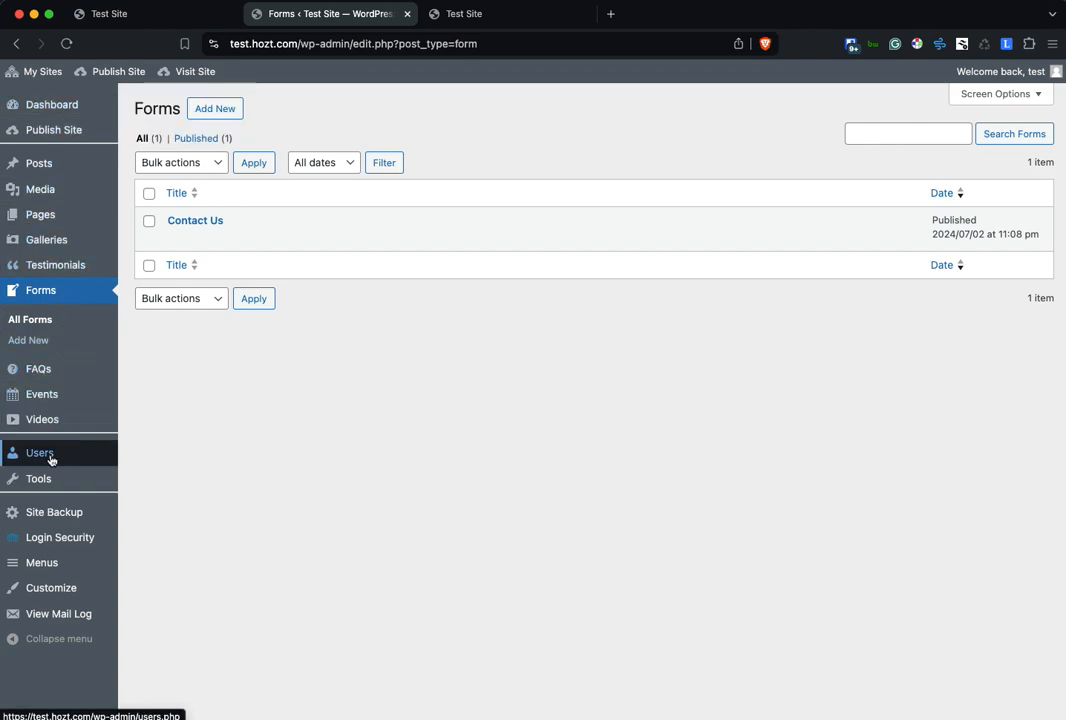
# Add the Contact Us form as the last item of the Main (Primary Menu).
pyautogui.click(22, 563)
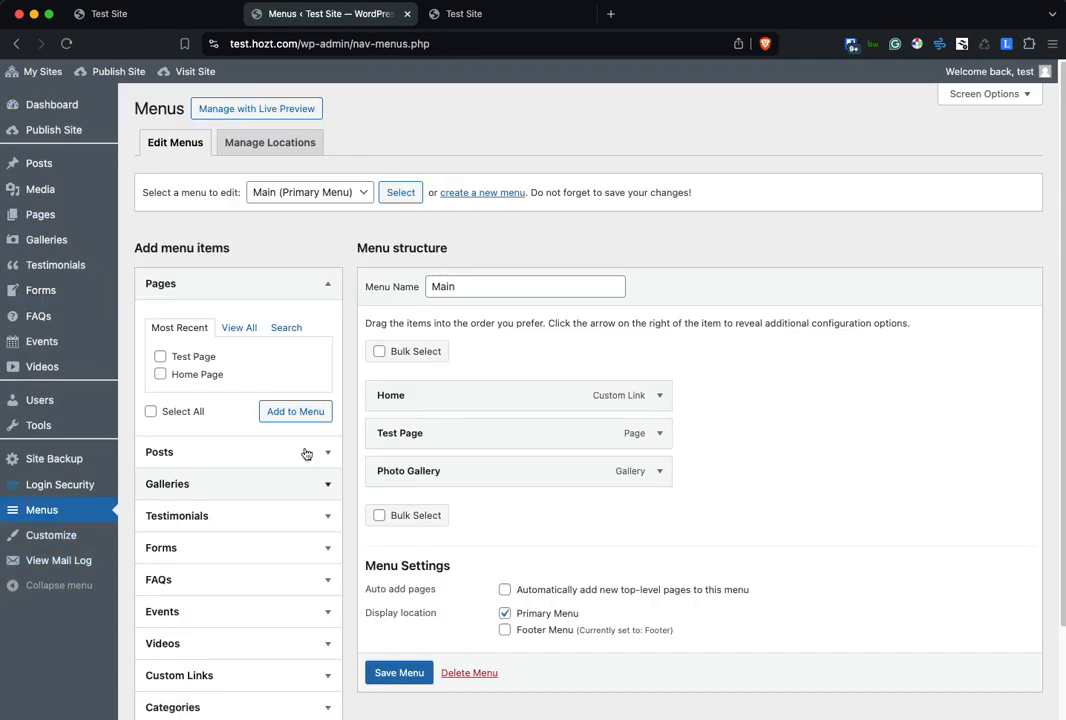
pyautogui.scroll(-1, 250, 480)
pyautogui.click(233, 503)
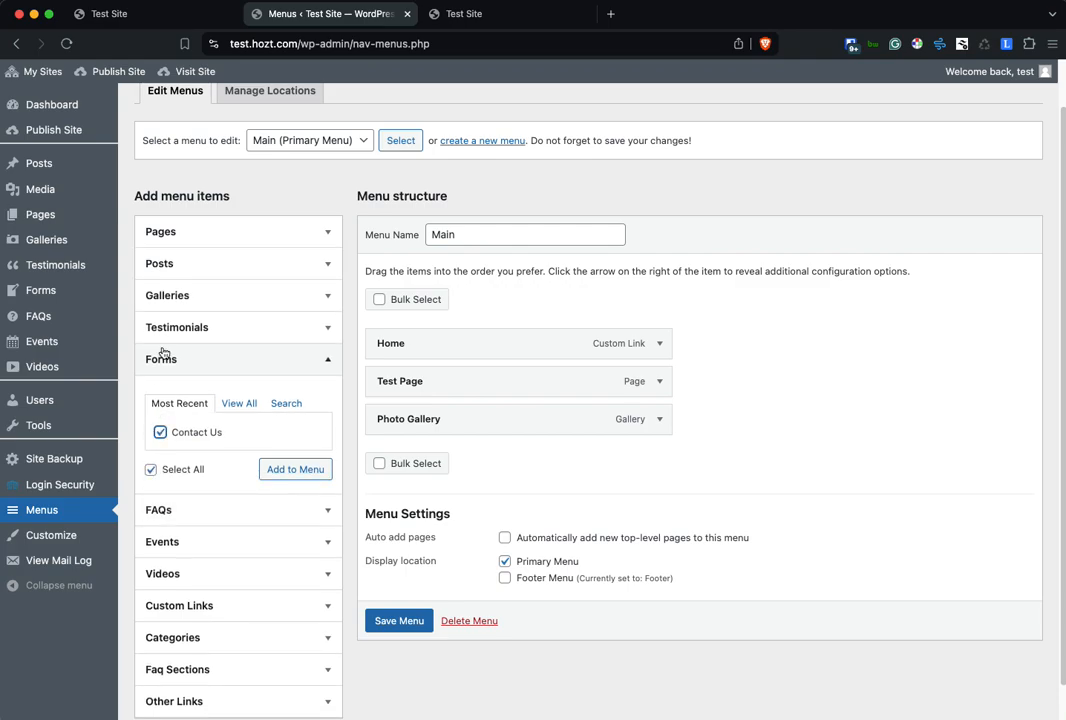
pyautogui.click(283, 477)
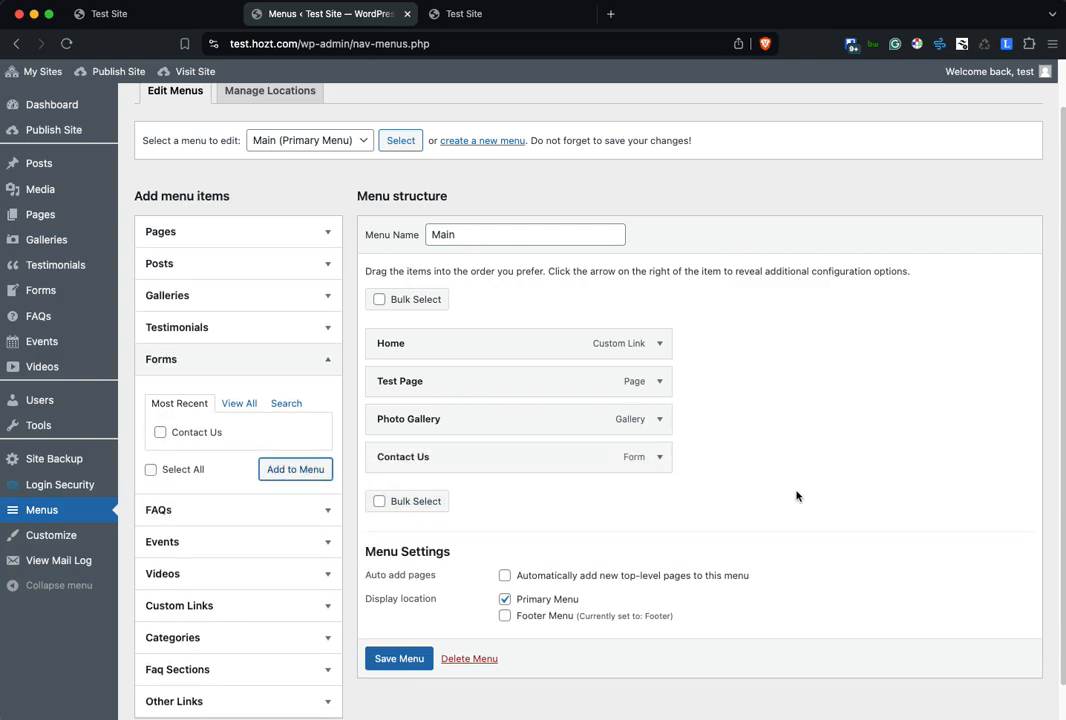
# Change the navigation label of the Test Page menu item to "Test One Page" and save the menu.
pyautogui.click(660, 382)
pyautogui.click(381, 432)
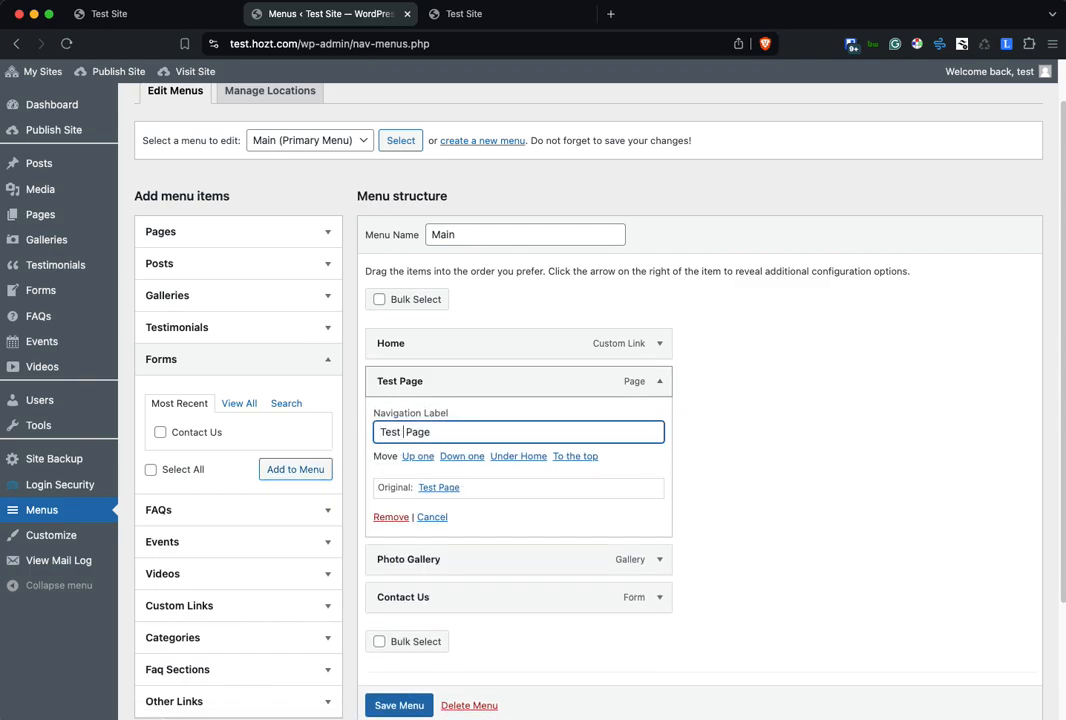
pyautogui.write('One')
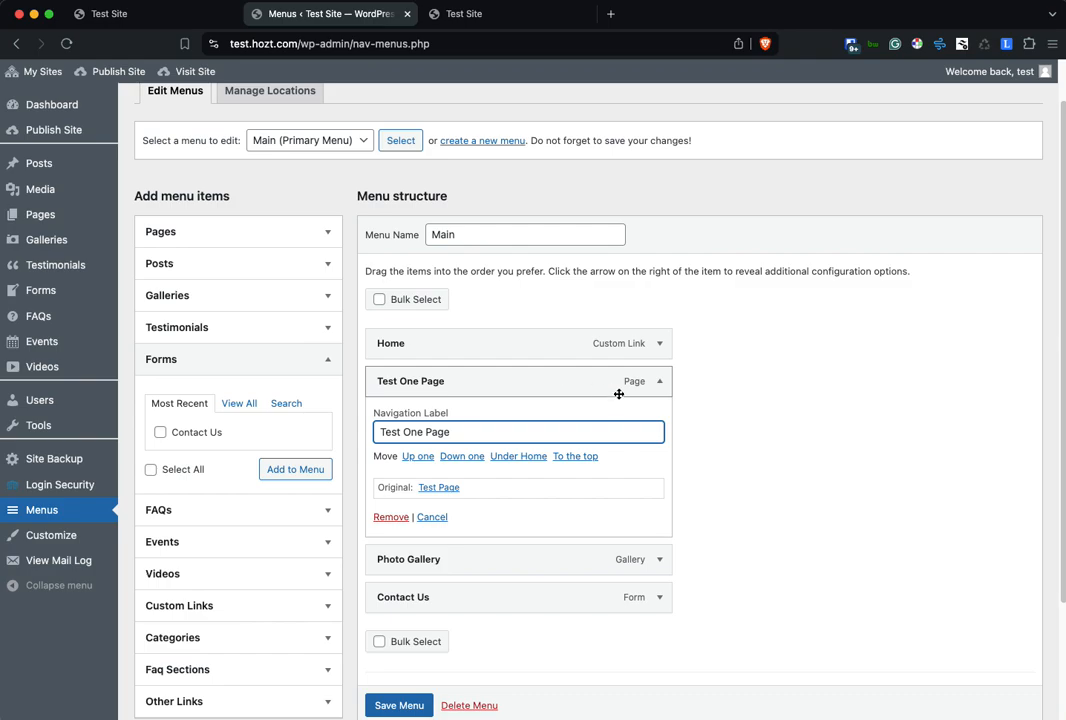
pyautogui.scroll(-1, 409, 706)
pyautogui.click(400, 706)
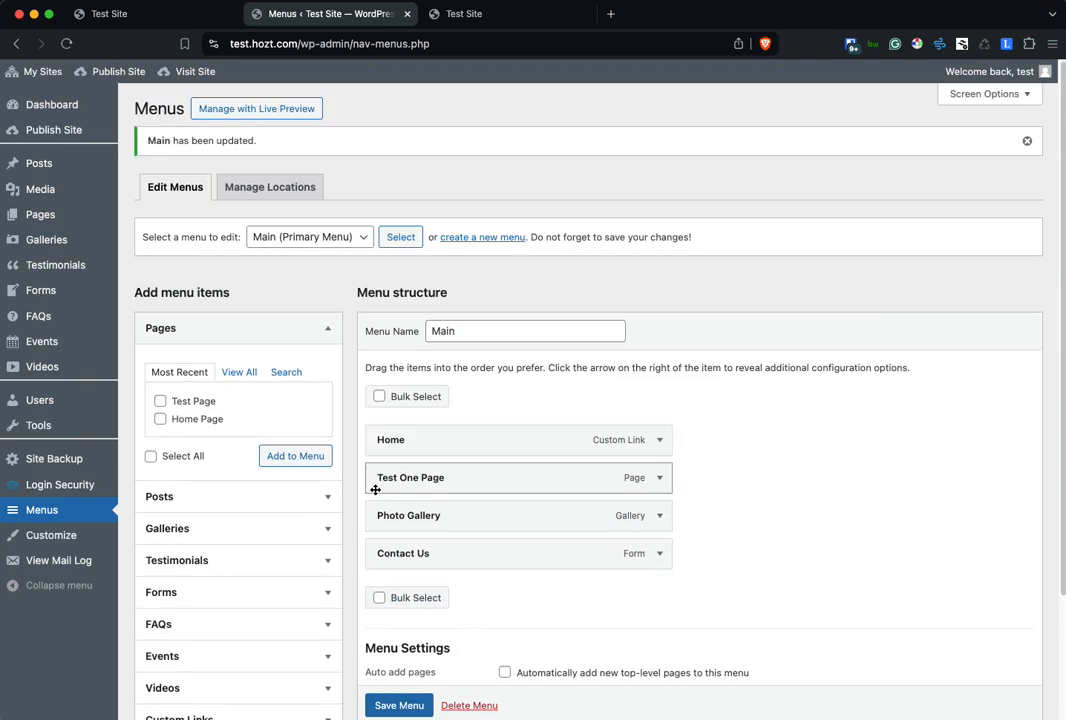
# In the site identity settings, upload example-hozt.png as the site logo and use it uncropped.
pyautogui.click(35, 545)
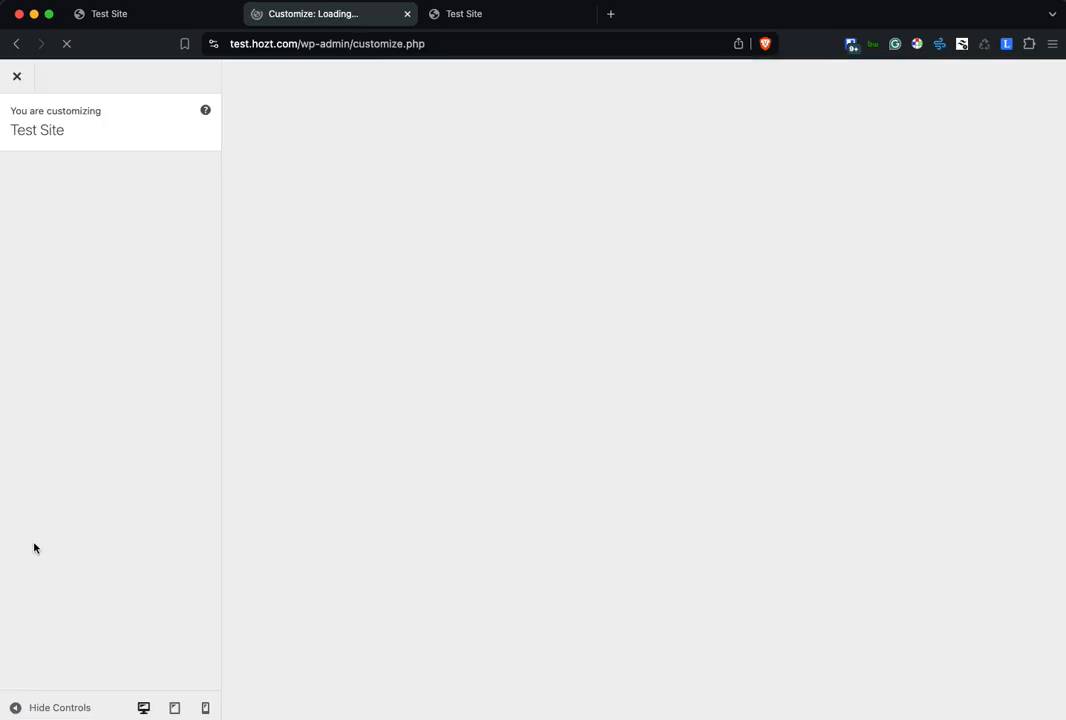
pyautogui.click(130, 250)
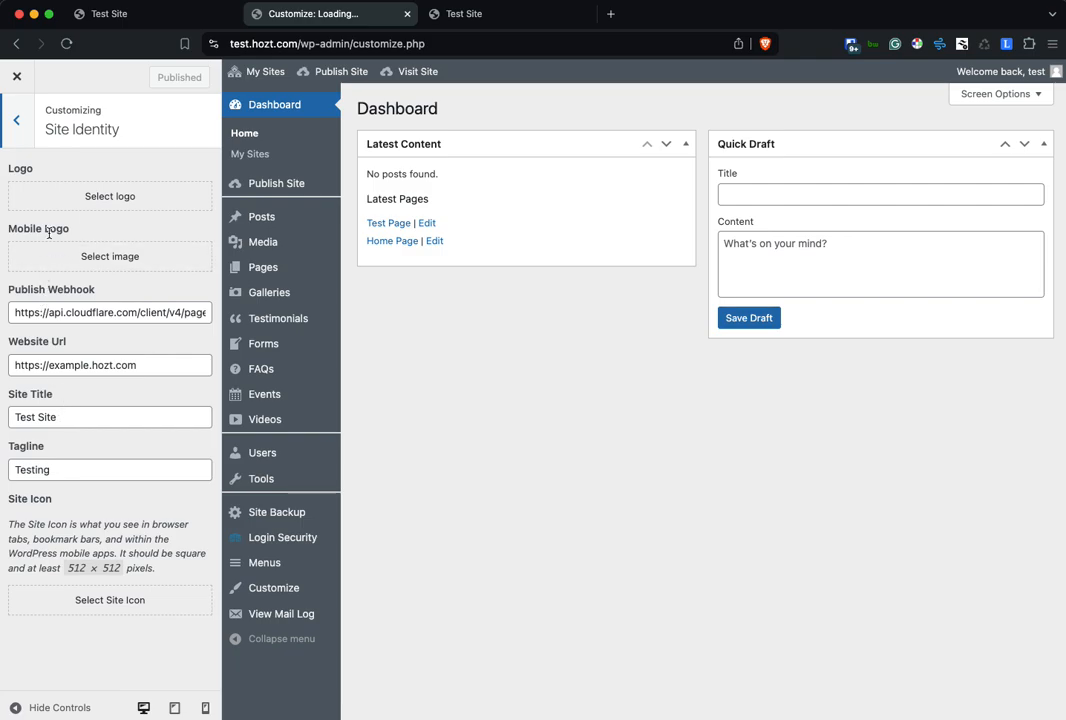
pyautogui.click(66, 195)
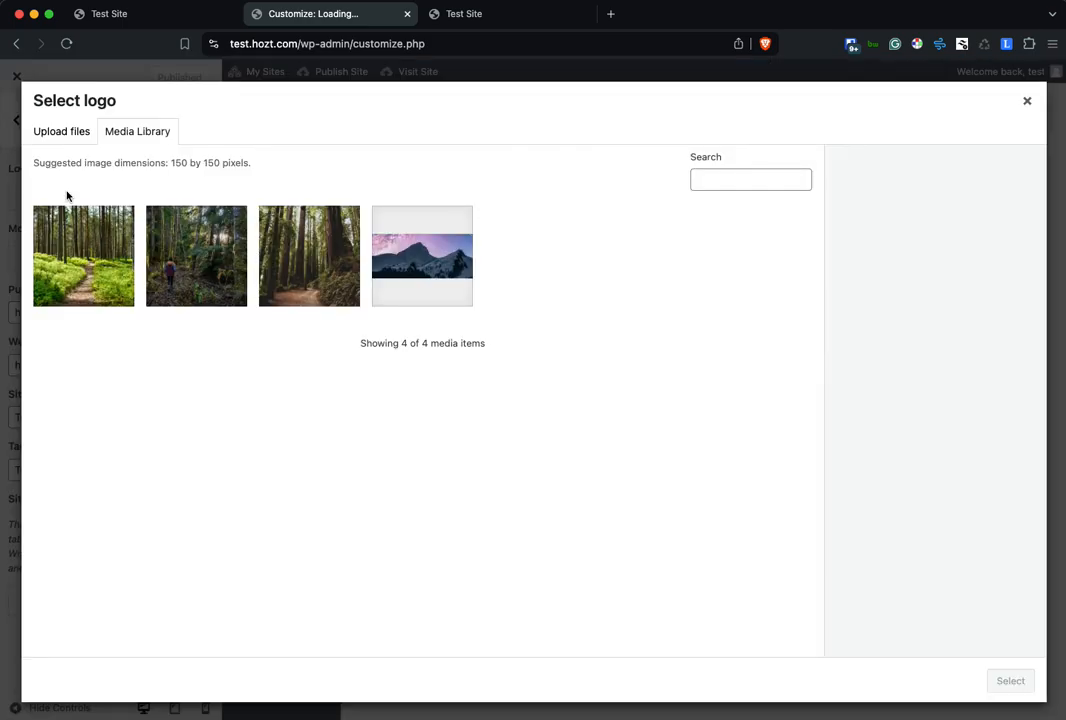
pyautogui.click(60, 131)
pyautogui.click(519, 390)
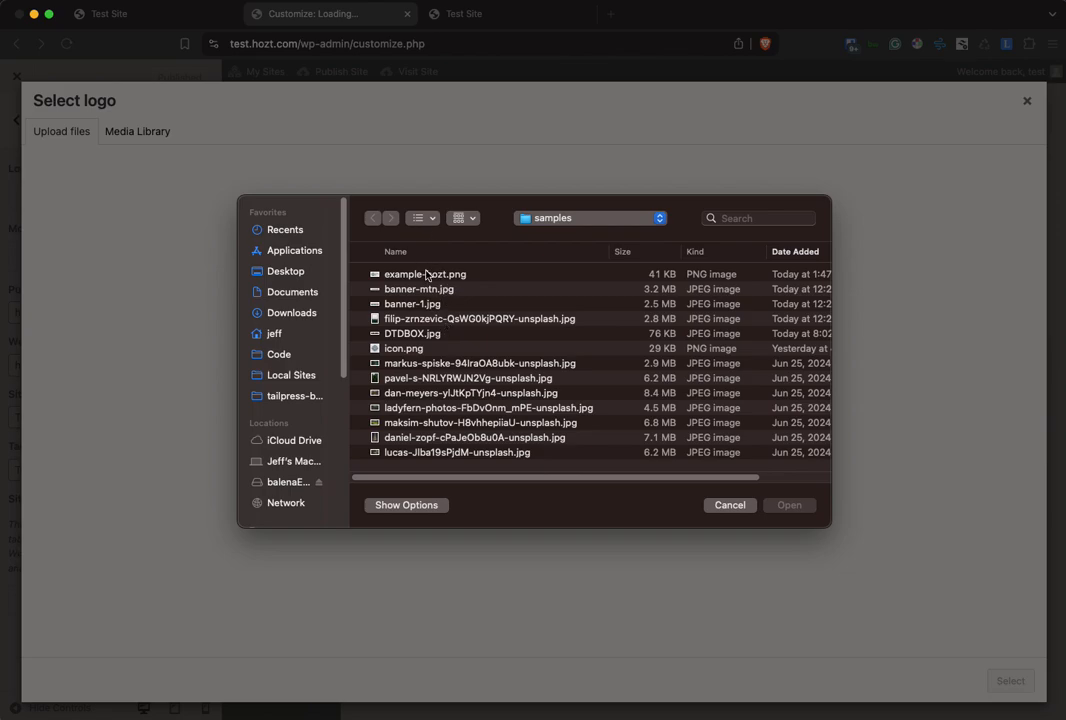
pyautogui.doubleClick(426, 275)
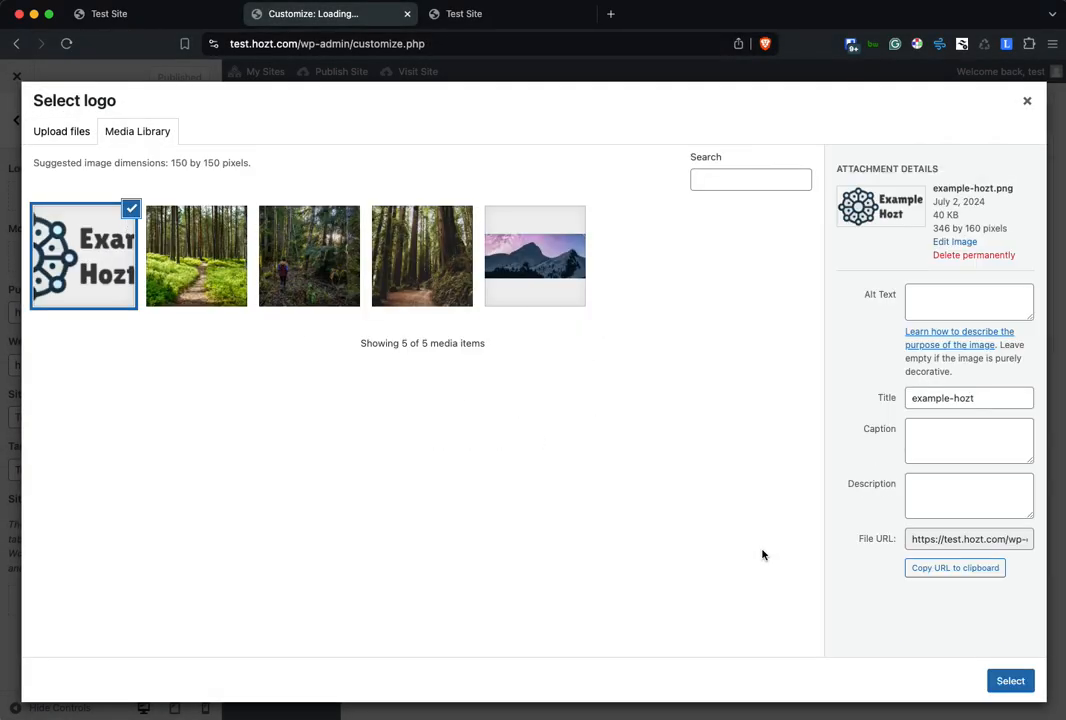
pyautogui.click(1010, 684)
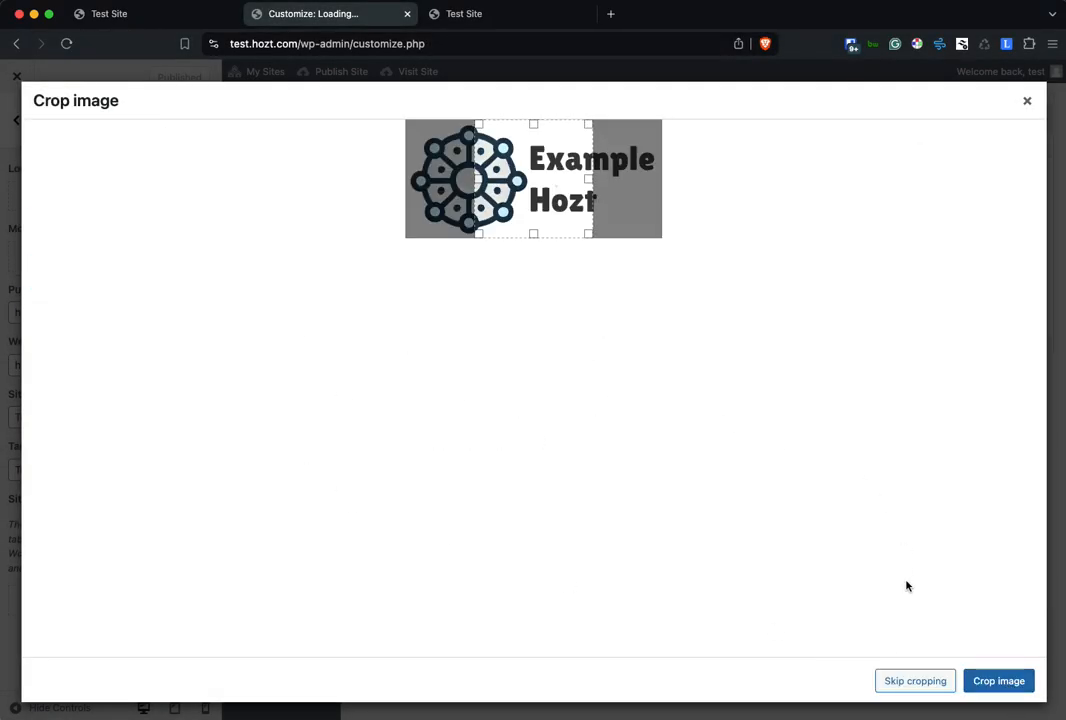
pyautogui.click(912, 678)
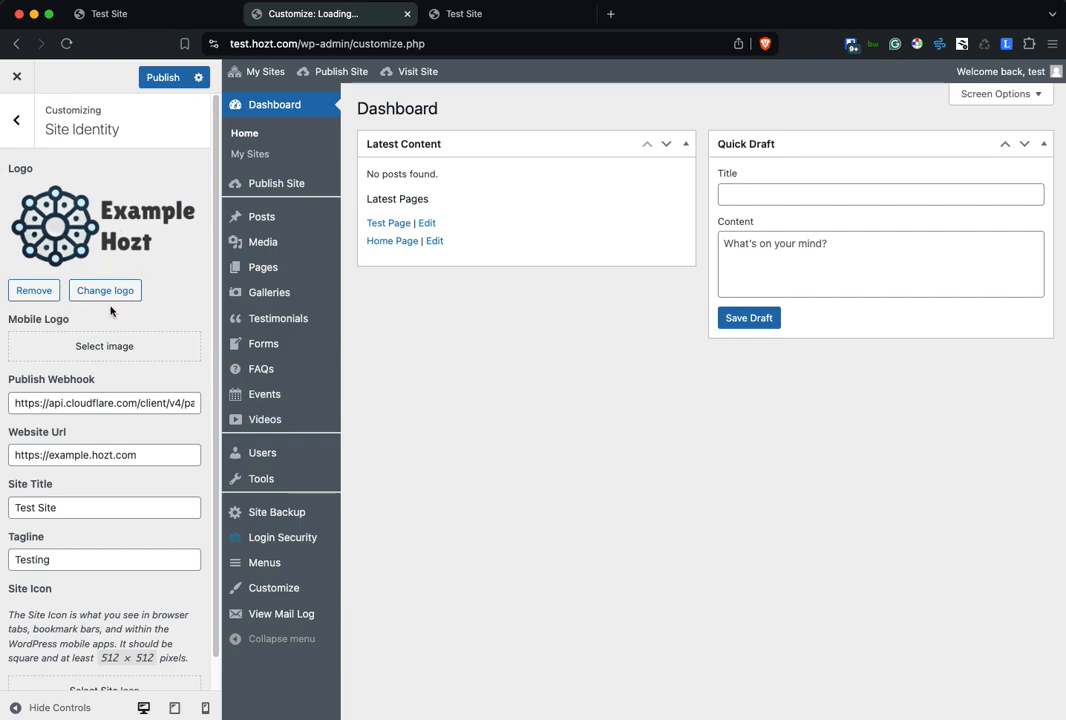
# Upload icon.png from the samples folder and use it as the mobile logo in the site identity settings.
pyautogui.click(111, 350)
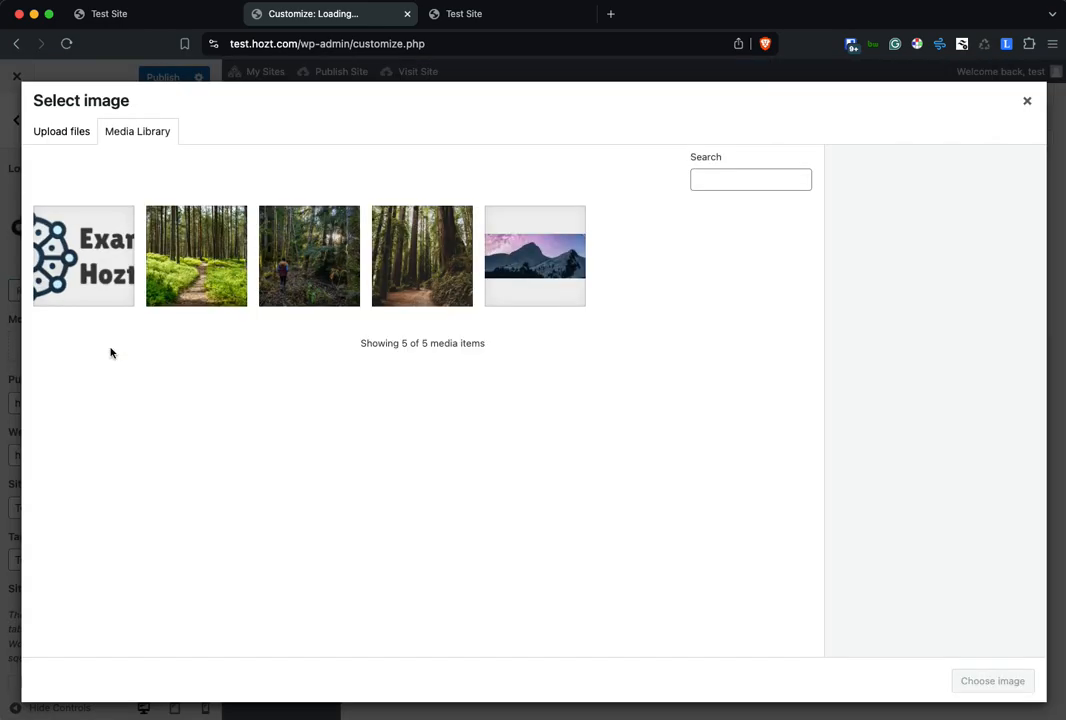
pyautogui.click(61, 136)
pyautogui.click(526, 376)
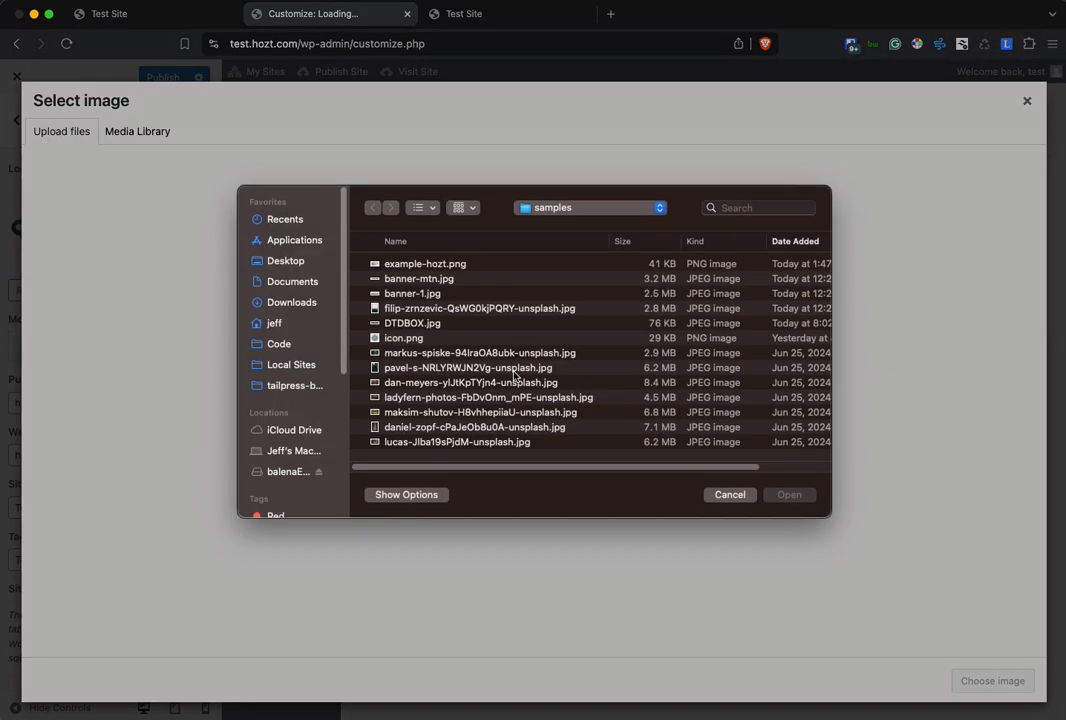
pyautogui.click(410, 348)
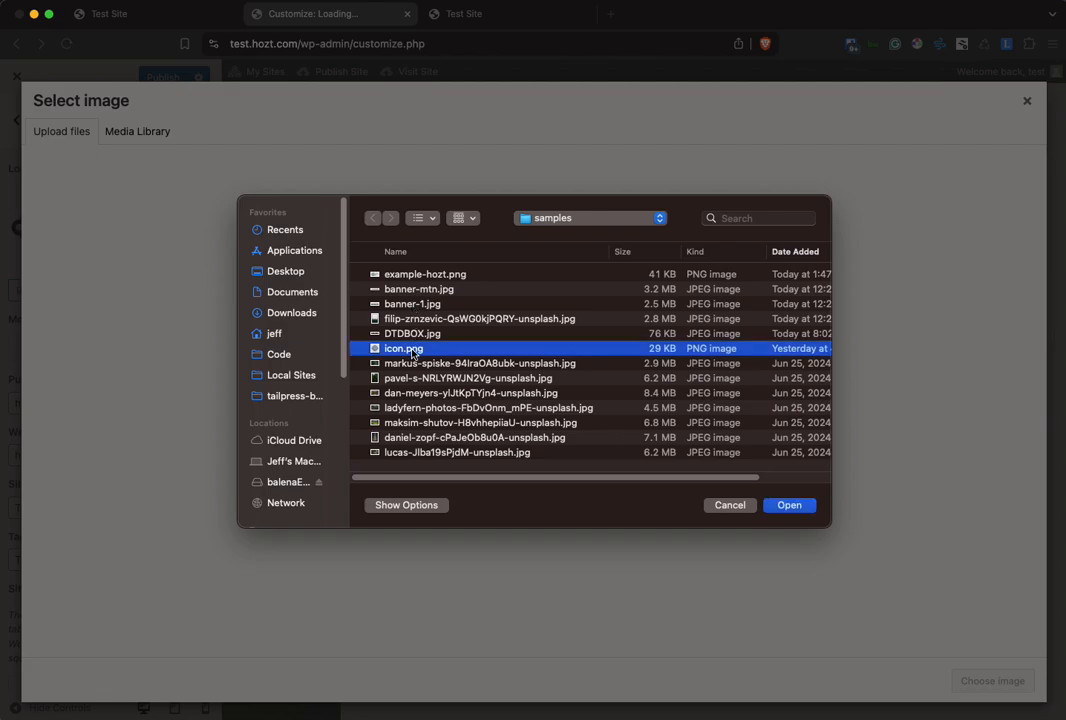
pyautogui.click(789, 505)
pyautogui.click(982, 681)
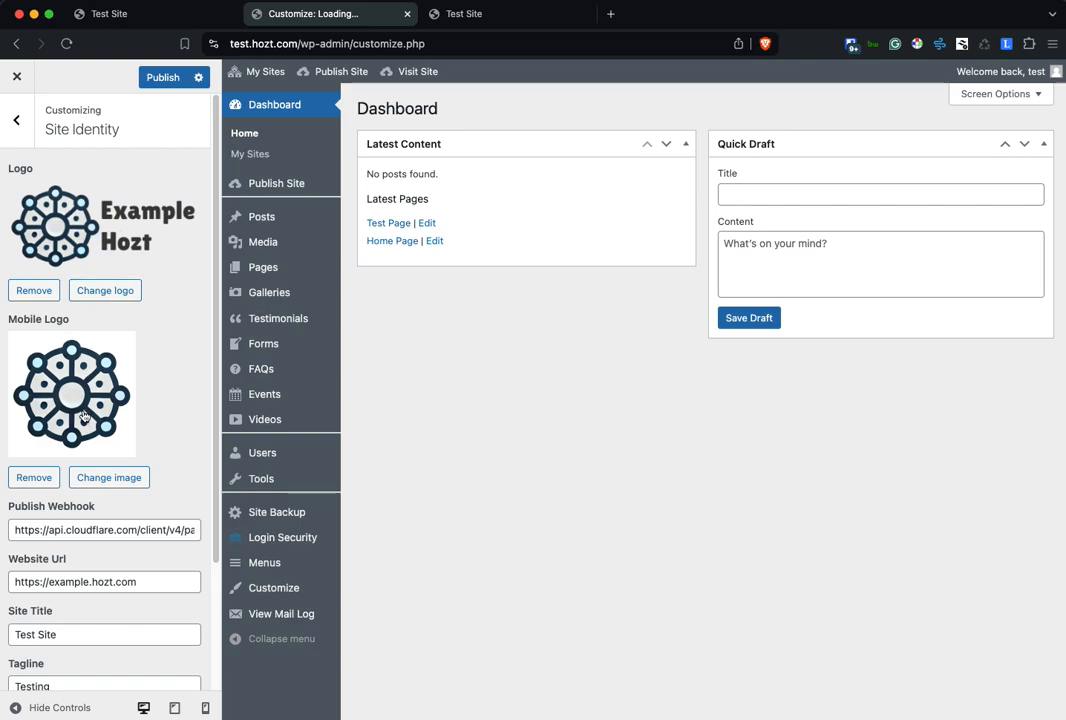
# Choose icon.png from the media library as the site icon and use it without cropping.
pyautogui.scroll(-3, 84, 416)
pyautogui.scroll(-1, 88, 316)
pyautogui.scroll(4, 50, 360)
pyautogui.scroll(-3, 73, 394)
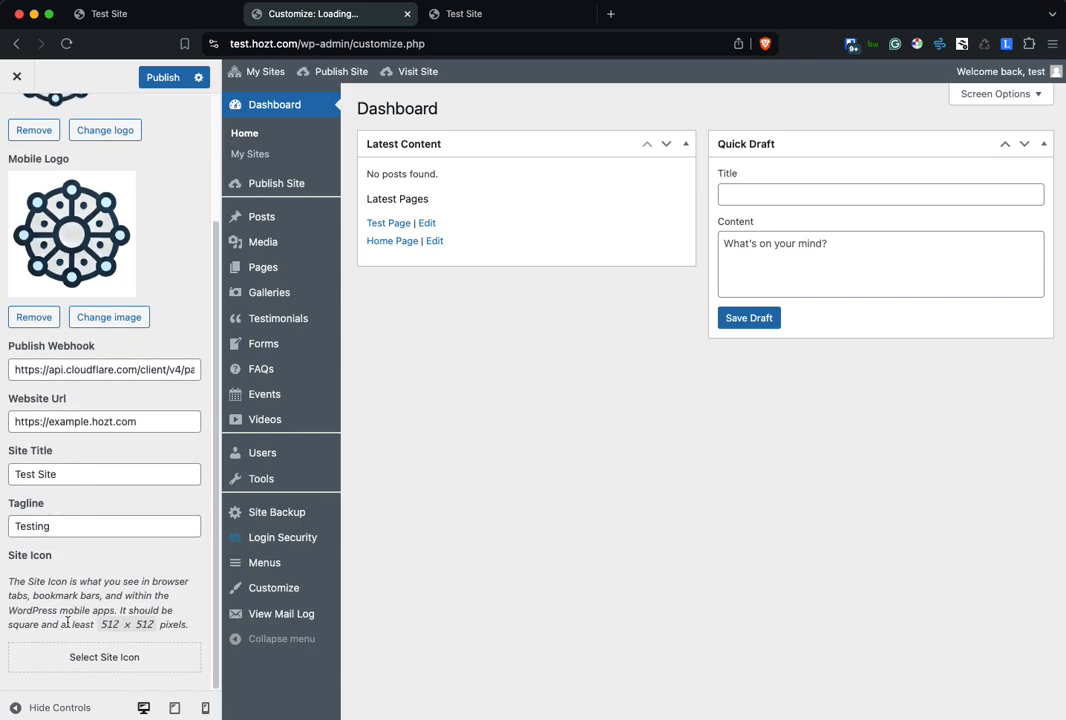
pyautogui.click(110, 660)
pyautogui.click(78, 291)
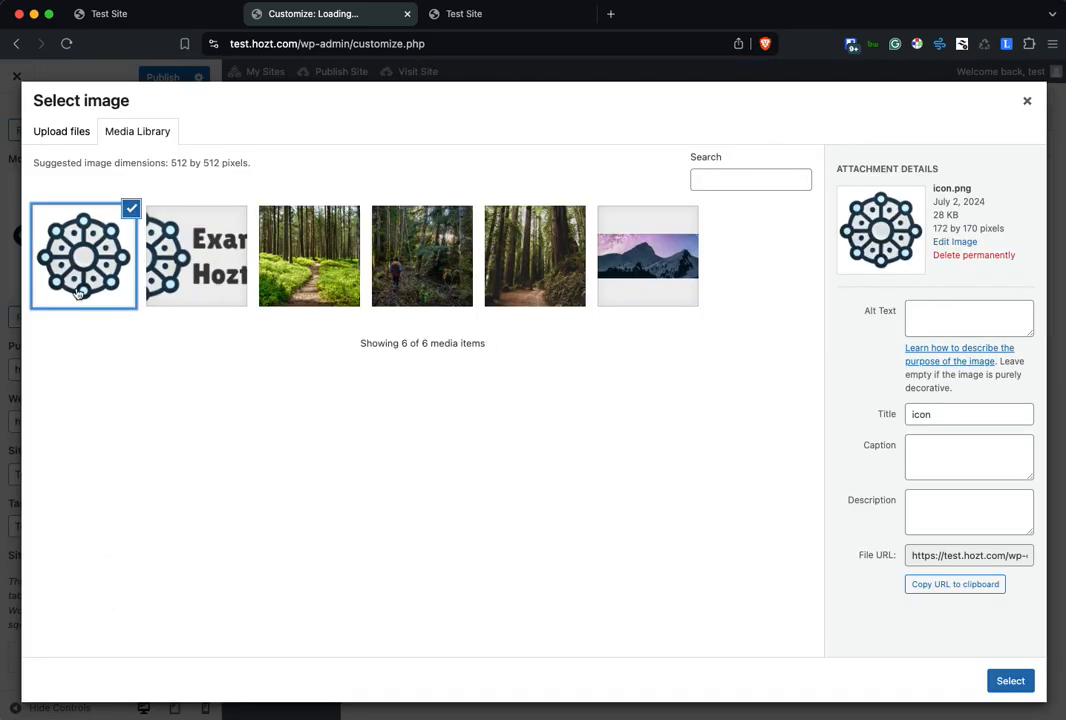
pyautogui.click(1012, 684)
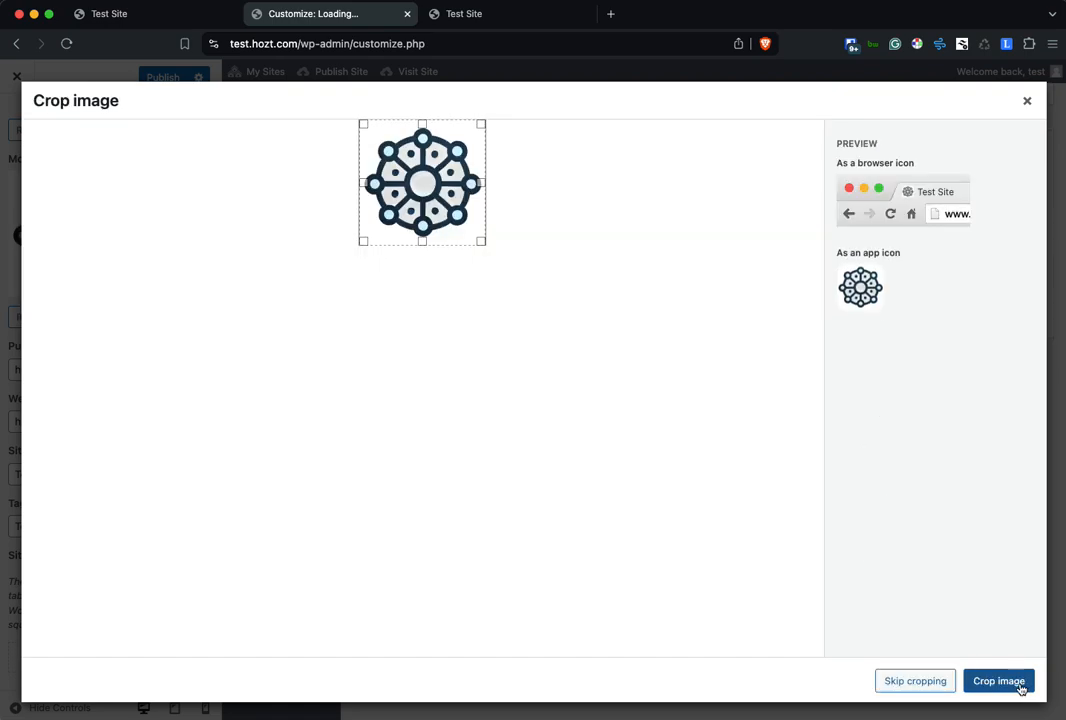
pyautogui.click(910, 686)
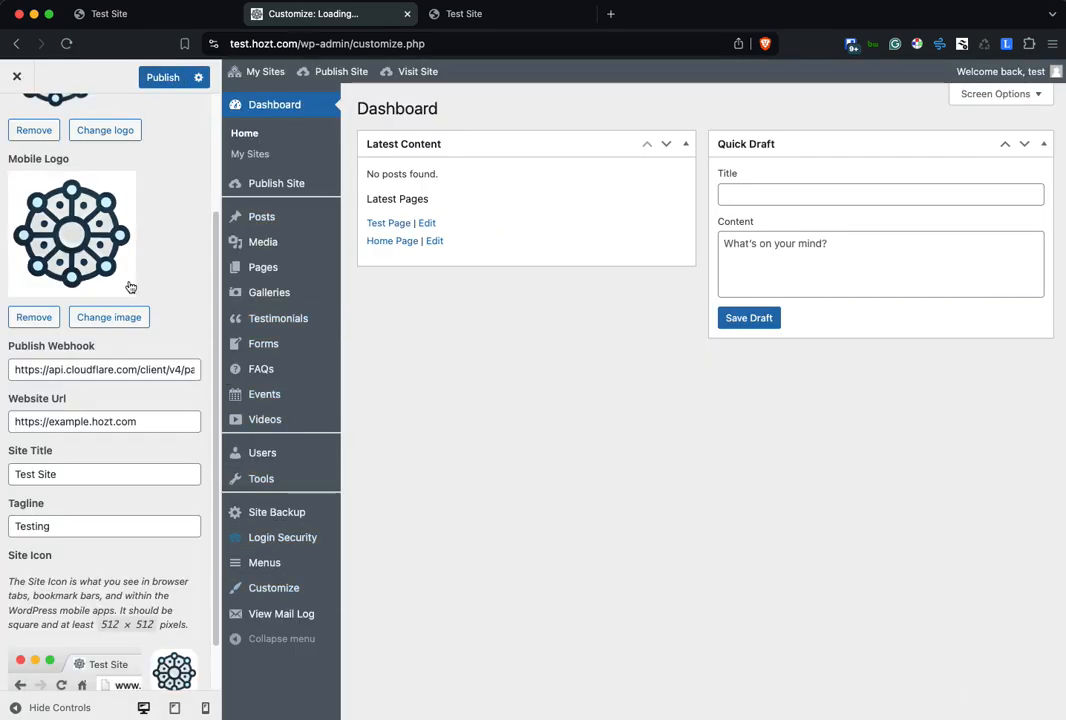
# Publish the site identity changes and close the customizer.
pyautogui.scroll(3, 125, 290)
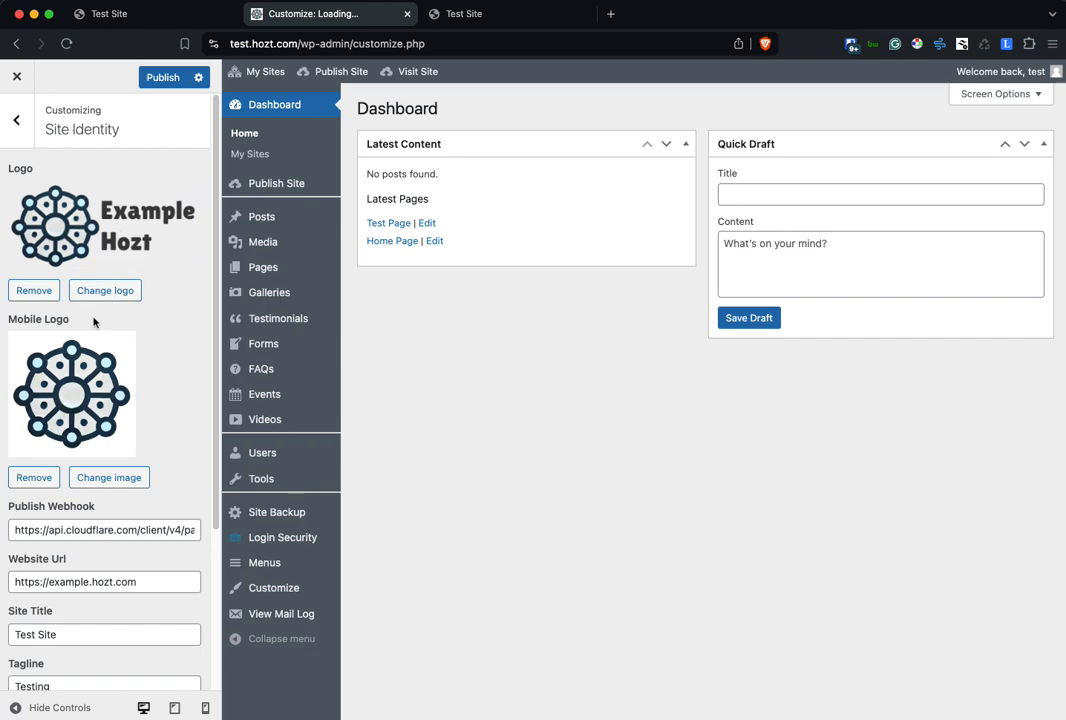
pyautogui.click(170, 80)
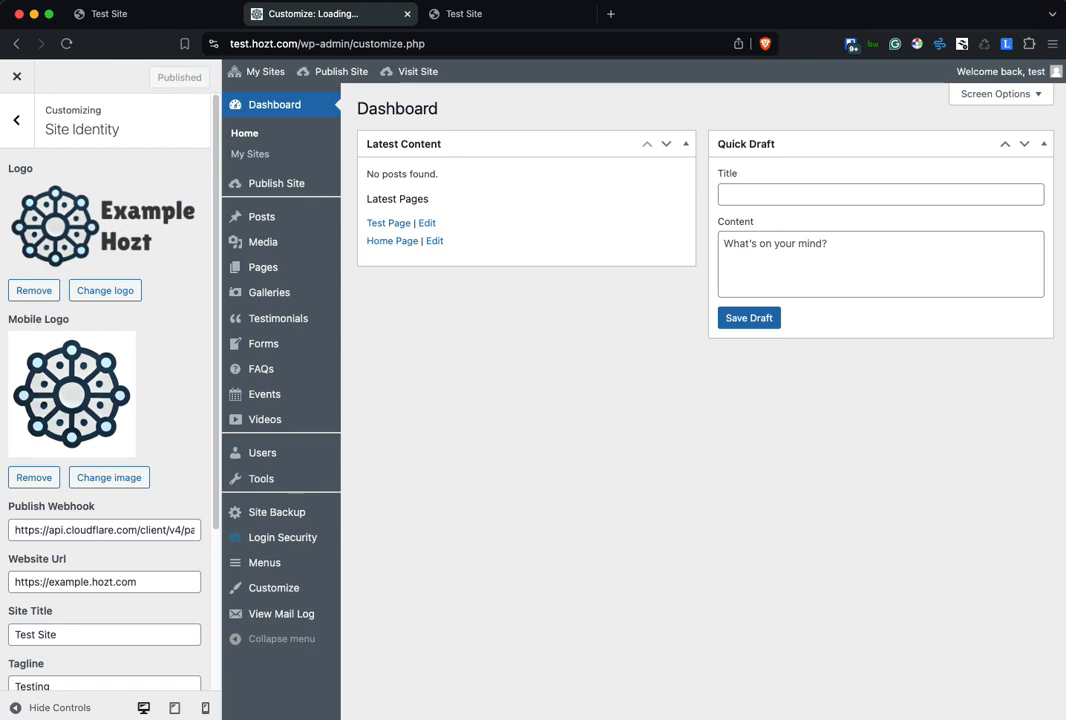
pyautogui.click(15, 77)
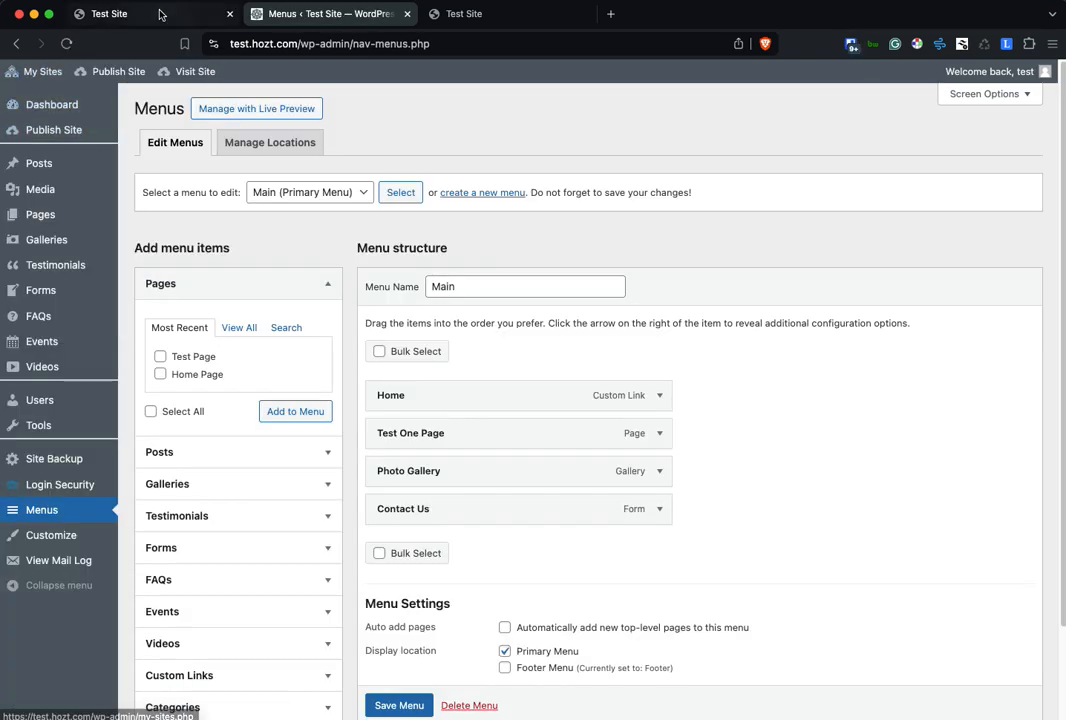
# Reload the site's home page at localhost:8000 to check the header logo and browser icon.
pyautogui.click(161, 14)
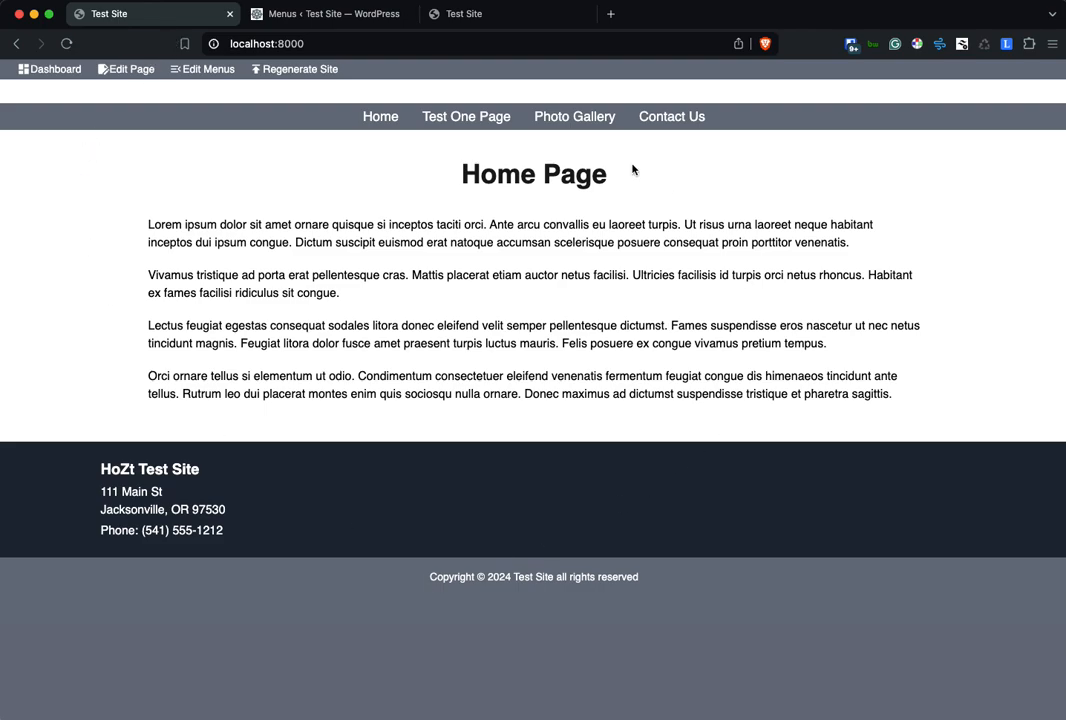
pyautogui.click(66, 44)
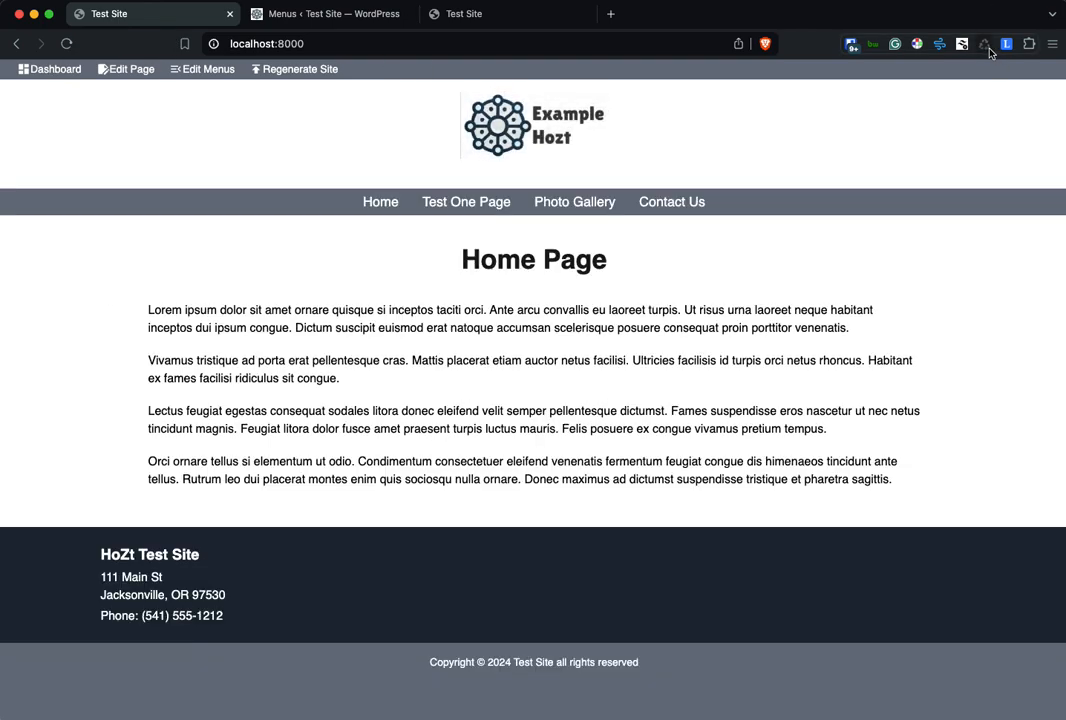
pyautogui.click(986, 46)
# Return to the WordPress menu editor and load Footer (Footer Menu) for editing.
pyautogui.click(327, 15)
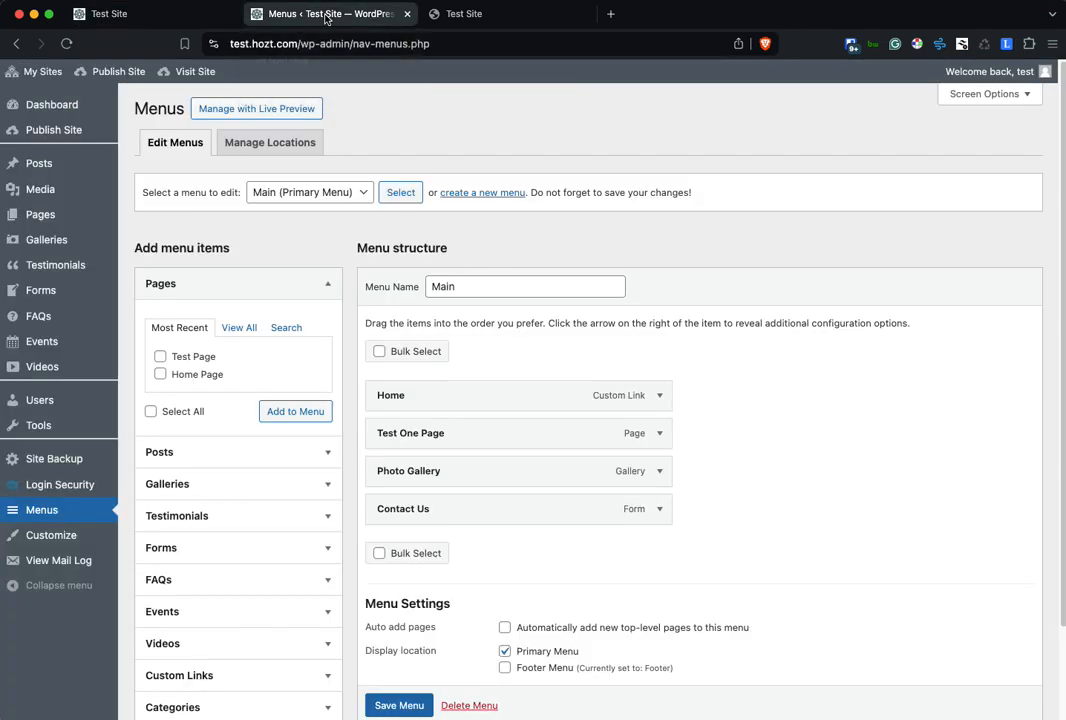
pyautogui.click(284, 194)
pyautogui.click(288, 176)
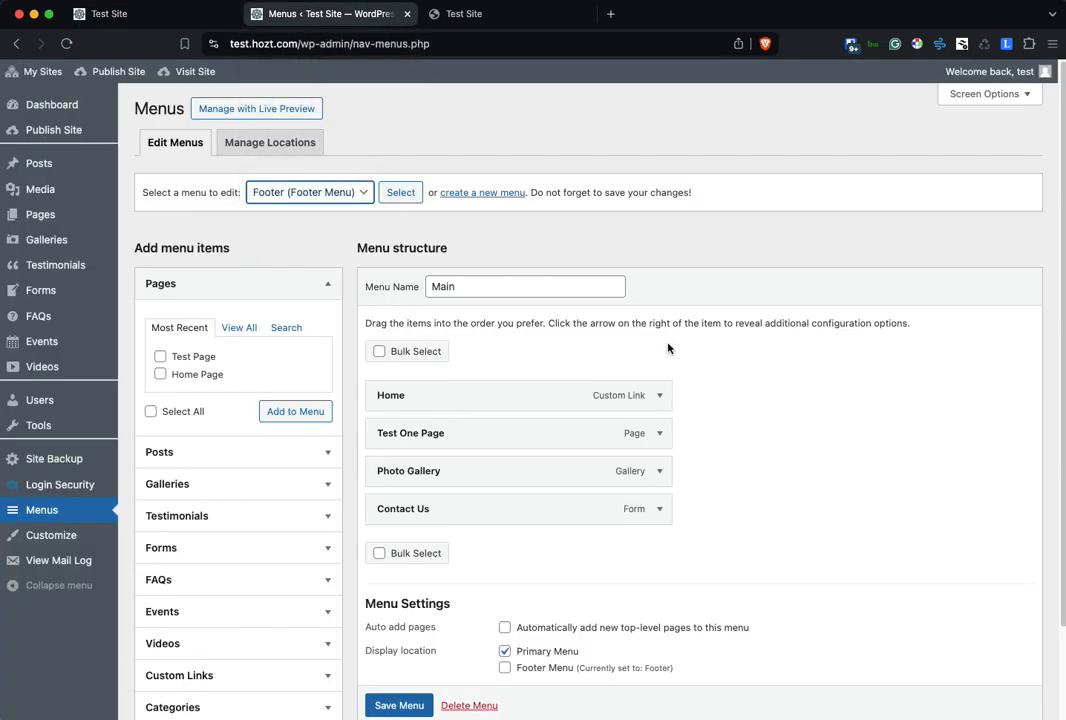
pyautogui.scroll(-2, 770, 392)
pyautogui.scroll(2, 475, 317)
pyautogui.click(398, 196)
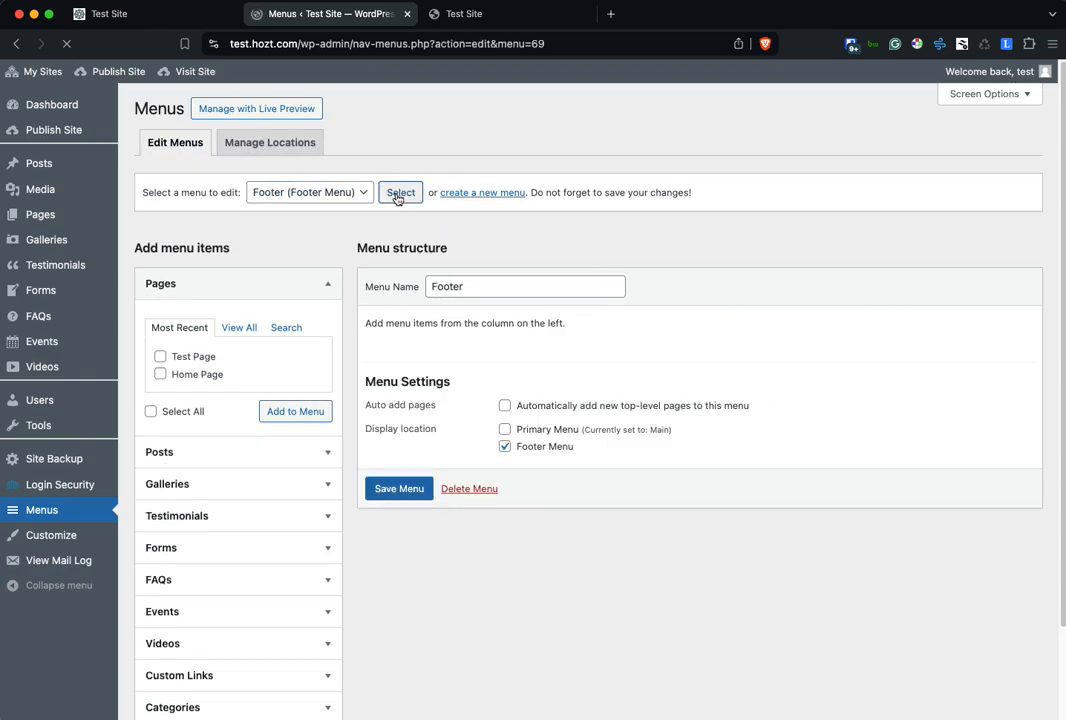
# Add the Test Page and the Photo Gallery to the Footer menu and save the menu.
pyautogui.scroll(-2, 342, 418)
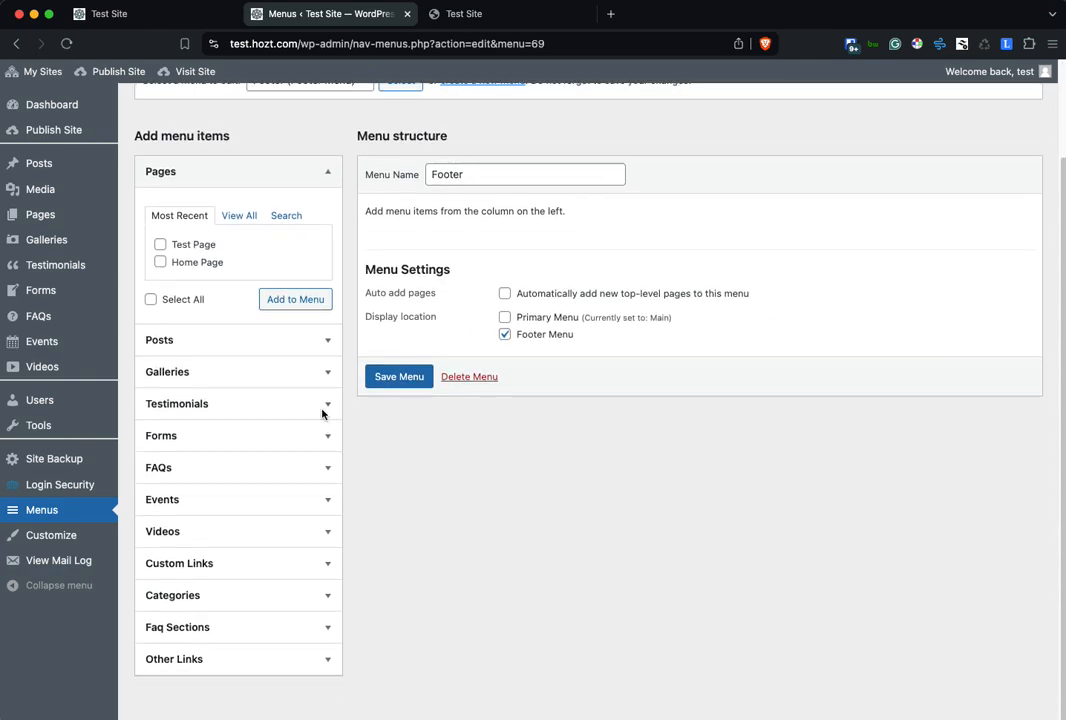
pyautogui.click(160, 245)
pyautogui.click(308, 310)
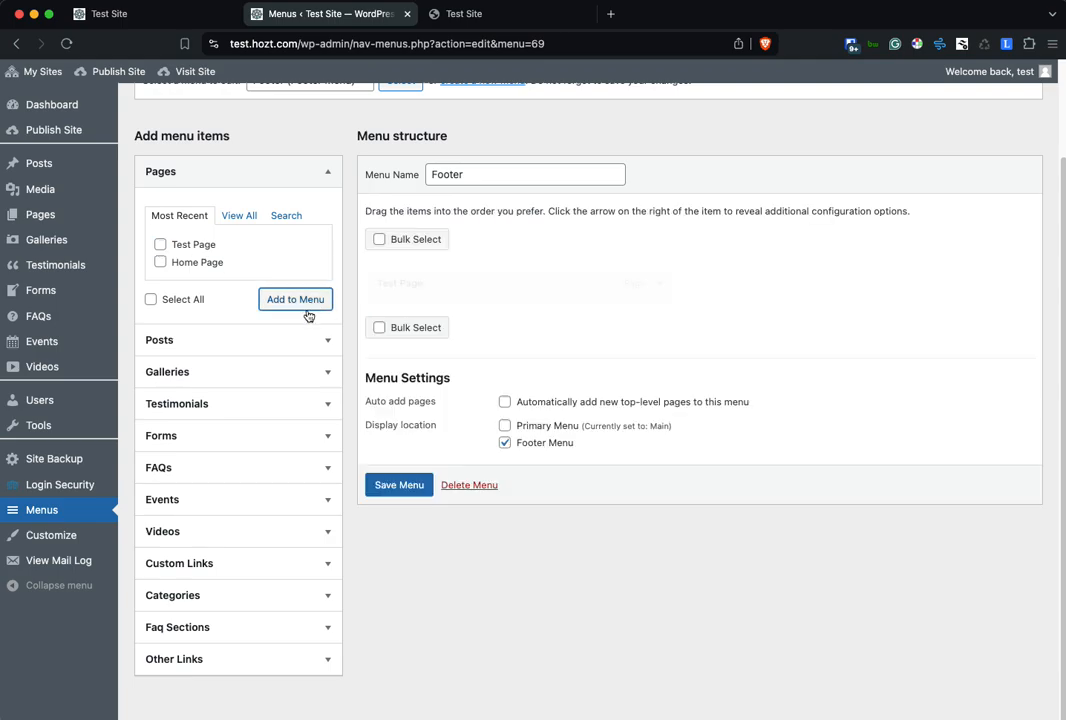
pyautogui.click(262, 379)
pyautogui.click(181, 337)
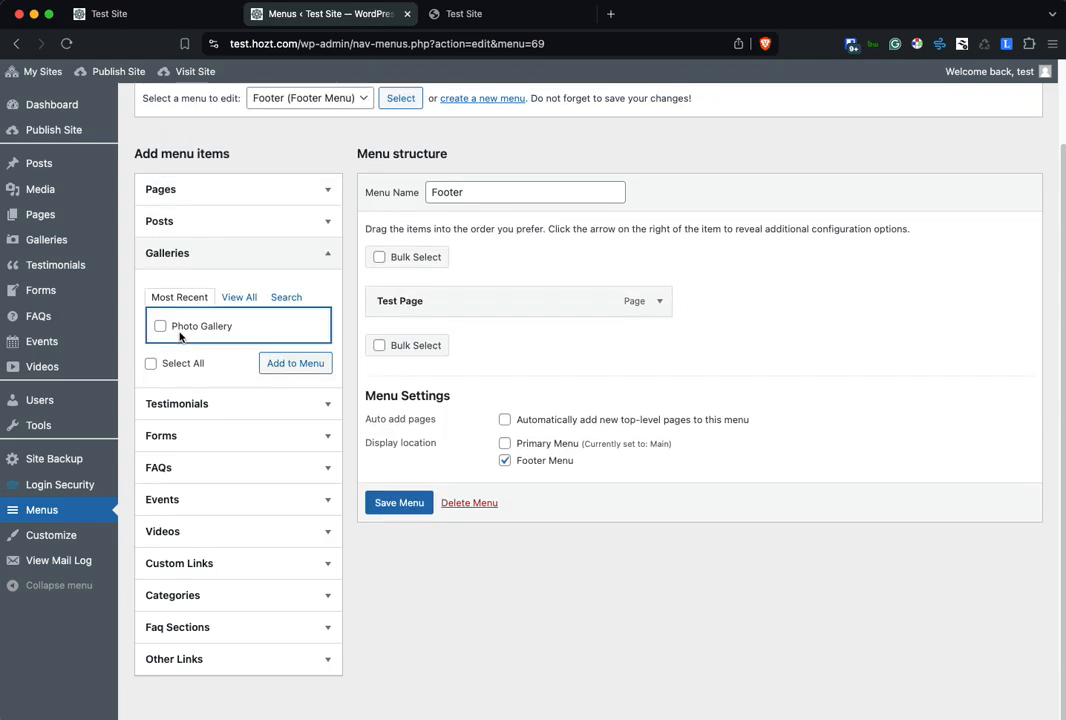
pyautogui.click(151, 363)
pyautogui.click(300, 364)
pyautogui.click(405, 473)
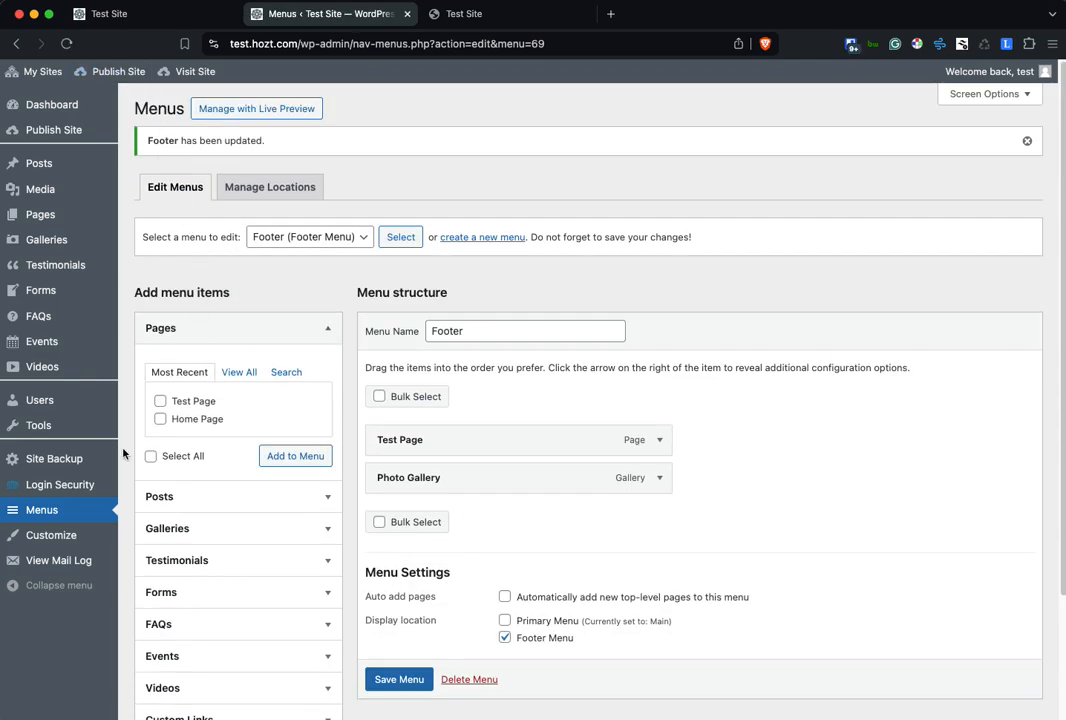
# Create a new video entry in WordPress with the title "Test YouTube Video".
pyautogui.click(45, 366)
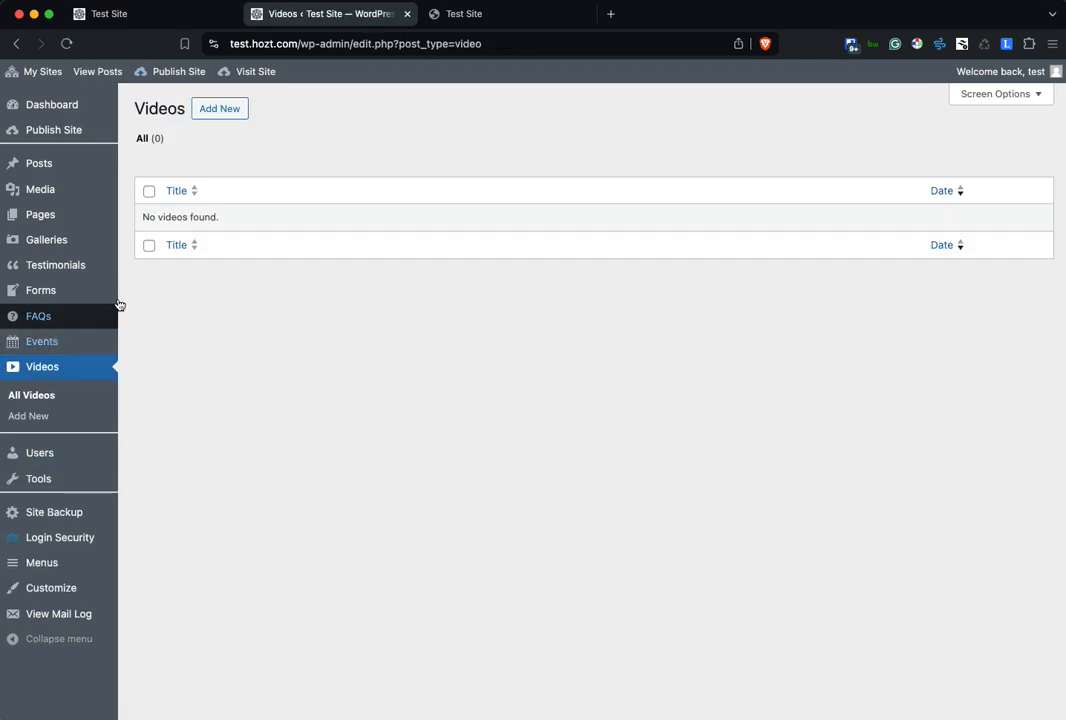
pyautogui.click(218, 111)
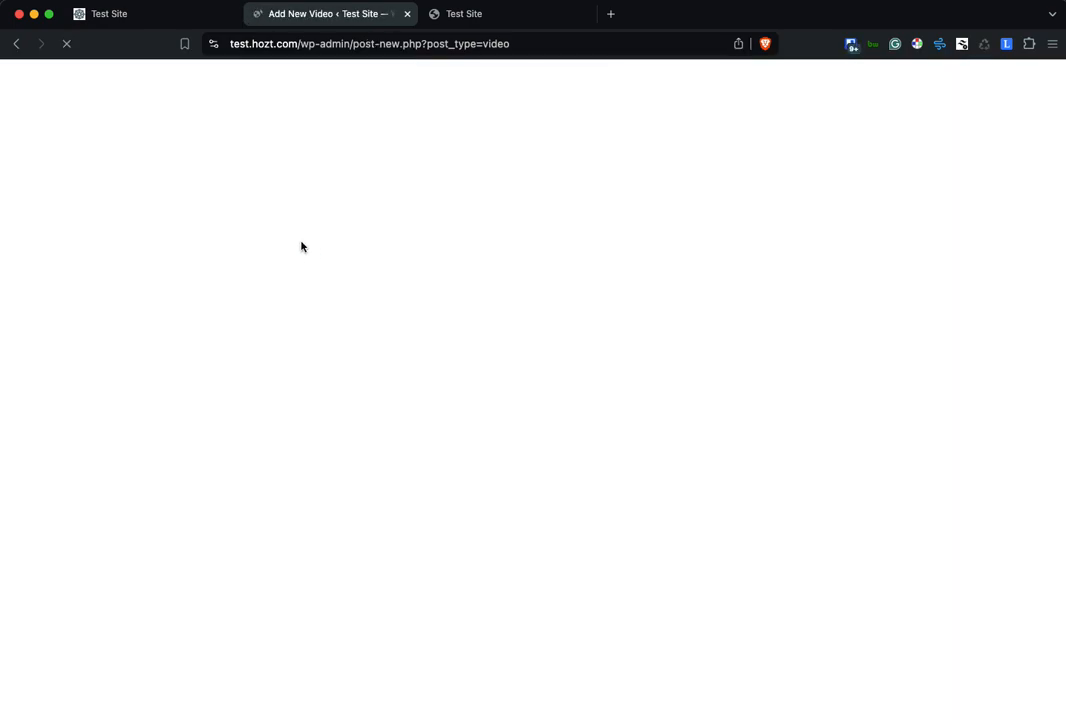
pyautogui.write('T')
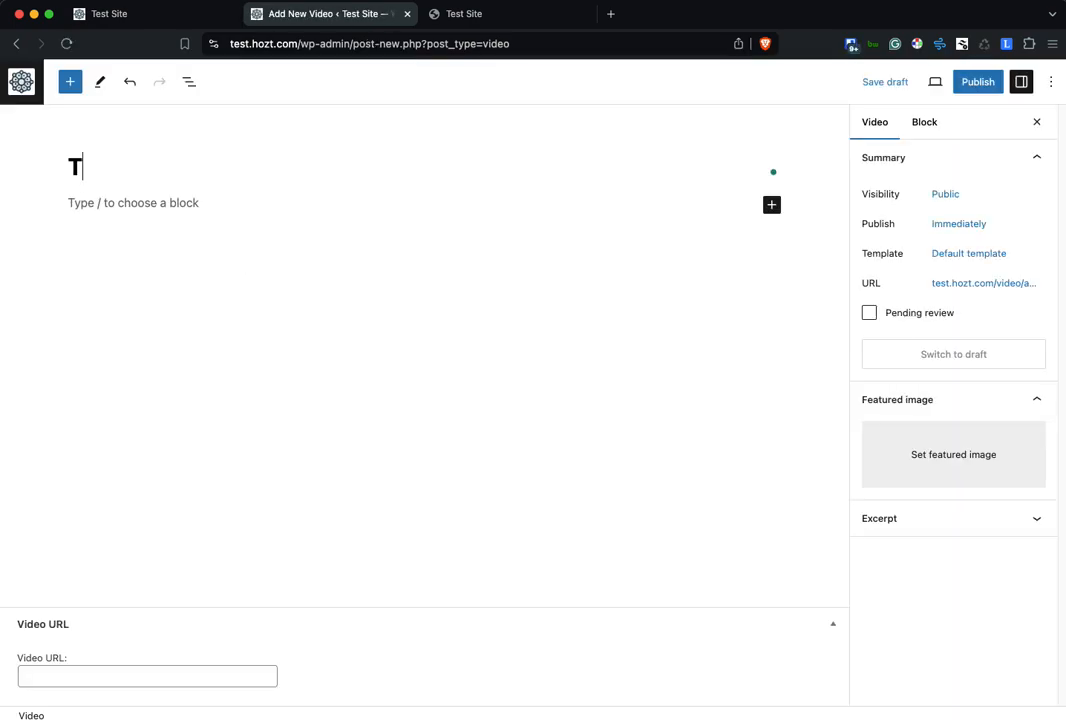
pyautogui.write('est Your ')
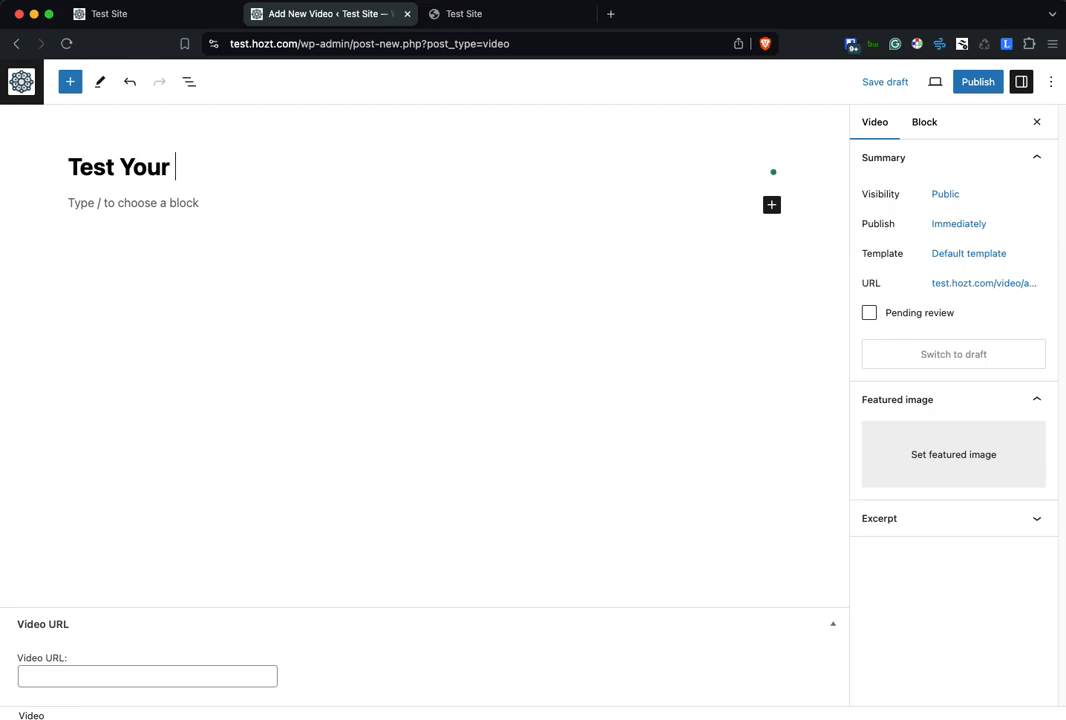
pyautogui.write('Tu')
pyautogui.press('BackSpace')
pyautogui.press('BackSpace')
pyautogui.press('BackSpace')
pyautogui.write('Tube Video')
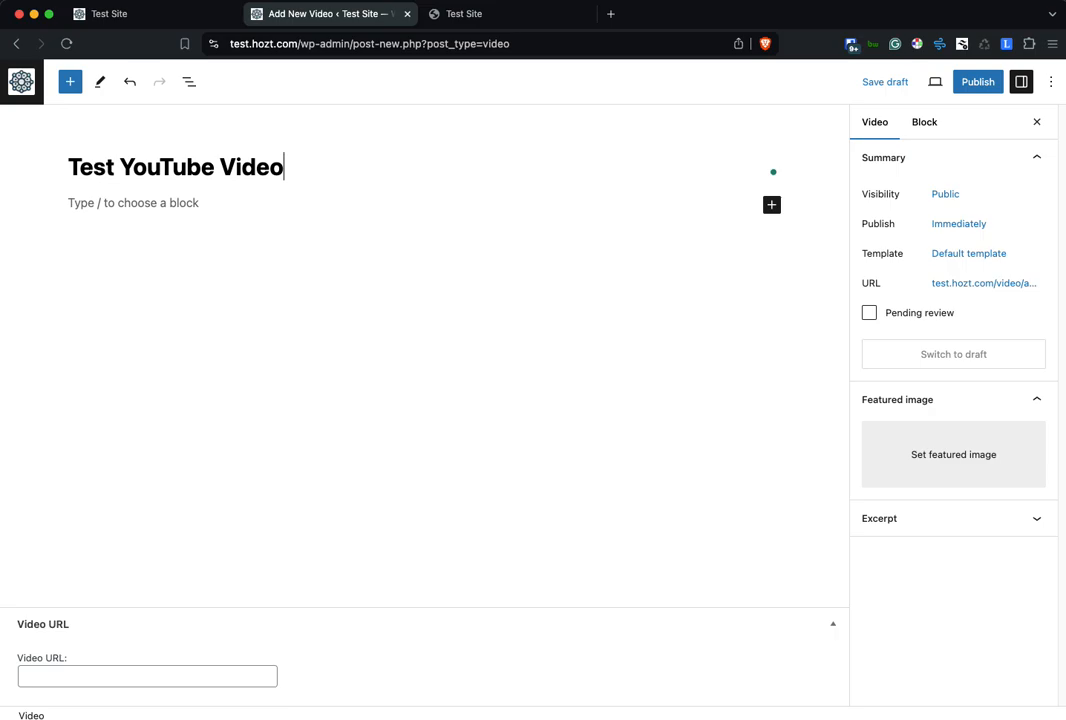
pyautogui.press('Return')
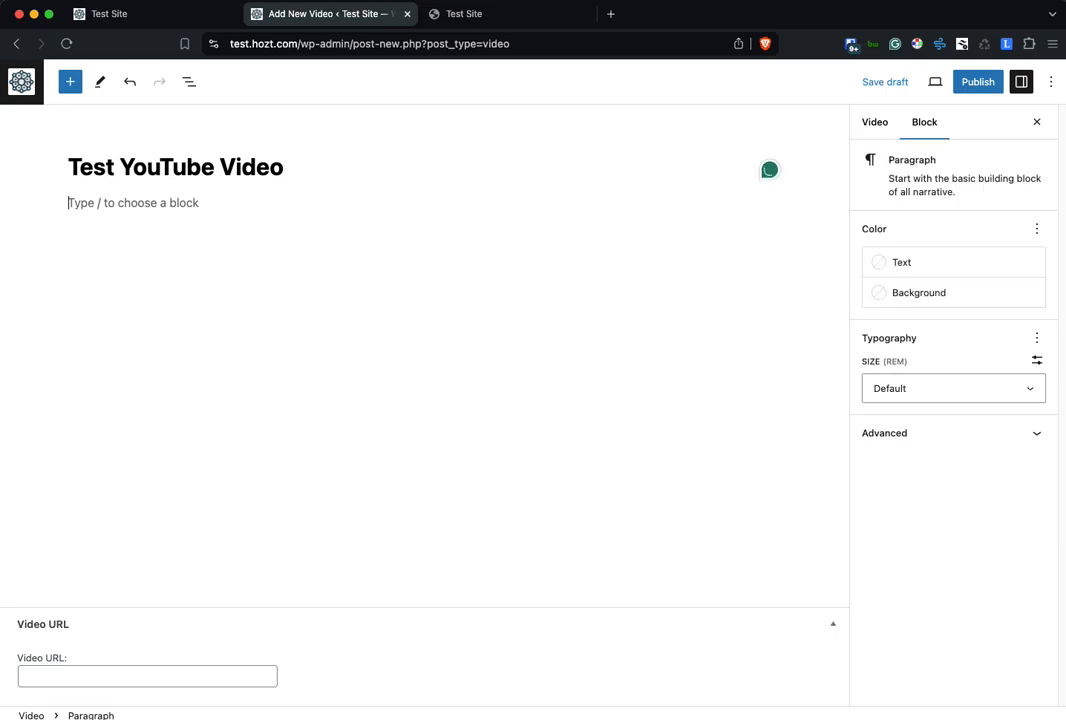
pyautogui.write('Samepl')
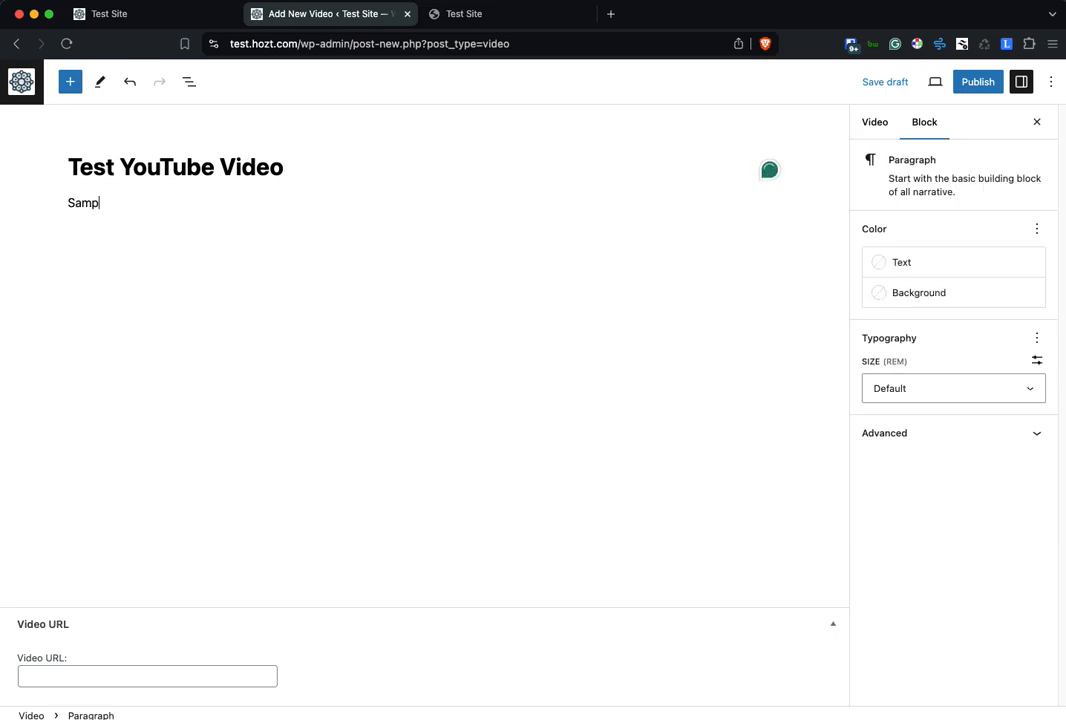
pyautogui.write(' video below')
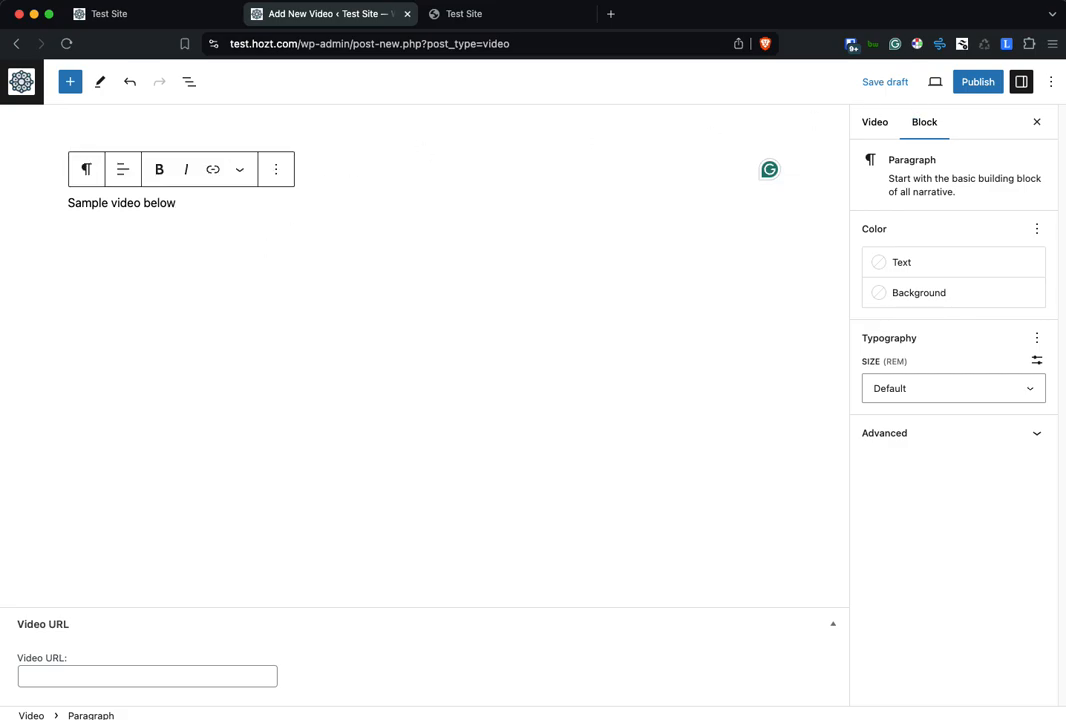
pyautogui.press('super+Tab')
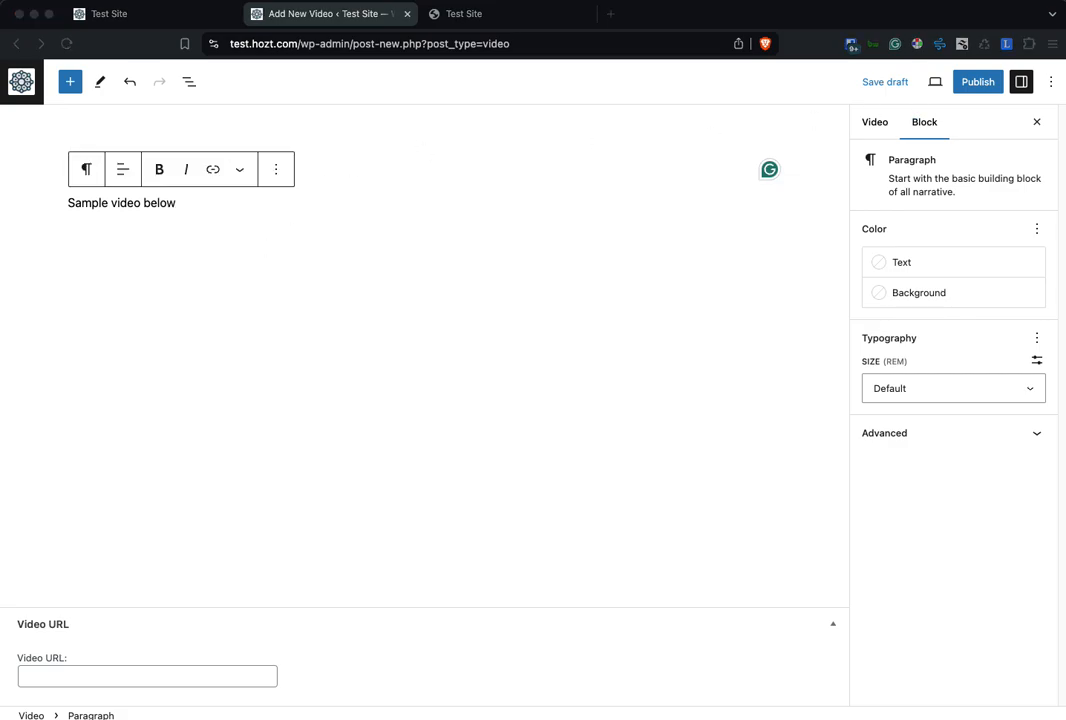
pyautogui.press('super+Tab')
pyautogui.click(228, 675)
pyautogui.write('https://www.youtube.com/watch?v=zBWbpFz3wac')
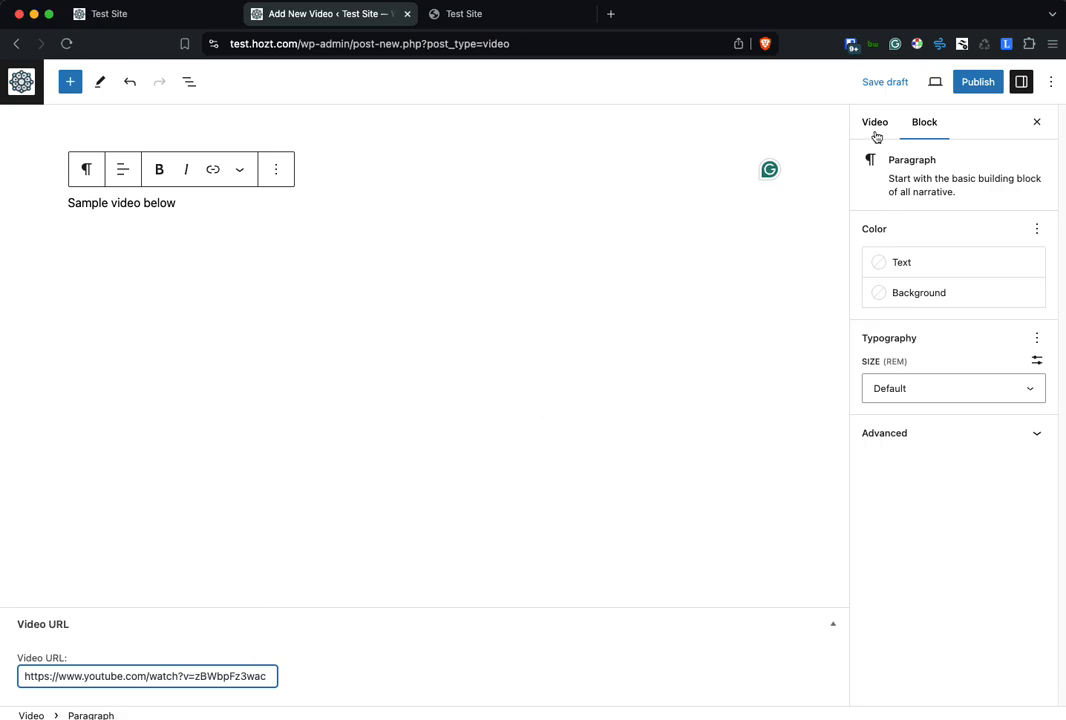
# Publish the Test YouTube Video entry and return to the list of videos.
pyautogui.click(988, 84)
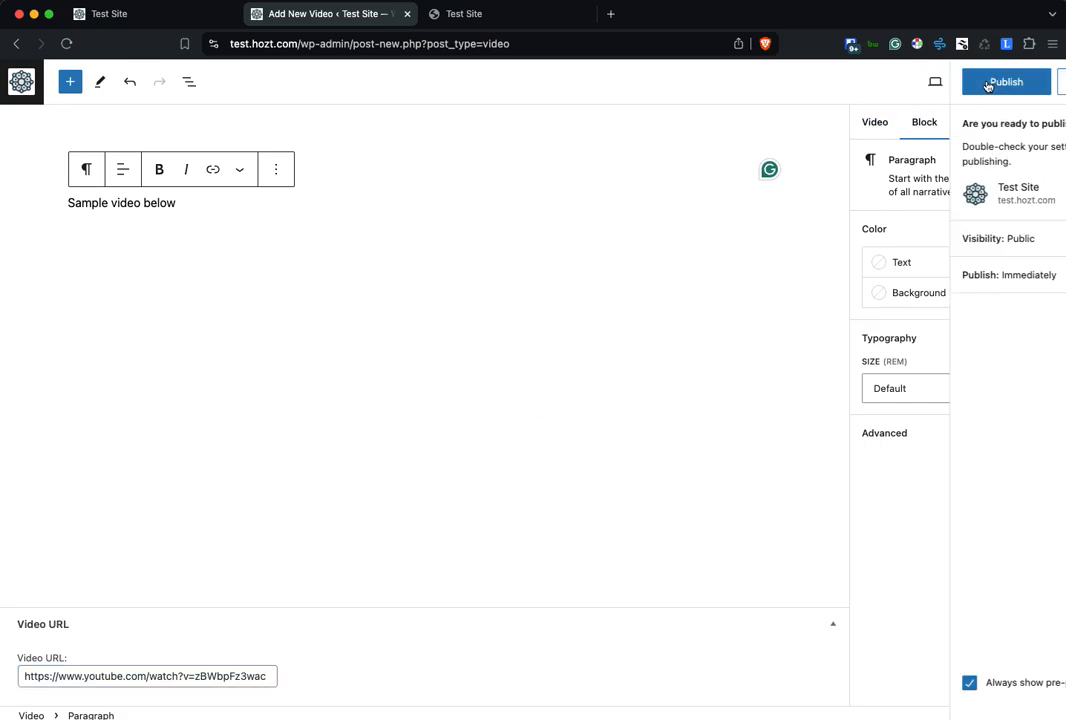
pyautogui.click(940, 84)
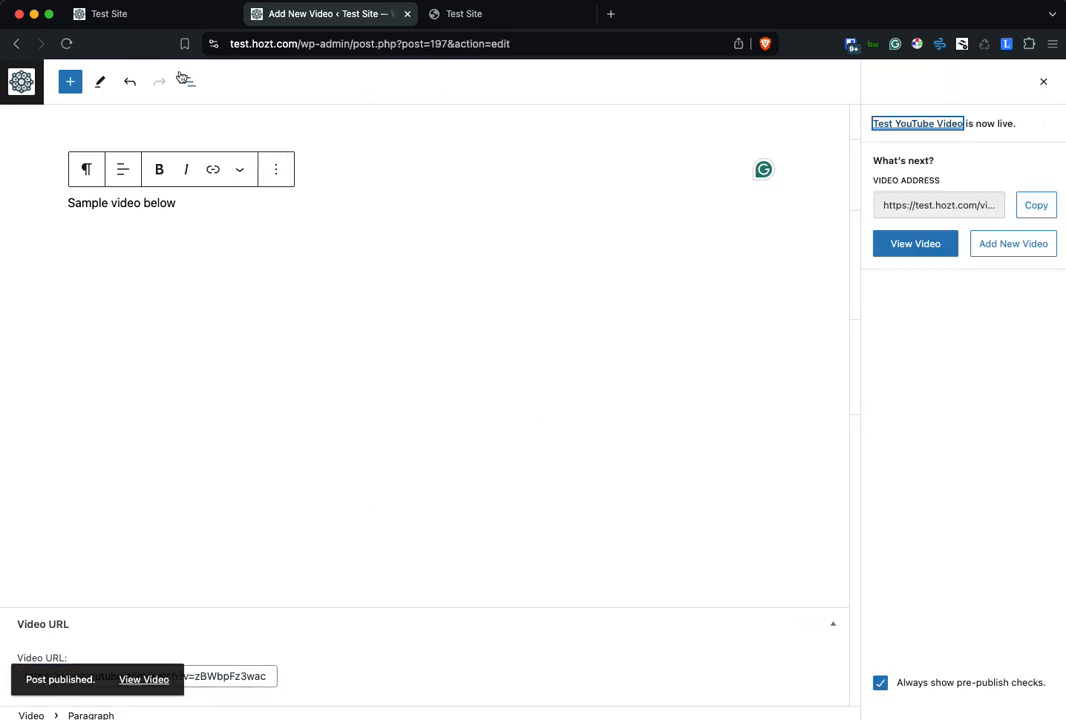
pyautogui.click(21, 81)
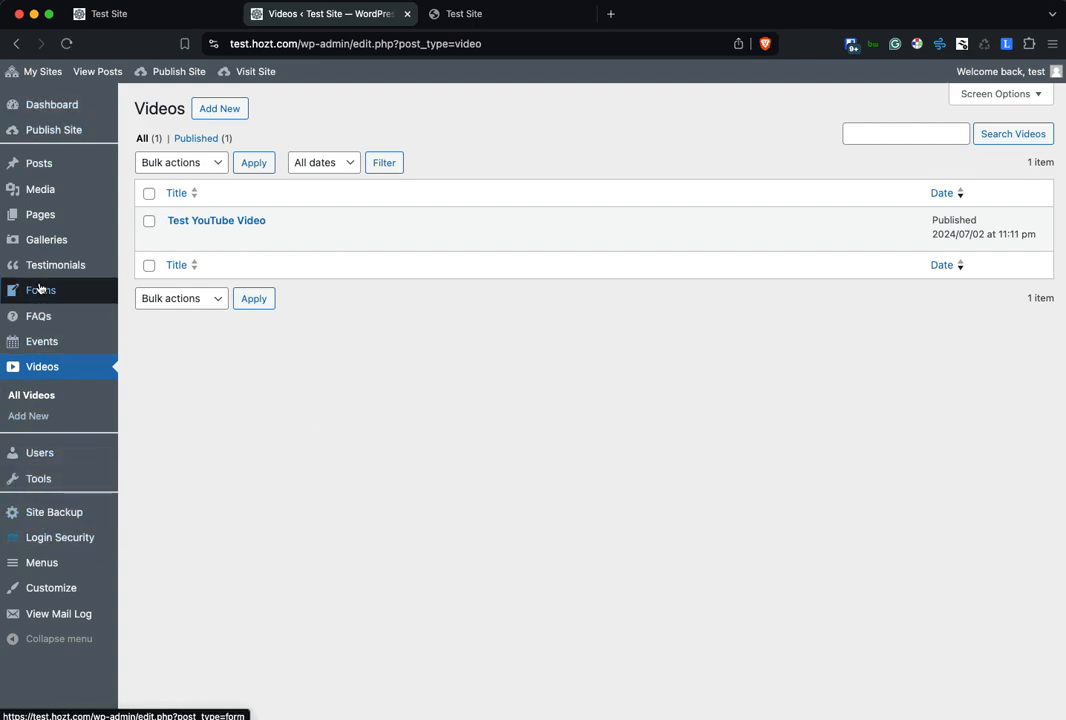
# Add the Test YouTube Video to the Footer menu and save the menu.
pyautogui.moveTo(40, 289)
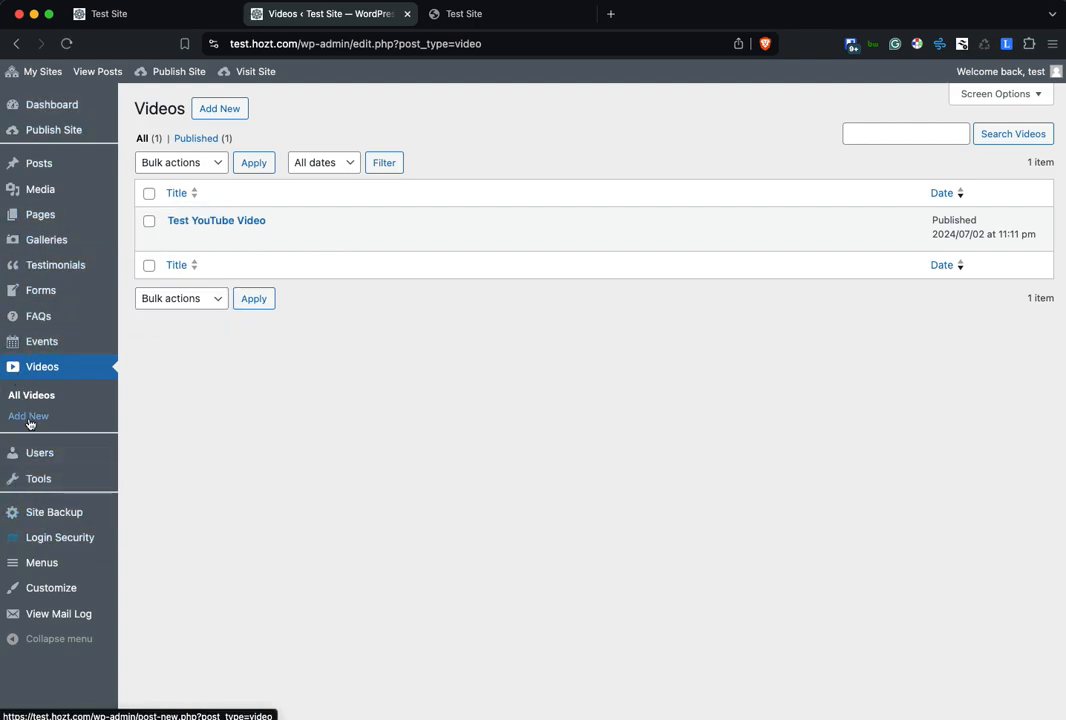
pyautogui.click(41, 567)
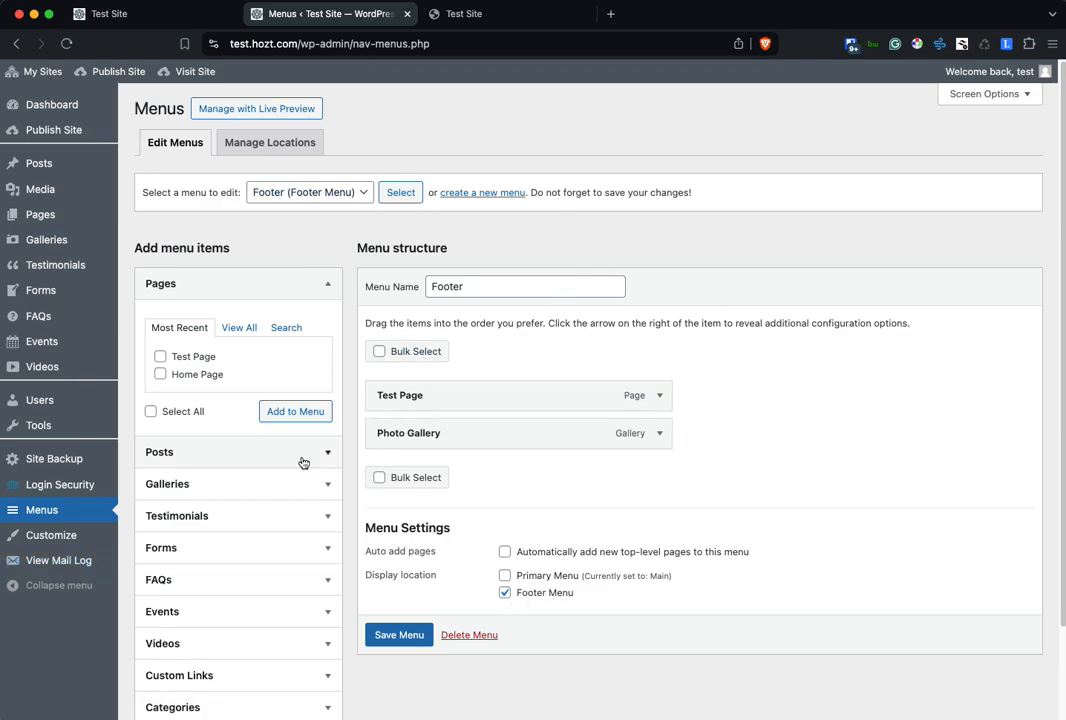
pyautogui.scroll(-1, 297, 546)
pyautogui.scroll(-4, 297, 546)
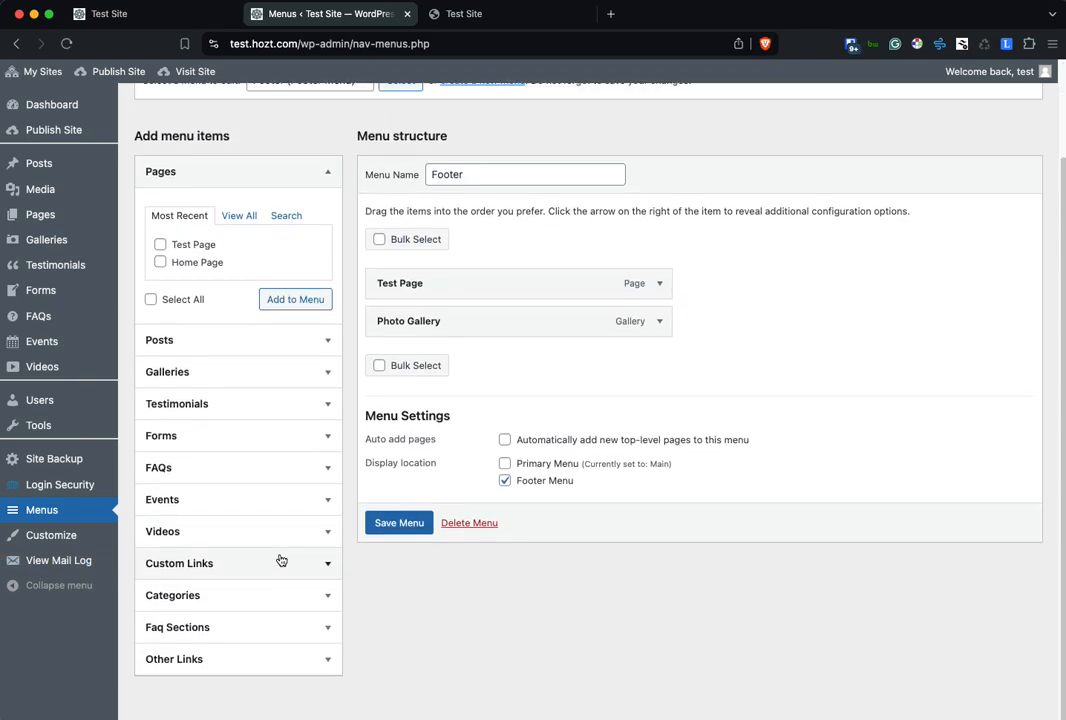
pyautogui.click(274, 525)
pyautogui.click(160, 486)
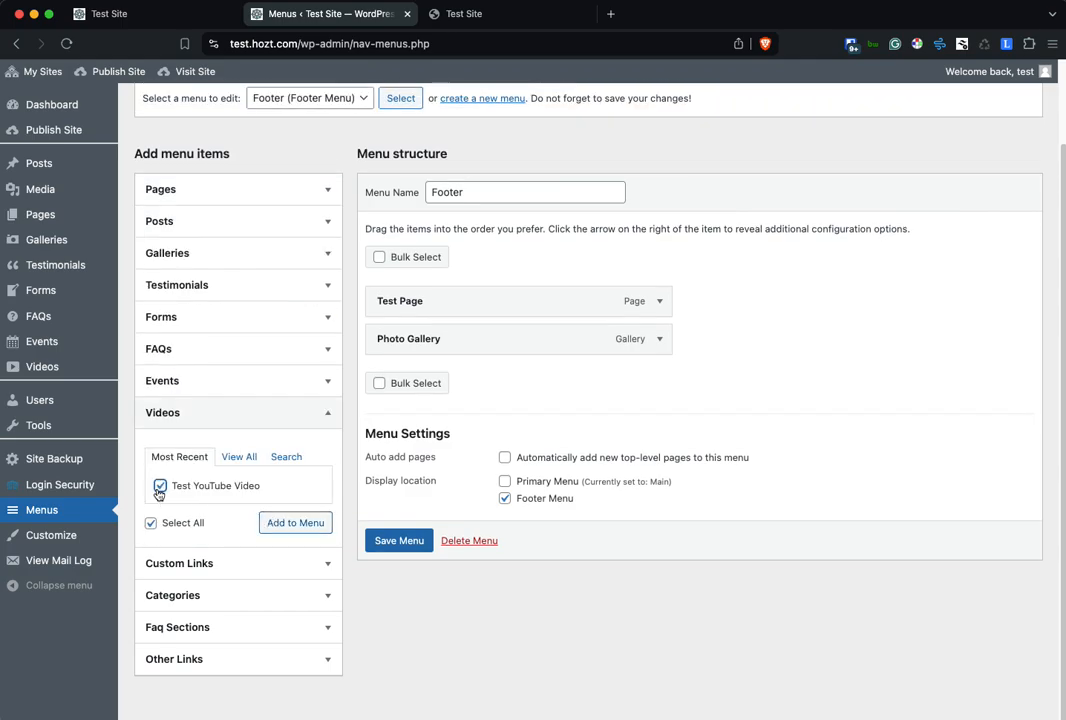
pyautogui.click(315, 527)
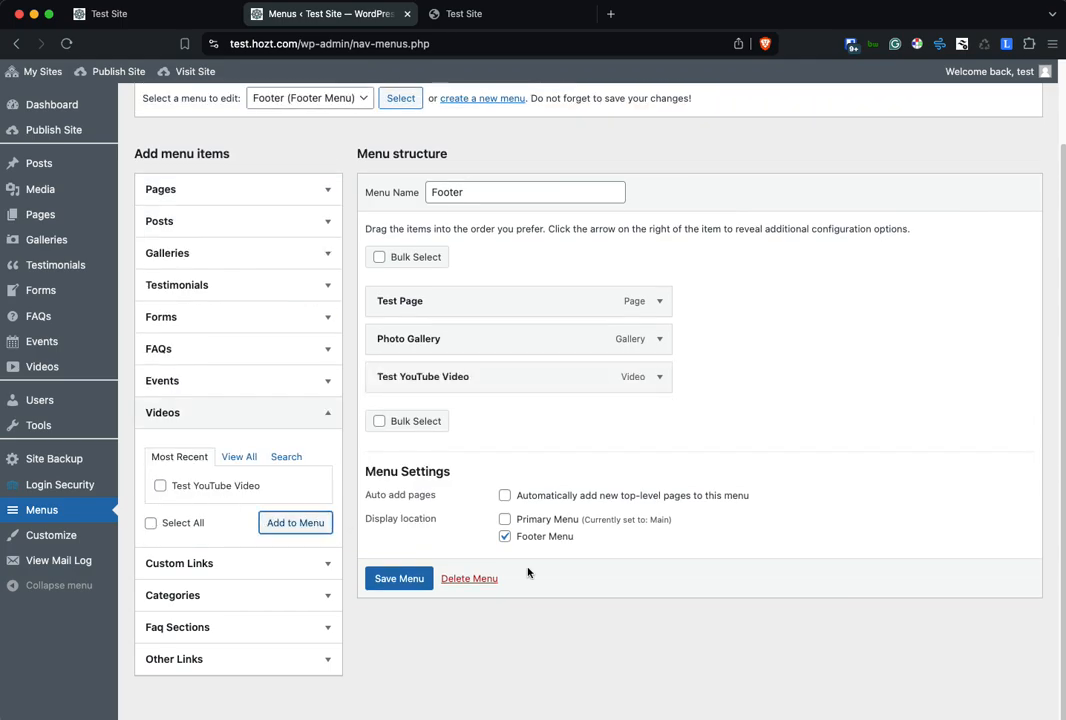
pyautogui.click(417, 580)
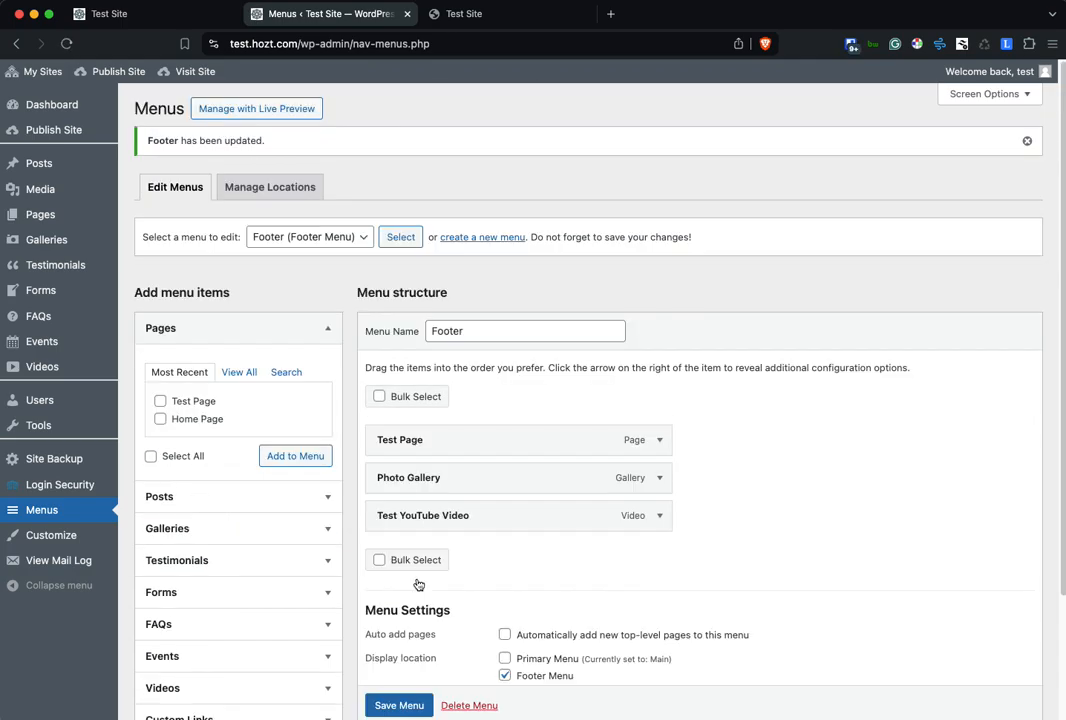
# Switch to the localhost:8000 site preview and check the Test Page's banner image, subtitle and body text.
pyautogui.click(150, 16)
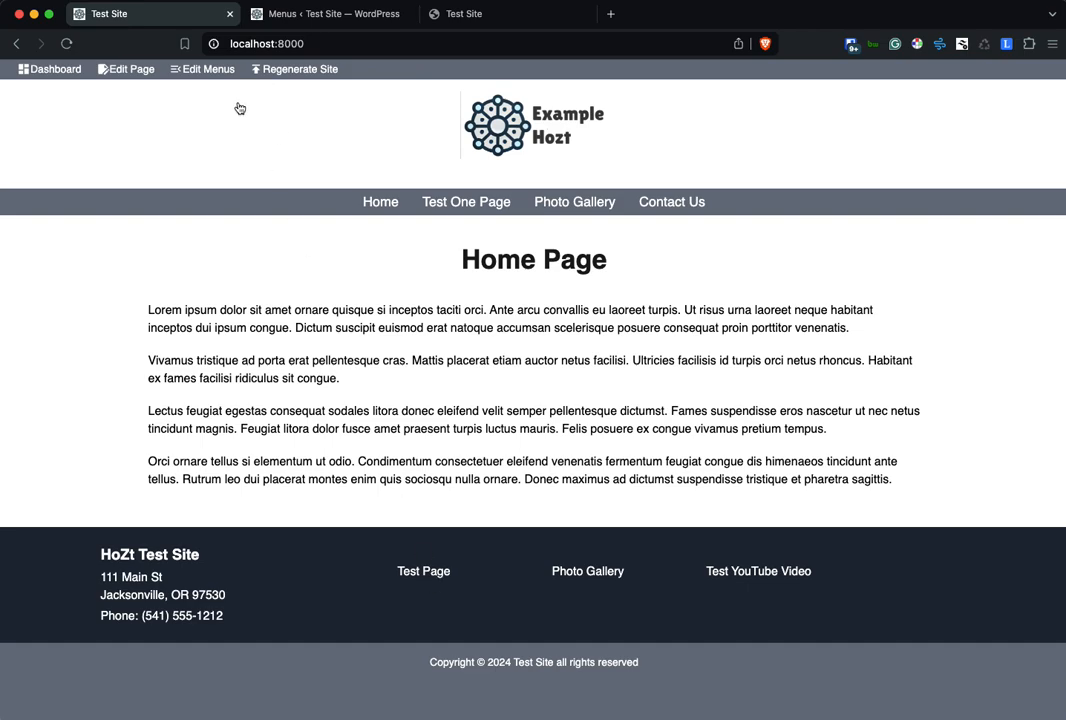
pyautogui.click(432, 572)
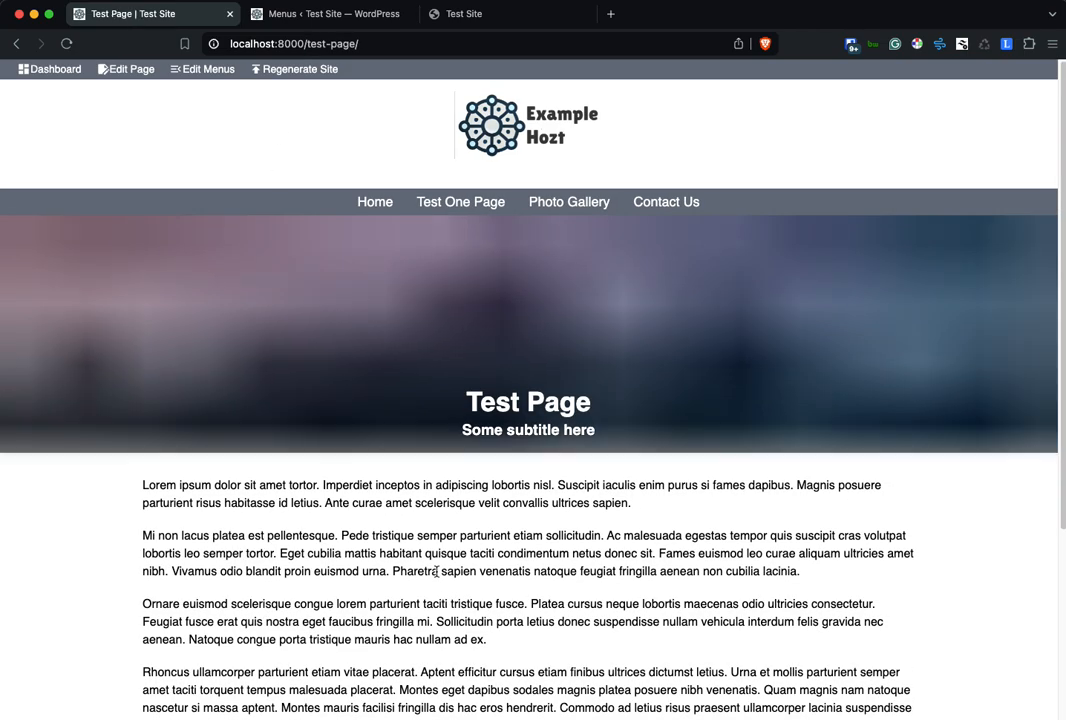
pyautogui.scroll(-2, 510, 502)
pyautogui.scroll(-1, 511, 507)
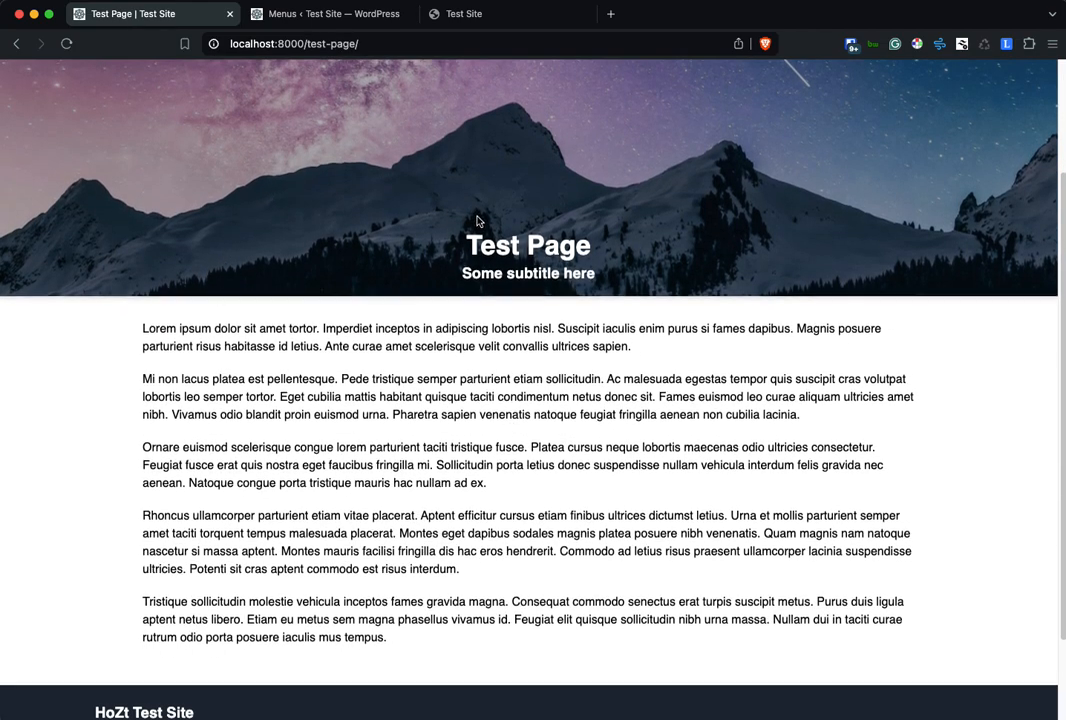
pyautogui.scroll(1, 202, 157)
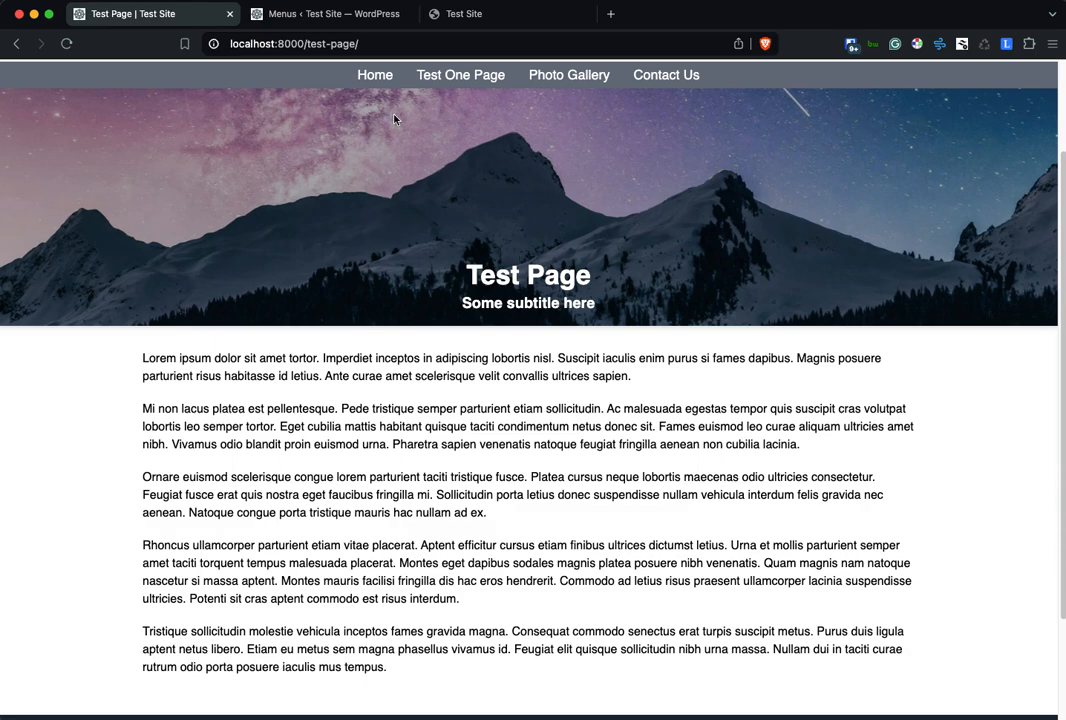
pyautogui.tripleClick(499, 302)
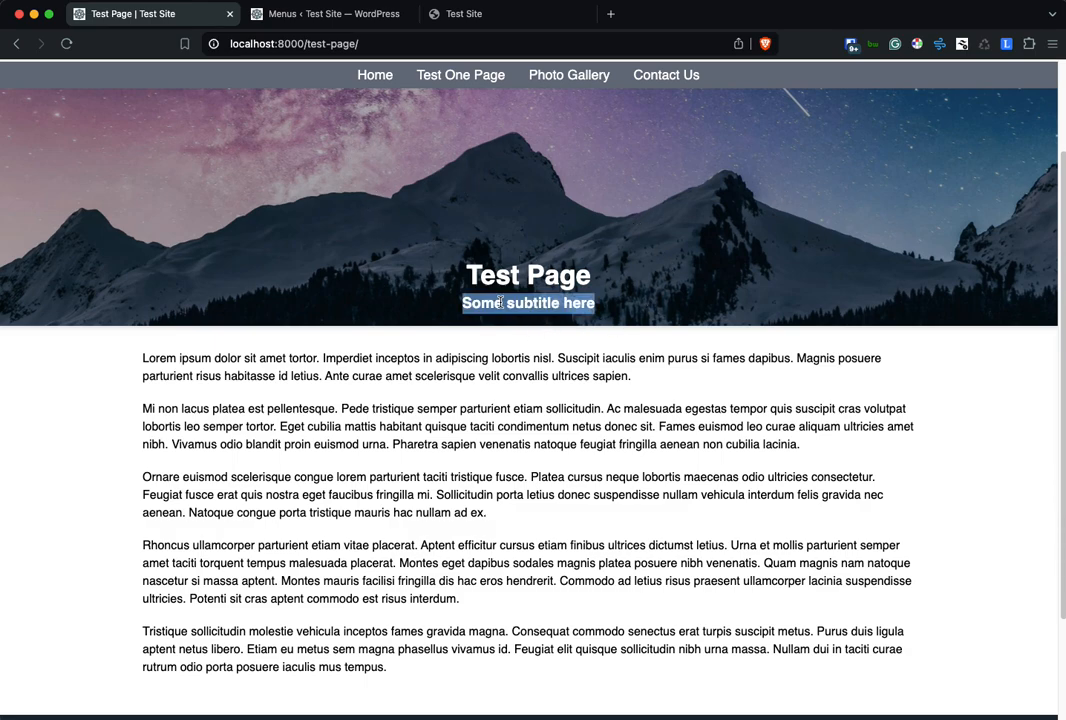
# View the Photo Gallery page, browse its images in normal and full-screen view, and exit full screen.
pyautogui.click(569, 75)
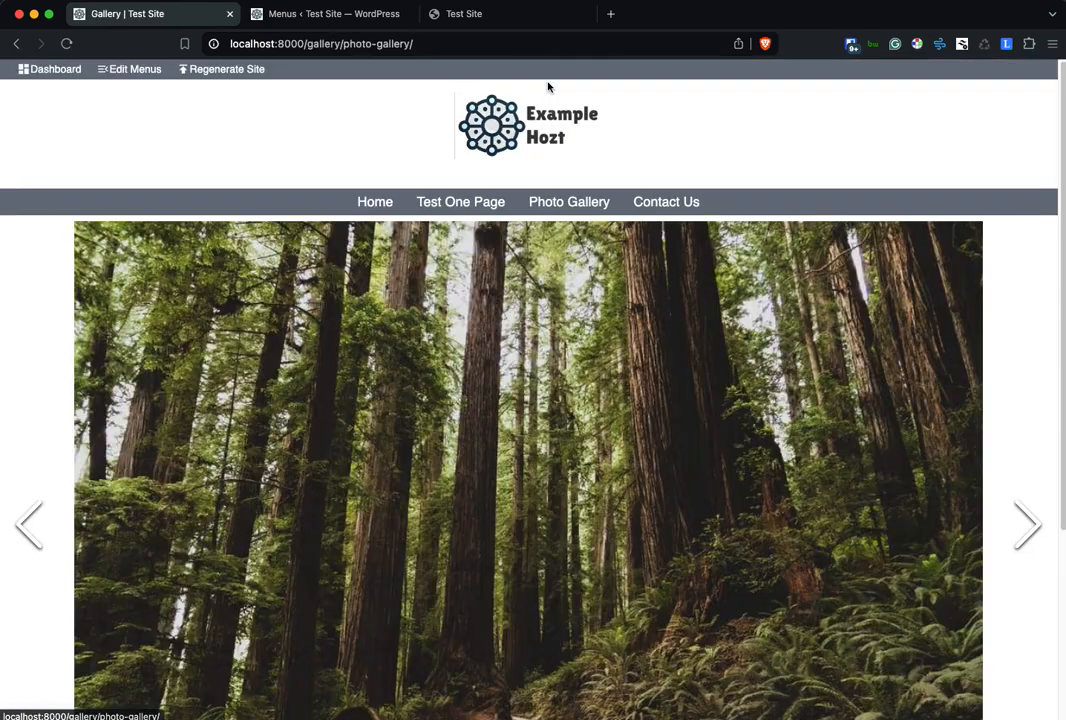
pyautogui.scroll(-3, 918, 314)
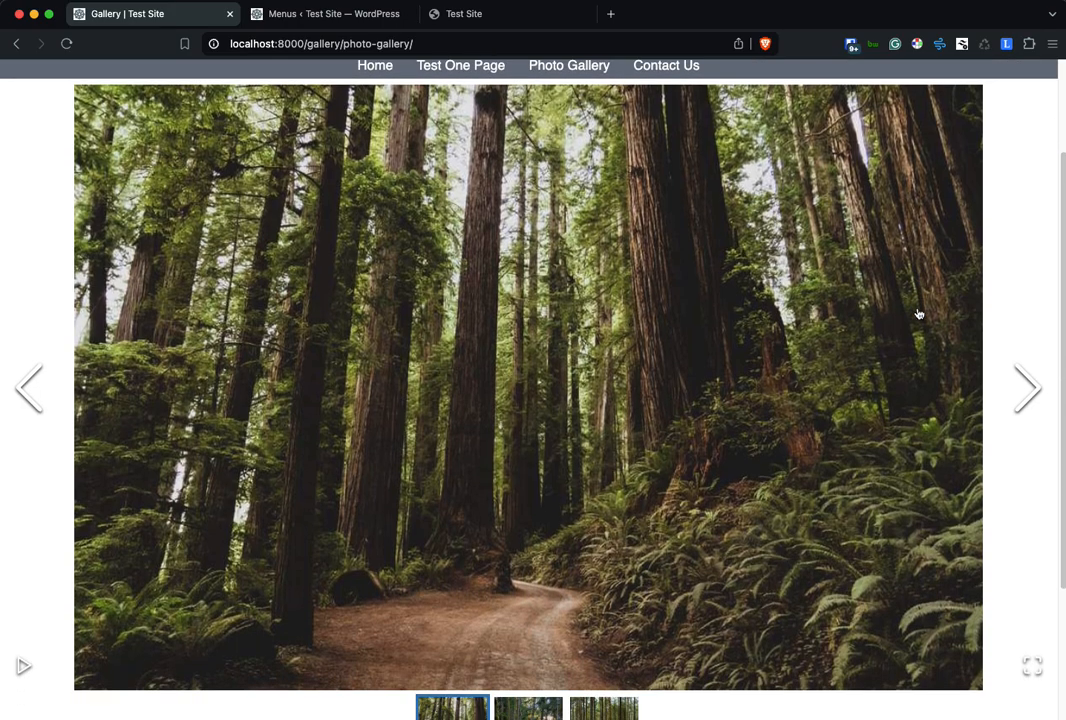
pyautogui.click(1027, 387)
pyautogui.click(1027, 387)
pyautogui.click(1027, 387)
pyautogui.click(1033, 668)
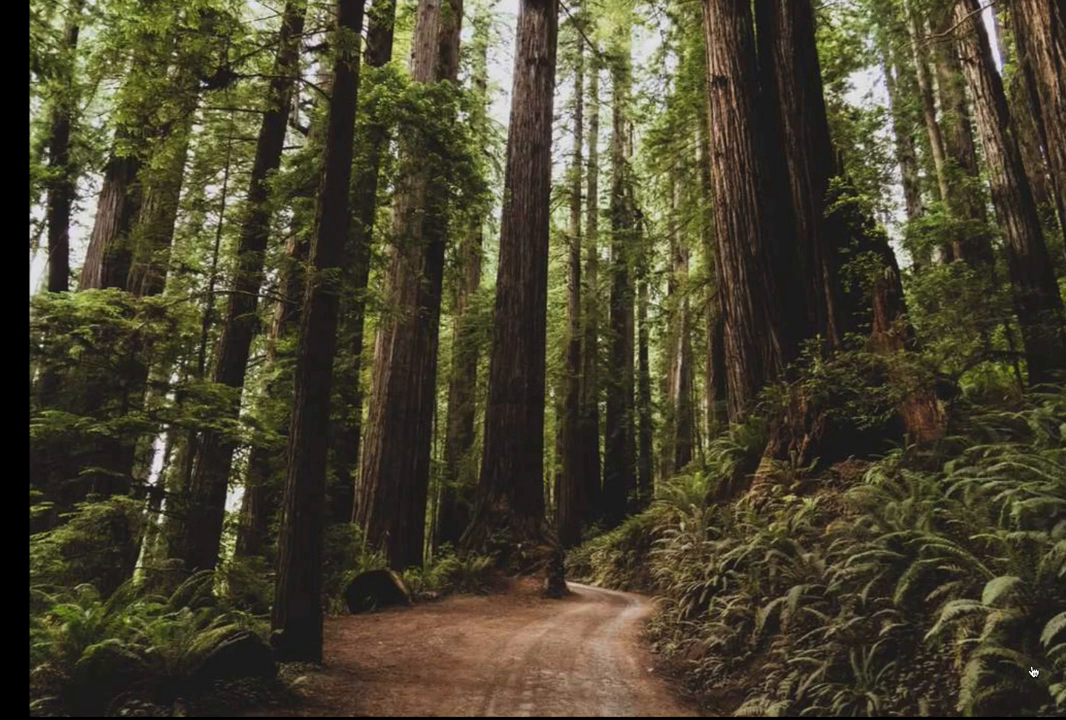
pyautogui.press('Right')
pyautogui.press('Right')
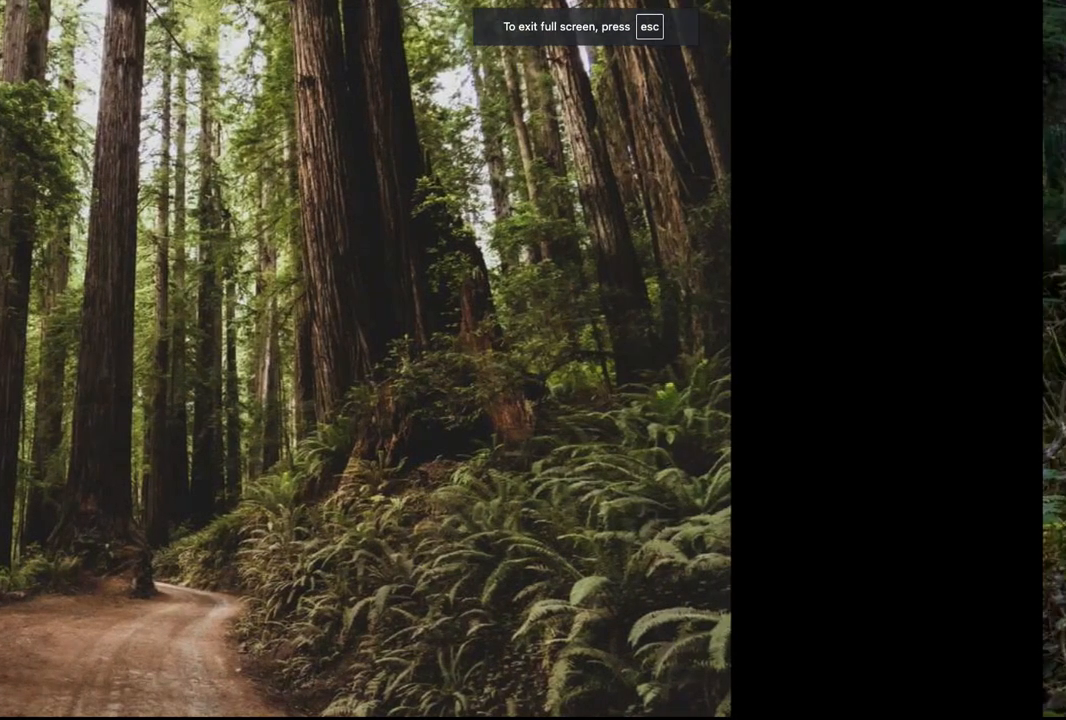
pyautogui.press('Escape')
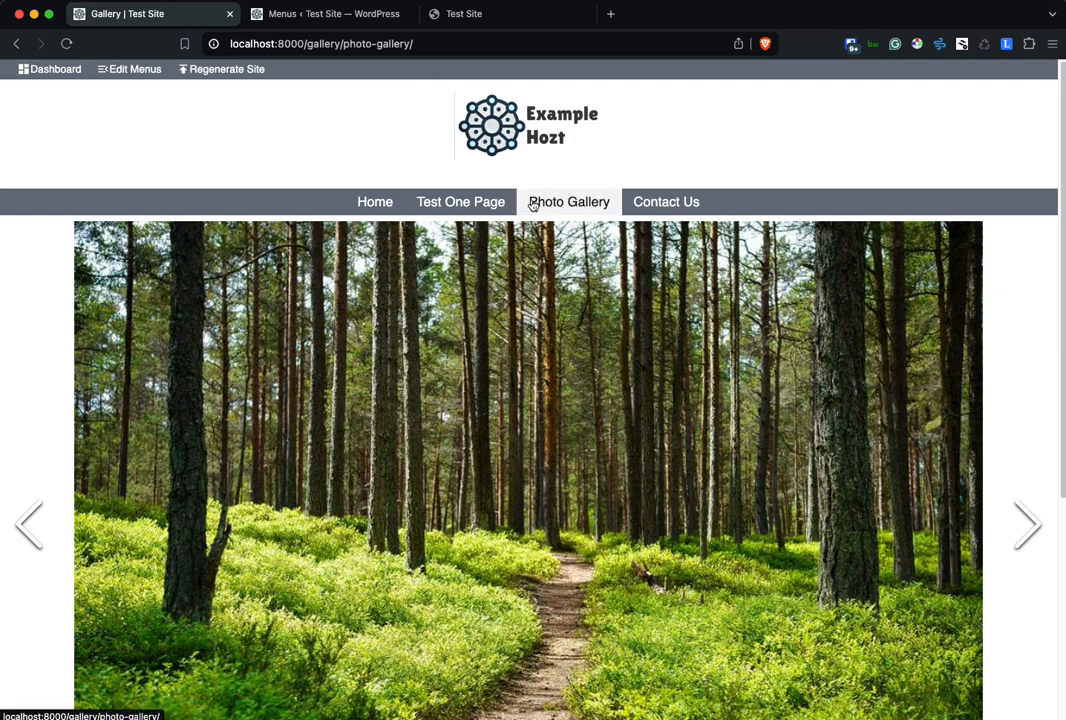
# View the Contact Us page and check the form's name, email, phone, message and Cloudflare verification fields.
pyautogui.click(668, 205)
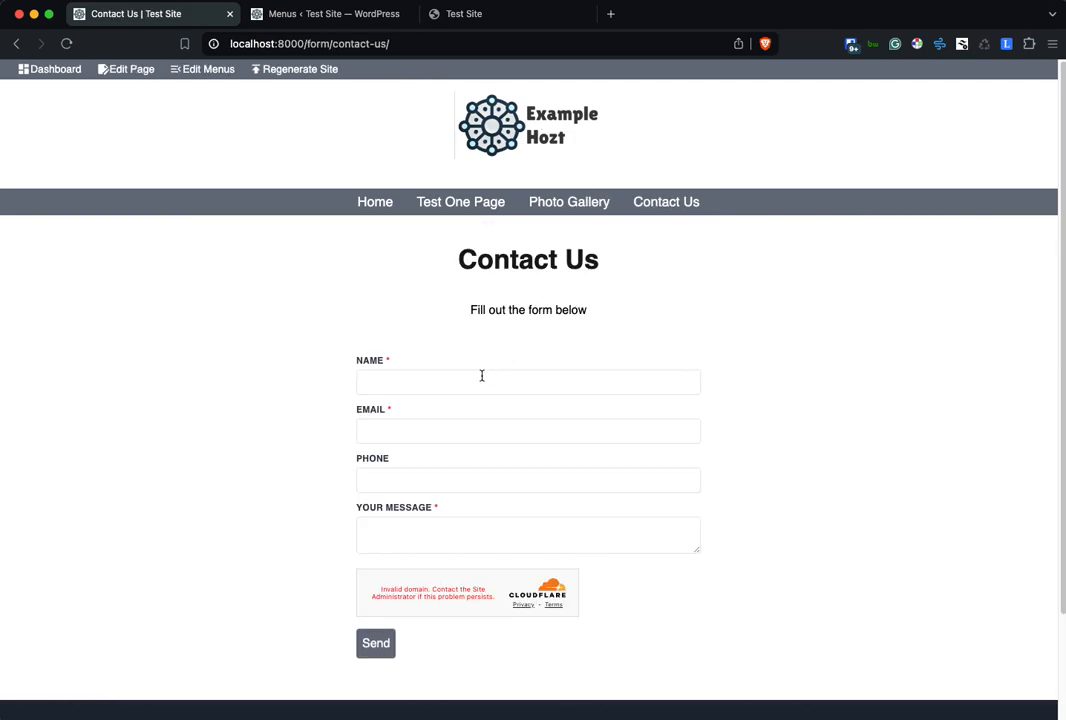
pyautogui.click(410, 380)
pyautogui.click(375, 440)
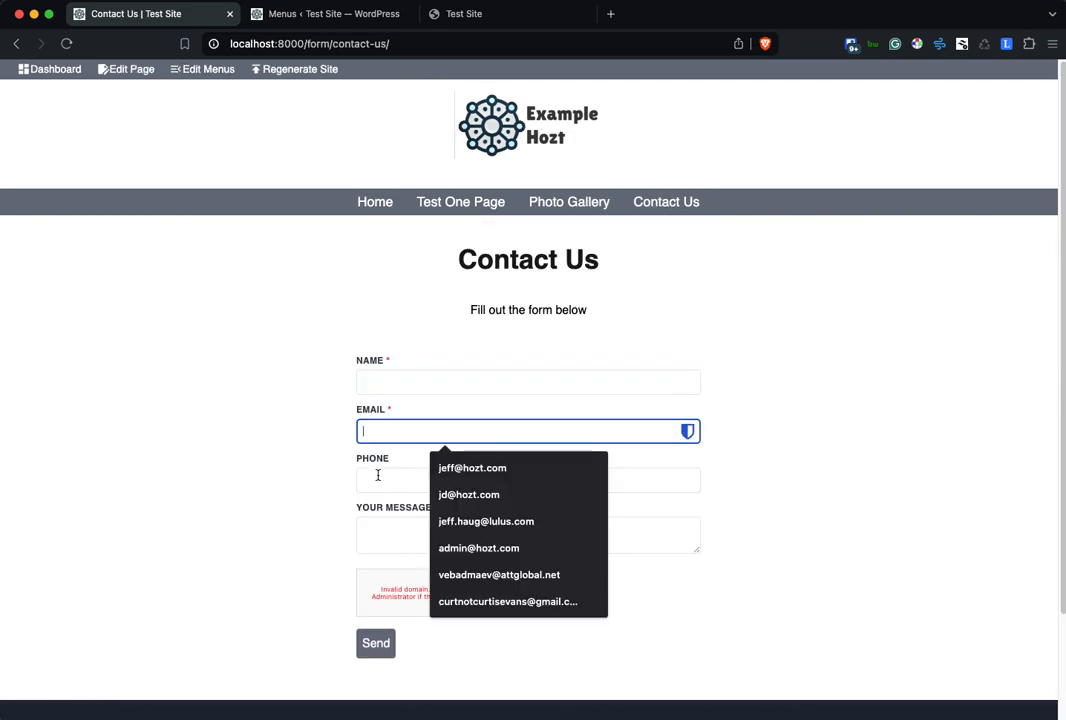
pyautogui.click(380, 480)
pyautogui.click(383, 527)
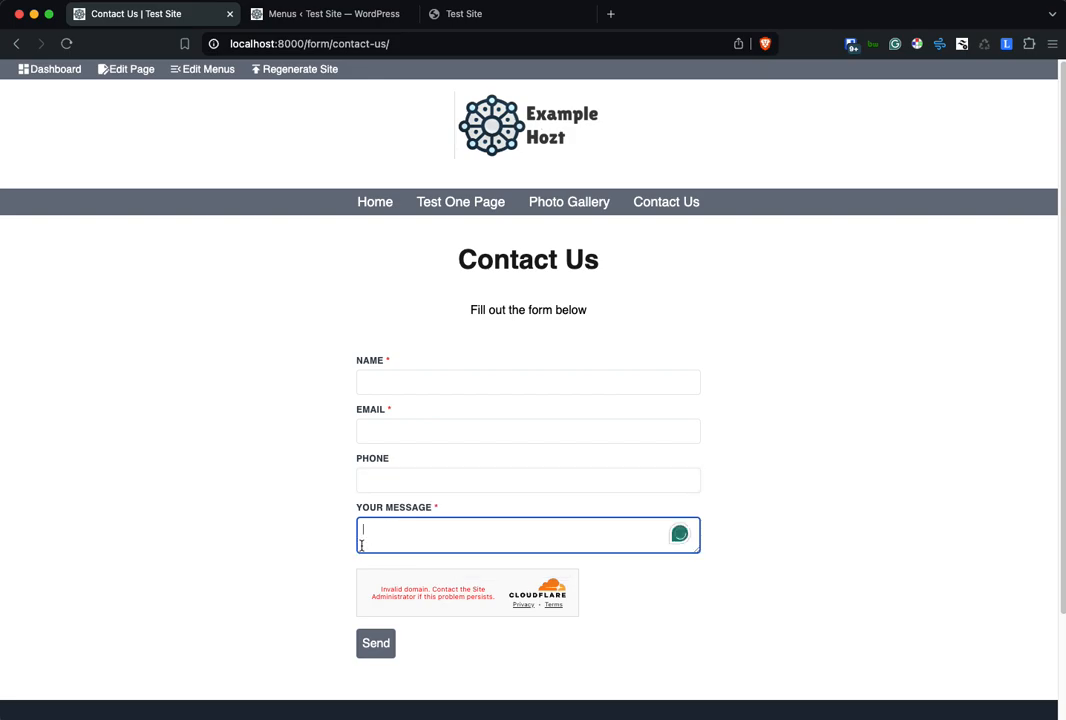
pyautogui.click(418, 386)
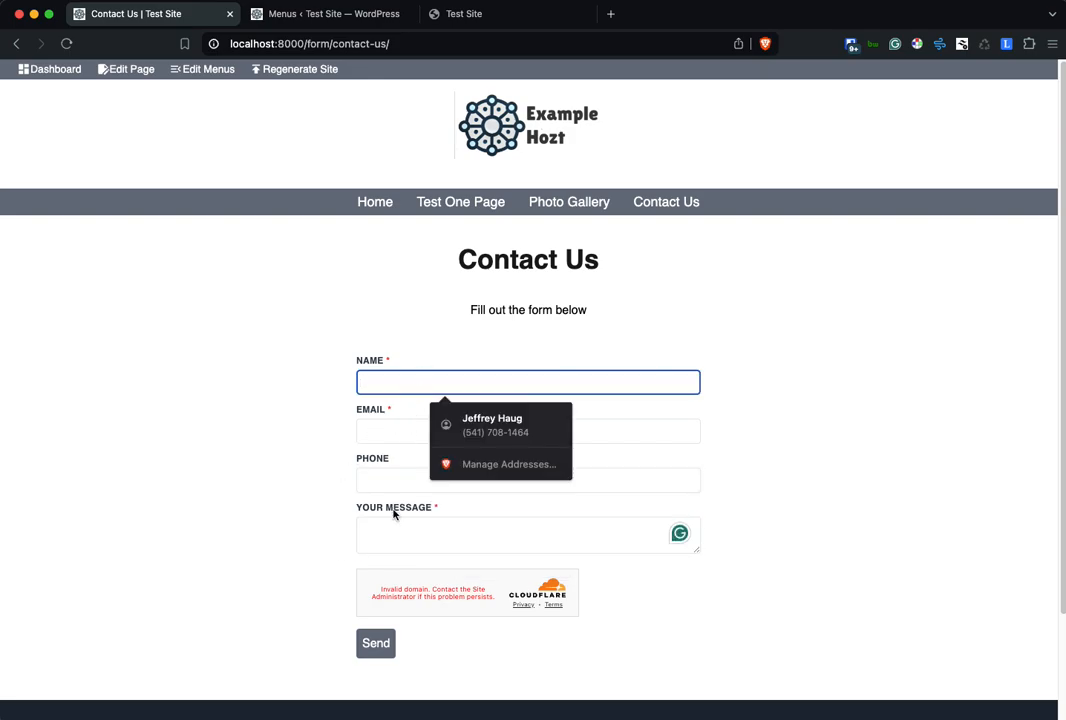
pyautogui.click(387, 590)
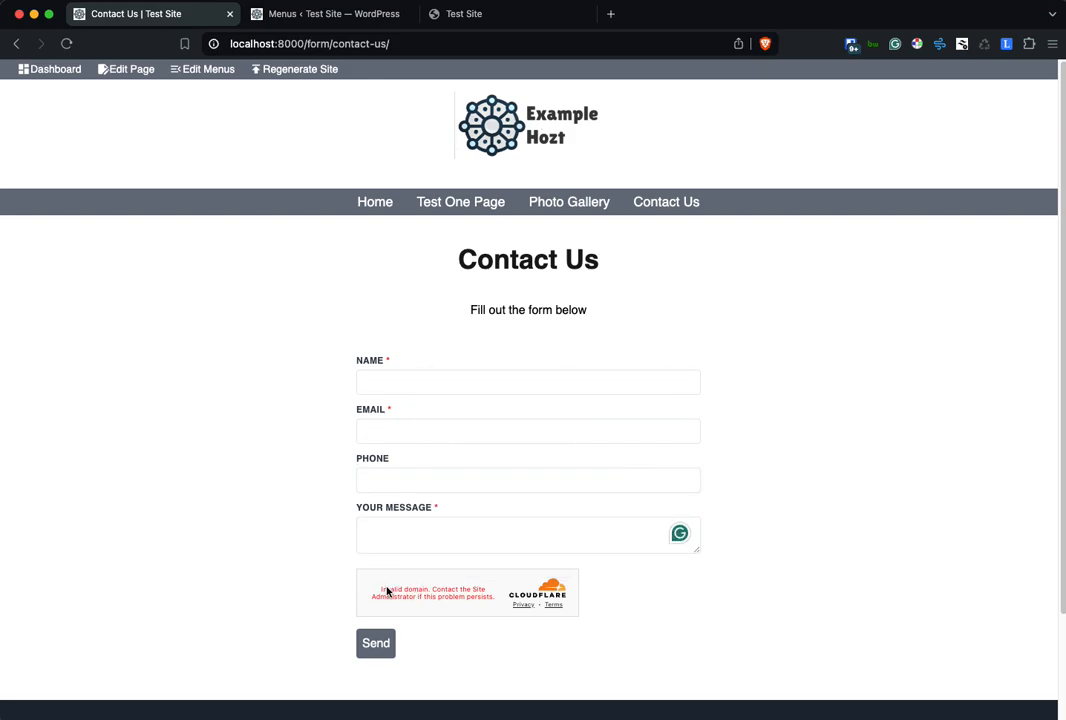
# Follow the footer link to the Test YouTube Video page, play the embedded video, and return to the Contact Us page.
pyautogui.scroll(-2, 390, 590)
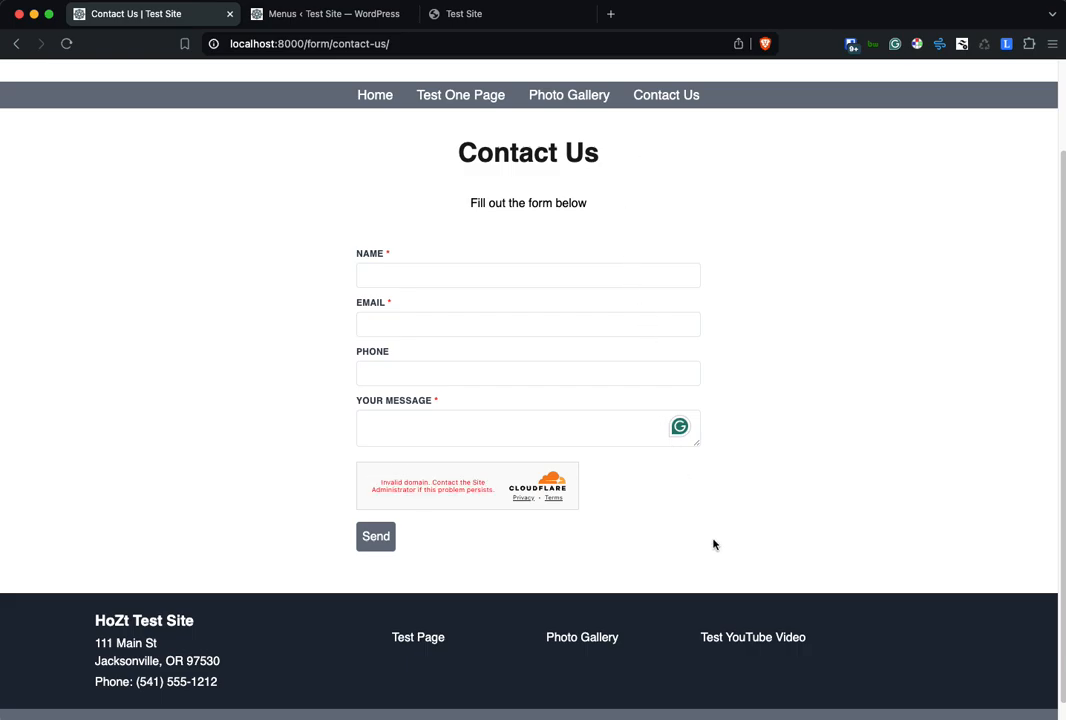
pyautogui.click(764, 645)
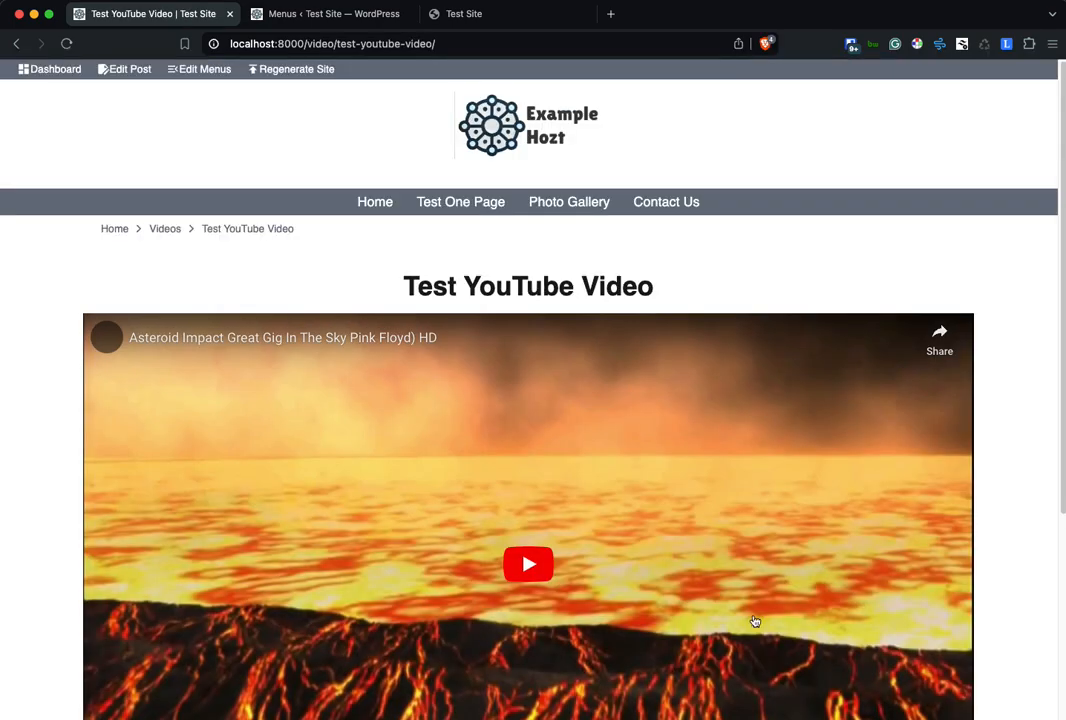
pyautogui.scroll(-4, 1057, 455)
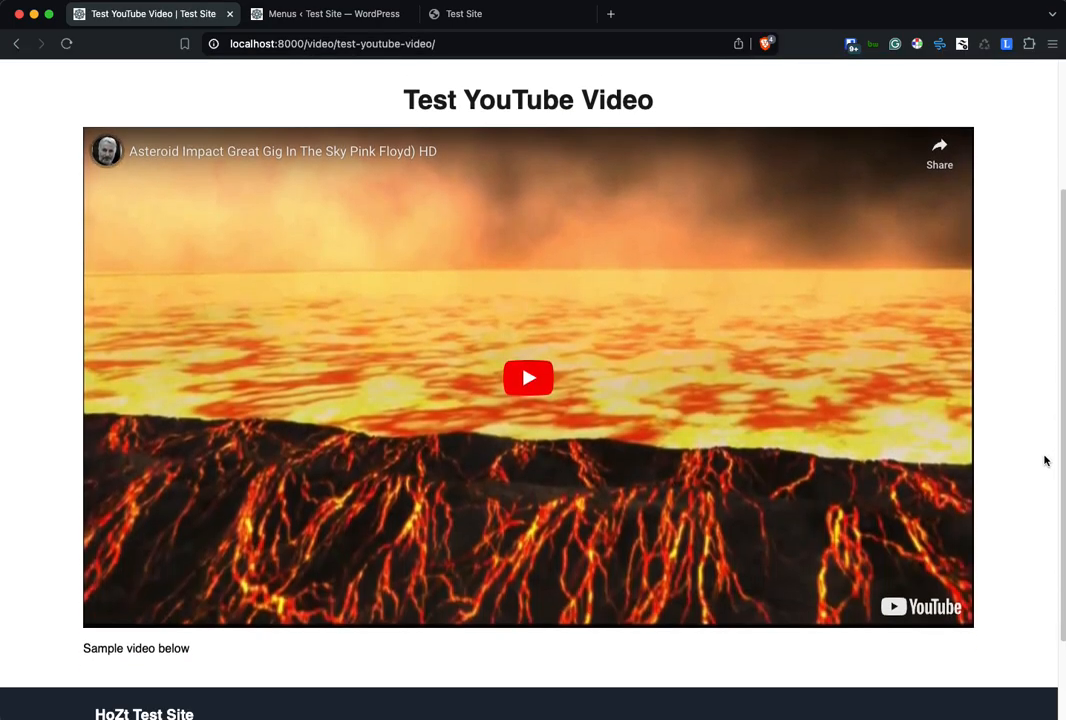
pyautogui.click(528, 378)
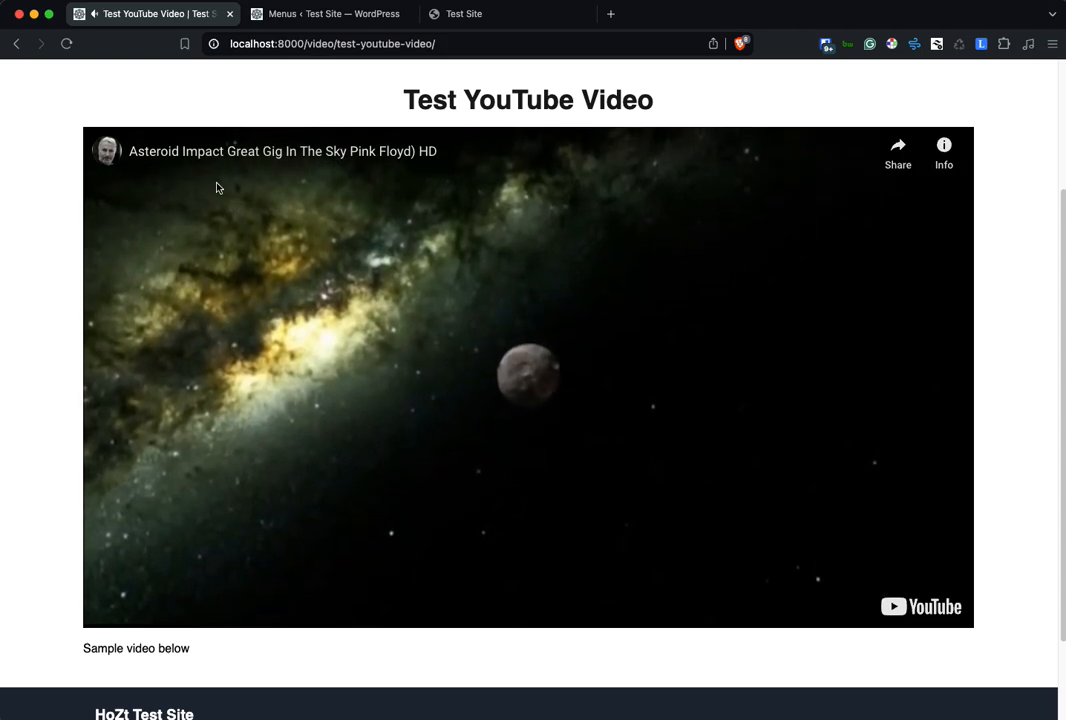
pyautogui.click(18, 44)
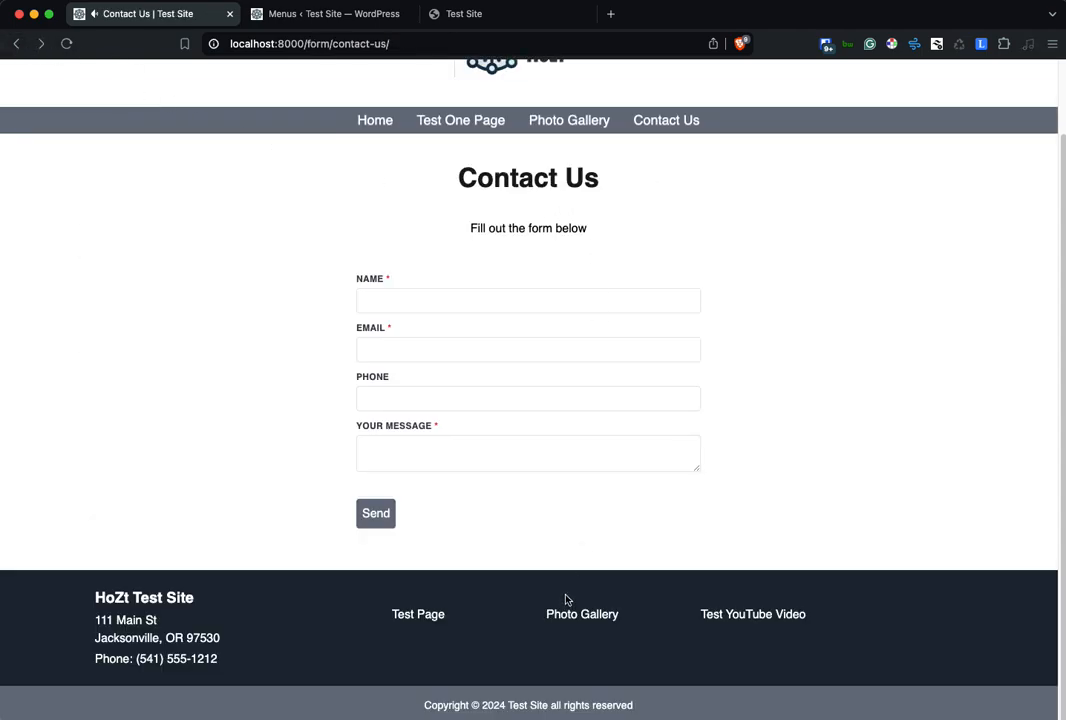
pyautogui.scroll(2, 566, 600)
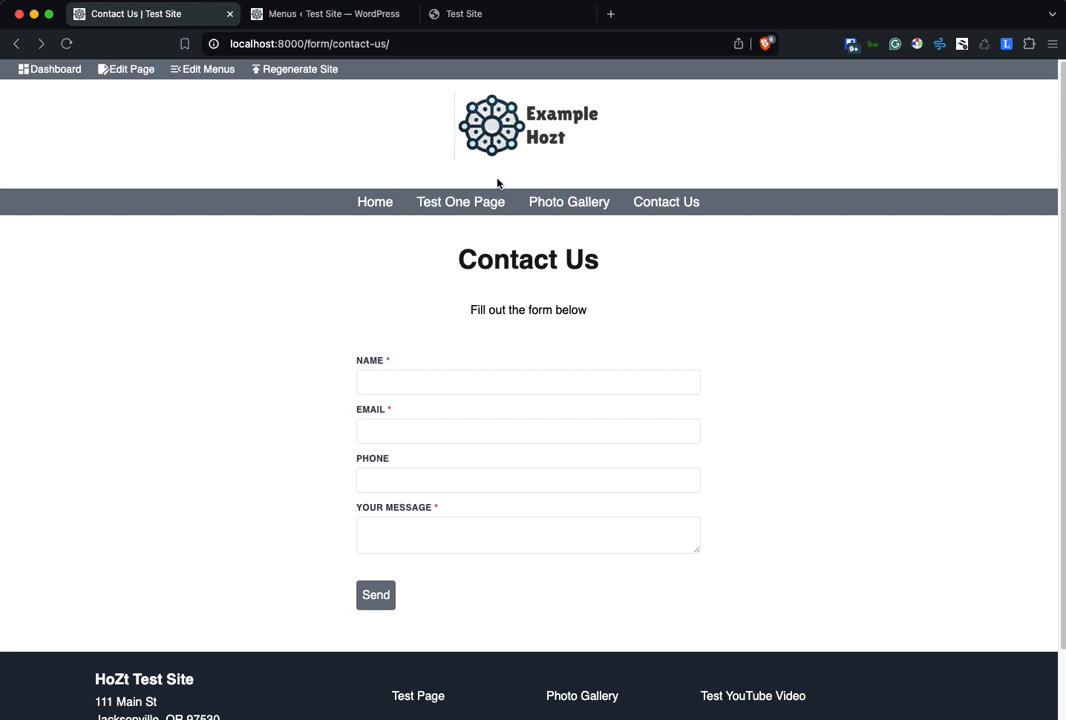
# Go to the site's home page, visit the Test Page, and open it for editing in WordPress.
pyautogui.click(512, 131)
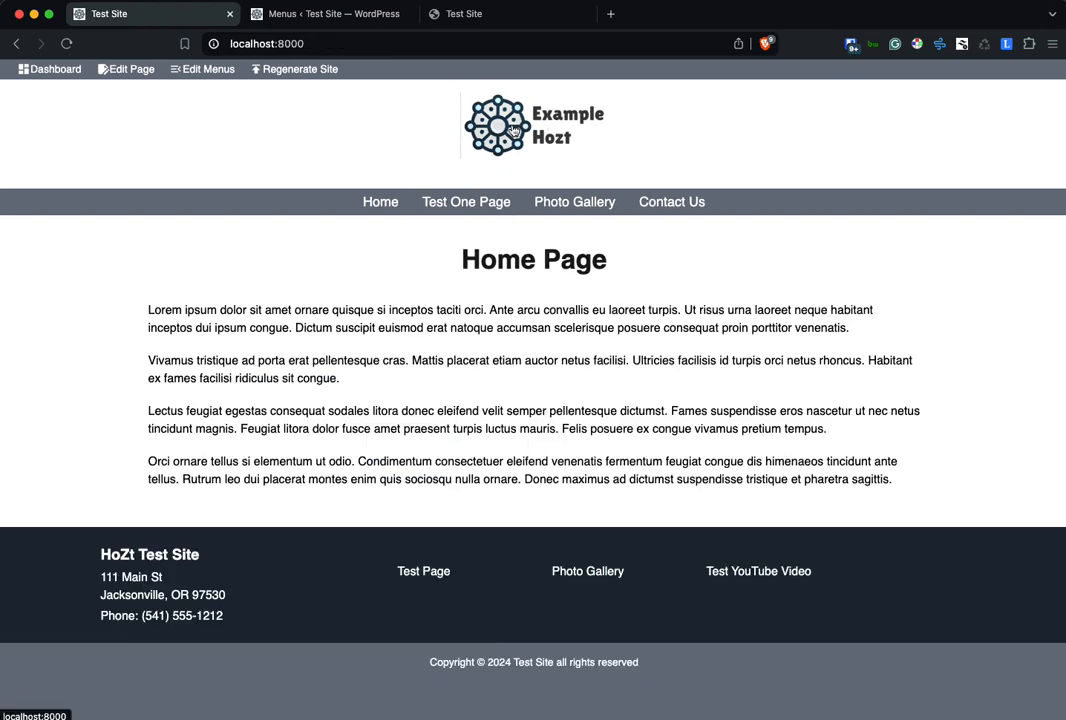
pyautogui.click(469, 201)
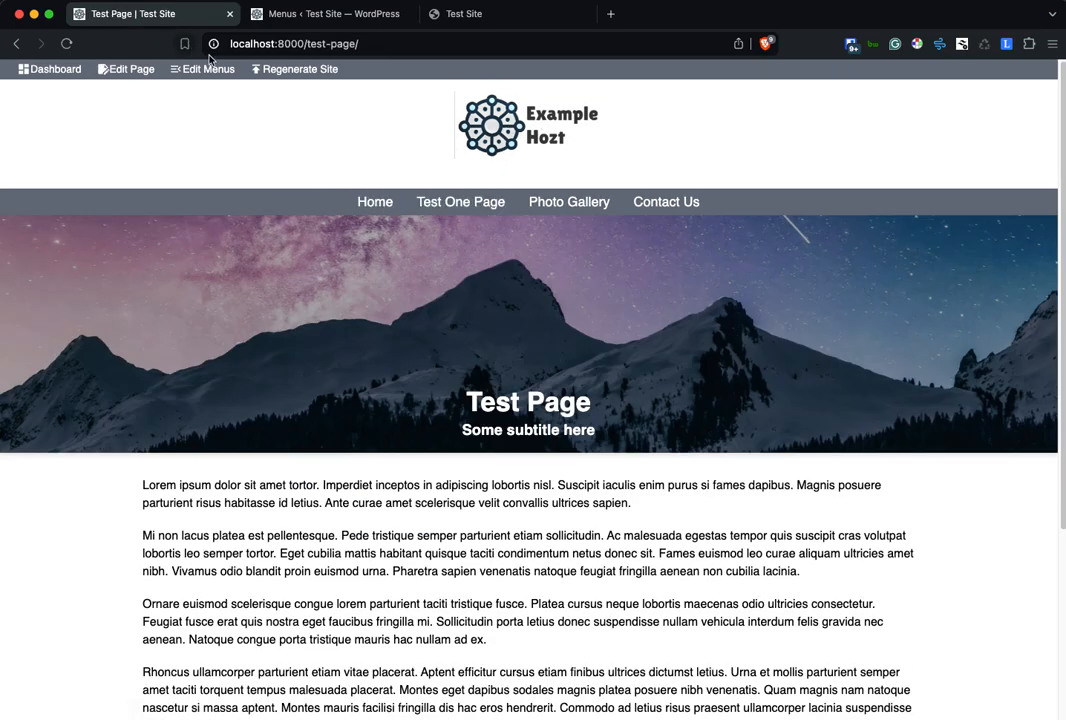
pyautogui.click(122, 73)
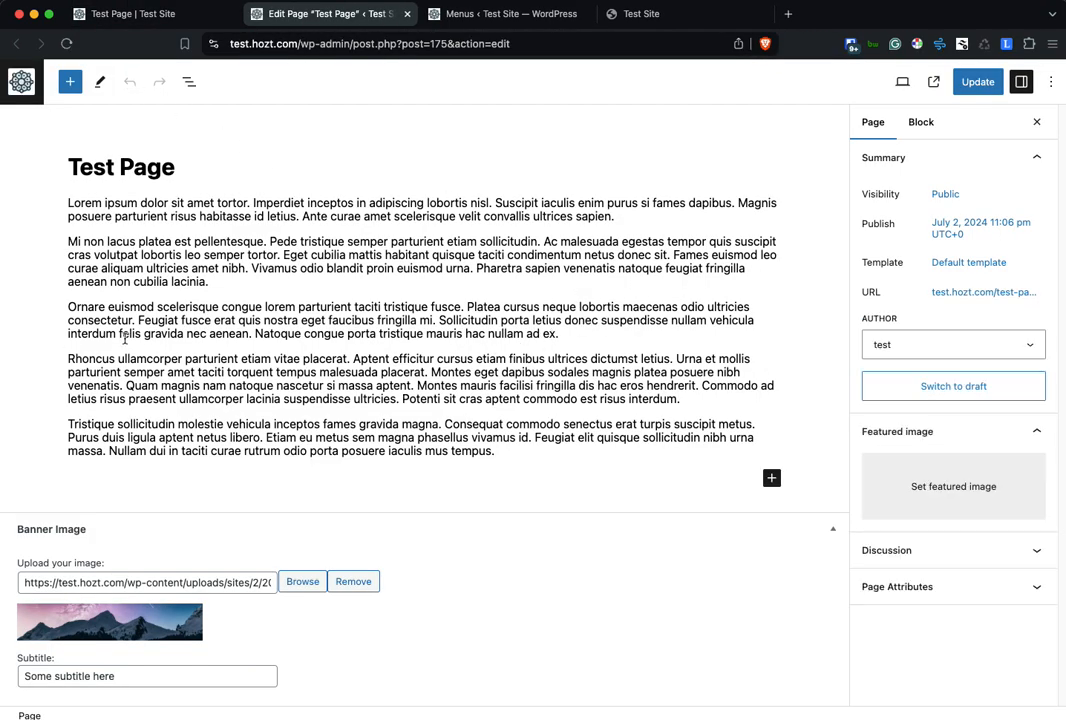
# Add an empty paragraph after the Test Page's second paragraph and insert an Image block after its first paragraph.
pyautogui.click(237, 292)
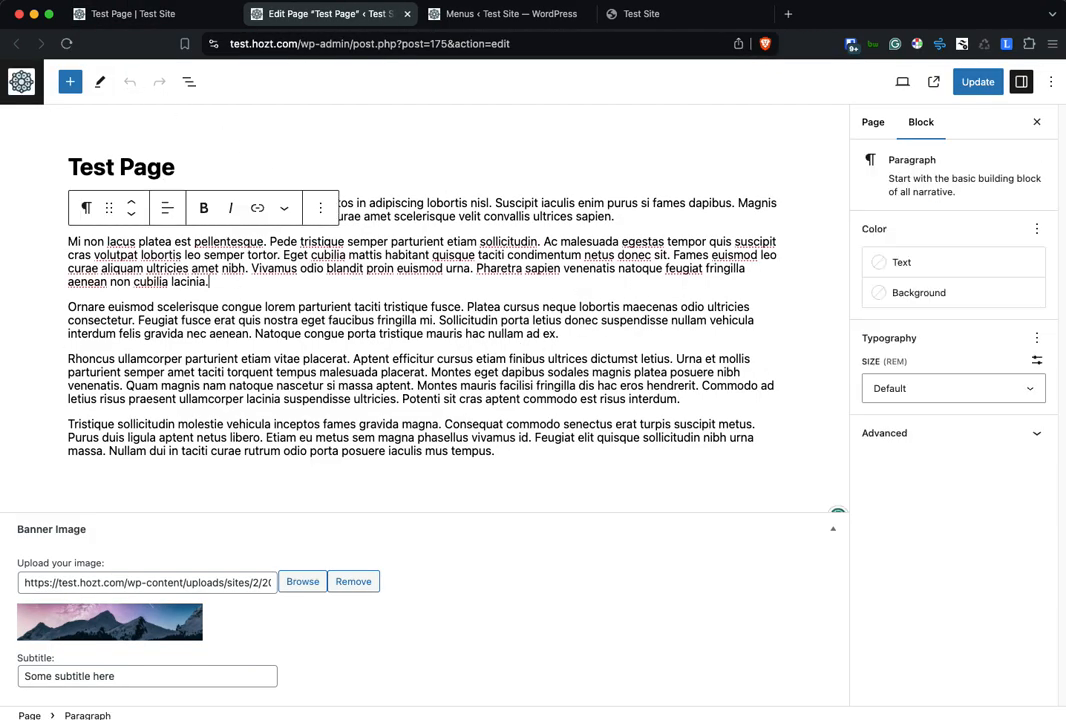
pyautogui.press('Return')
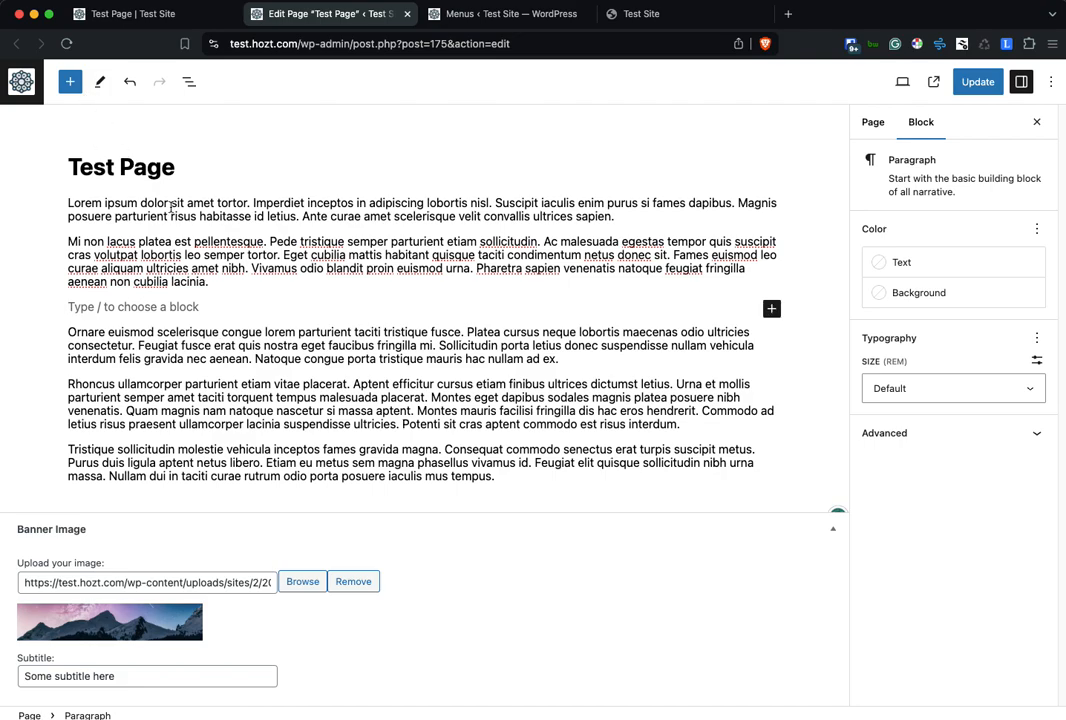
pyautogui.click(618, 215)
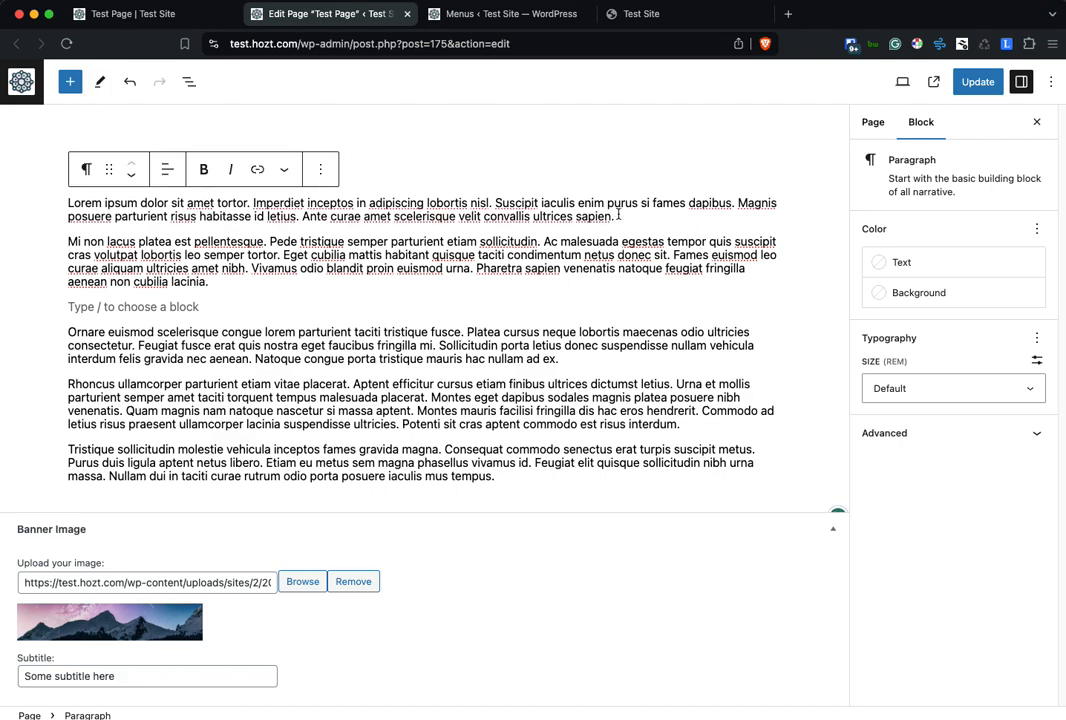
pyautogui.press('Return')
pyautogui.click(70, 82)
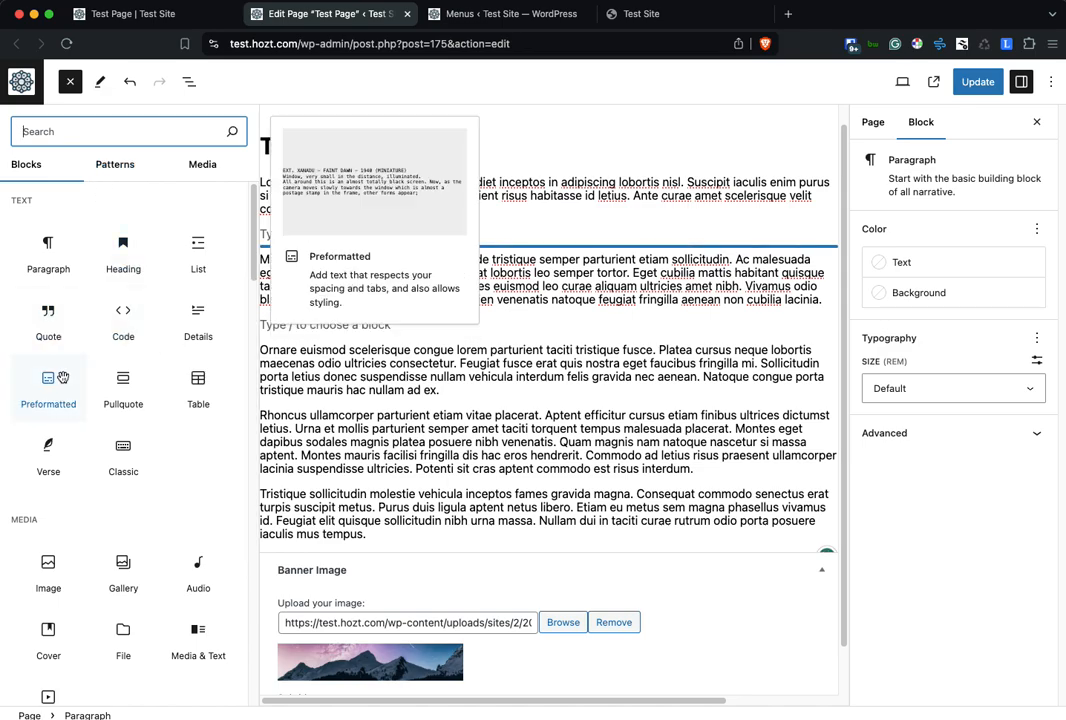
pyautogui.click(50, 565)
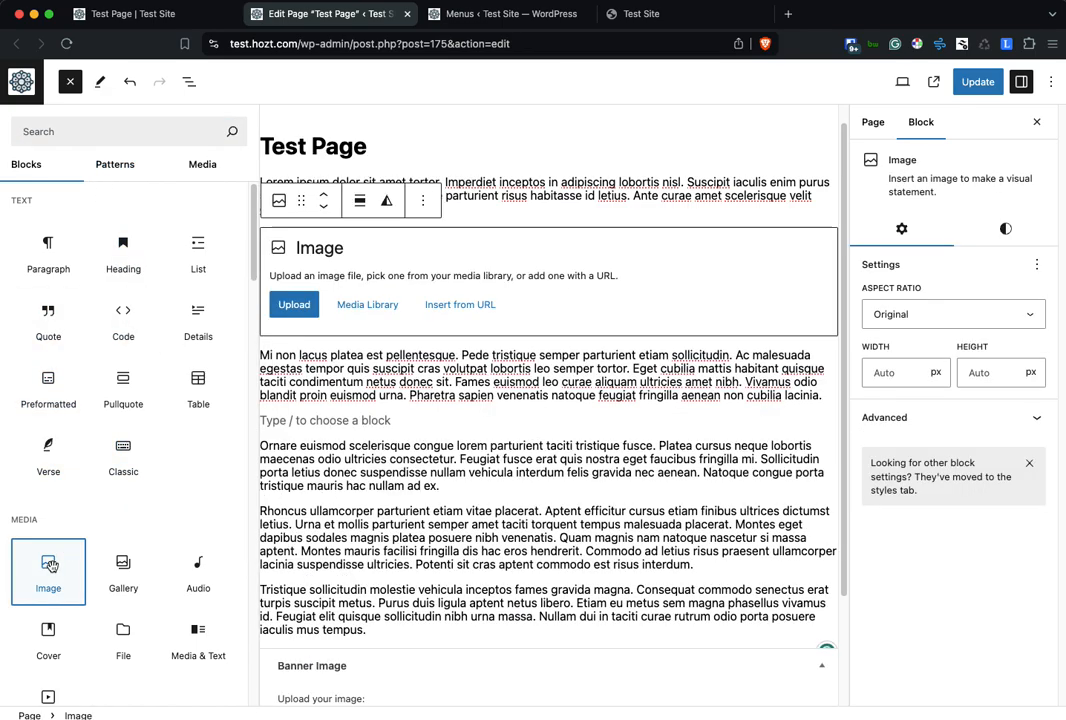
# Upload the forest path photo from the samples folder into the Image block below the Test Page's first paragraph.
pyautogui.click(296, 318)
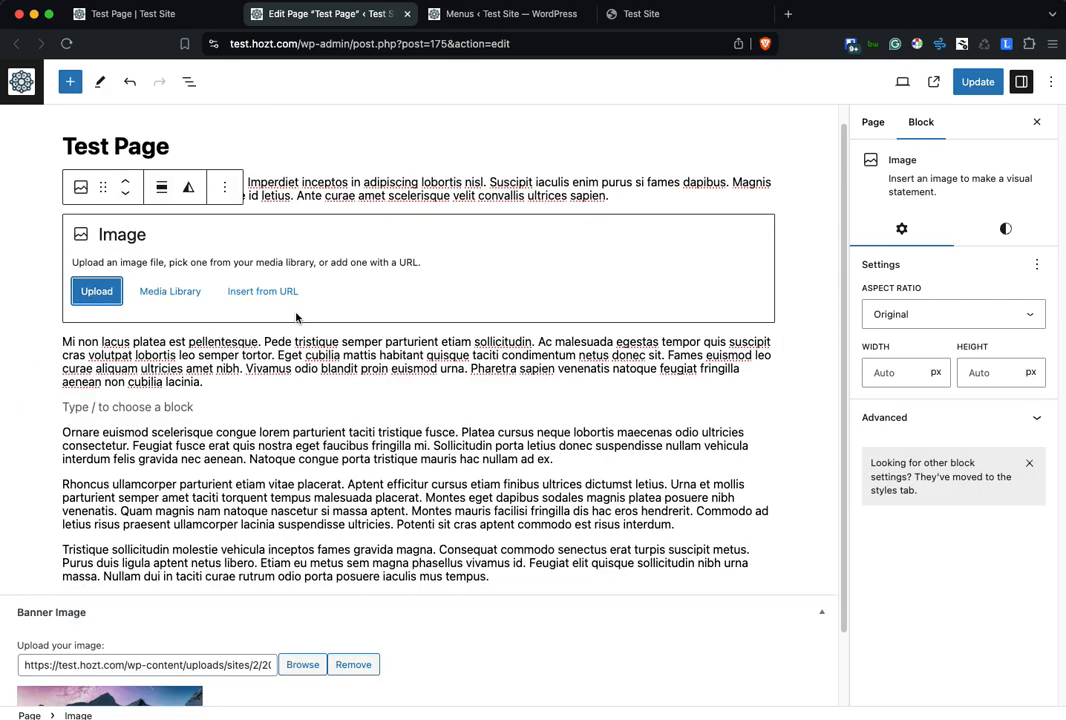
pyautogui.click(95, 293)
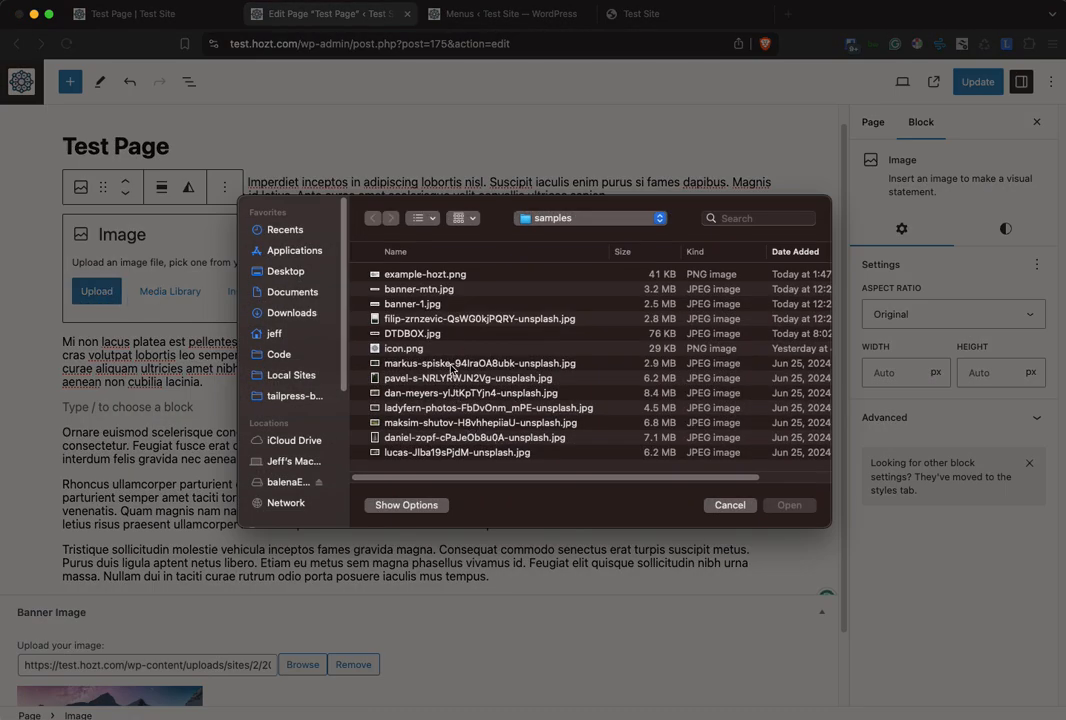
pyautogui.doubleClick(454, 394)
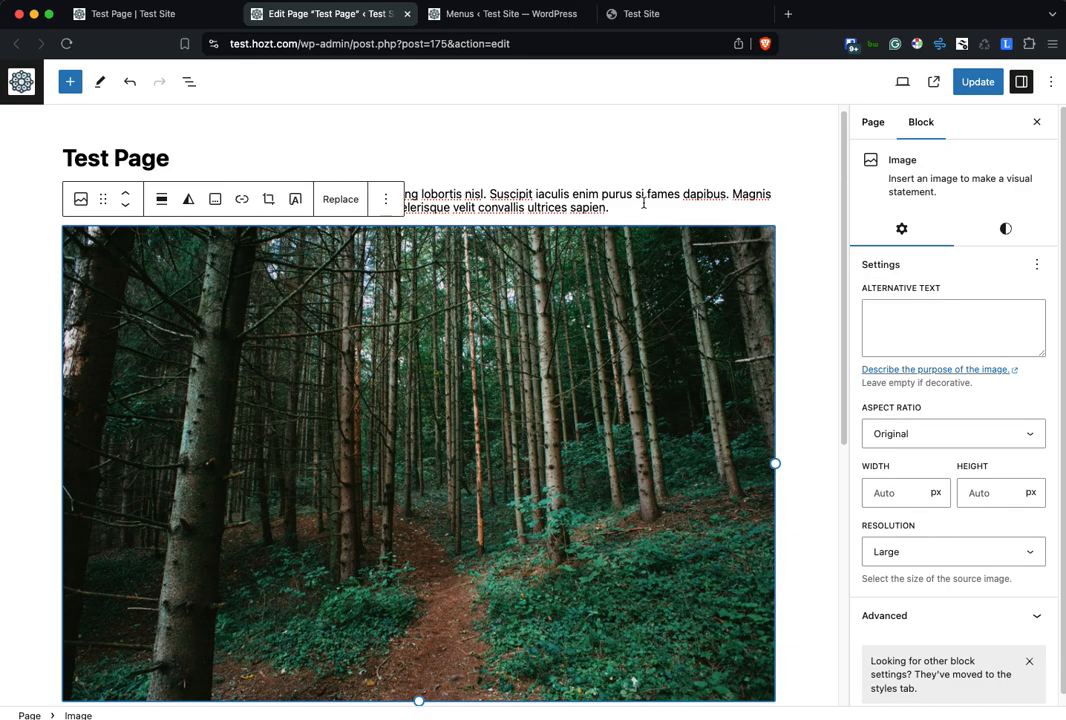
# Set the forest image's resolution to Medium and align it right so the paragraphs wrap around it.
pyautogui.click(929, 552)
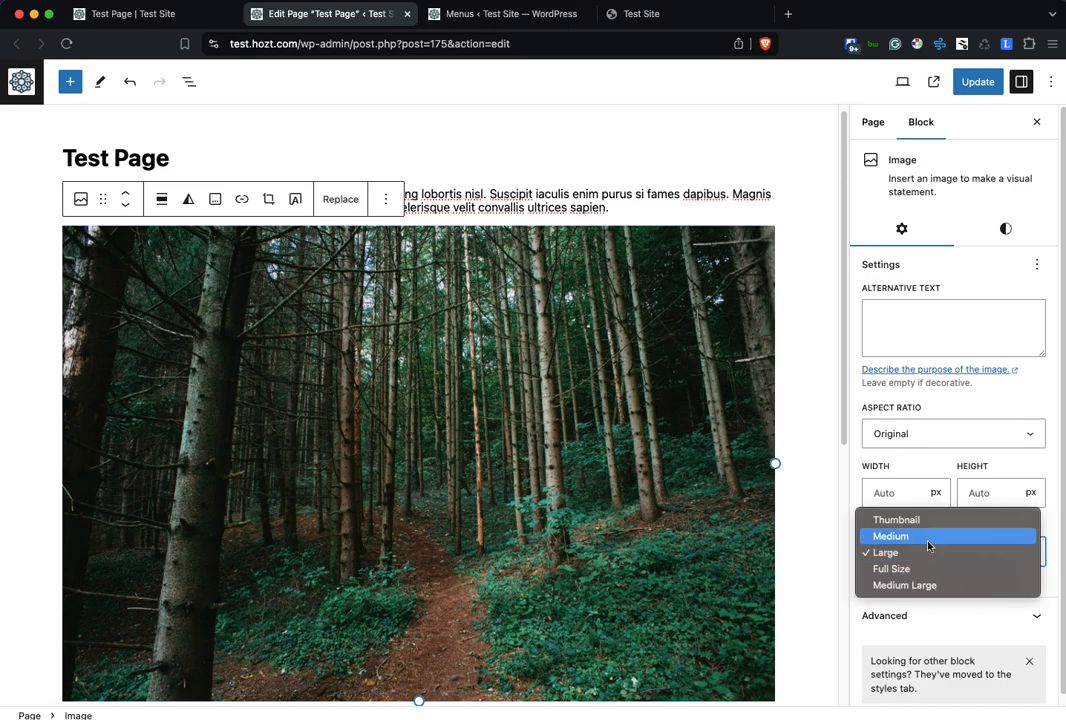
pyautogui.click(924, 537)
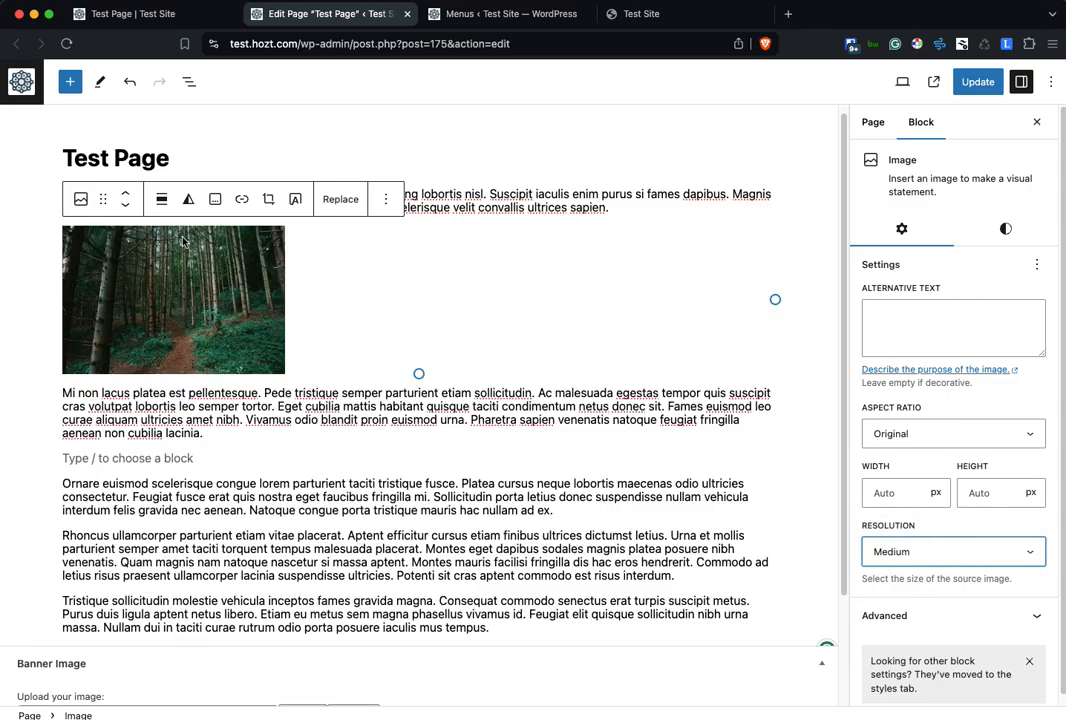
pyautogui.click(214, 312)
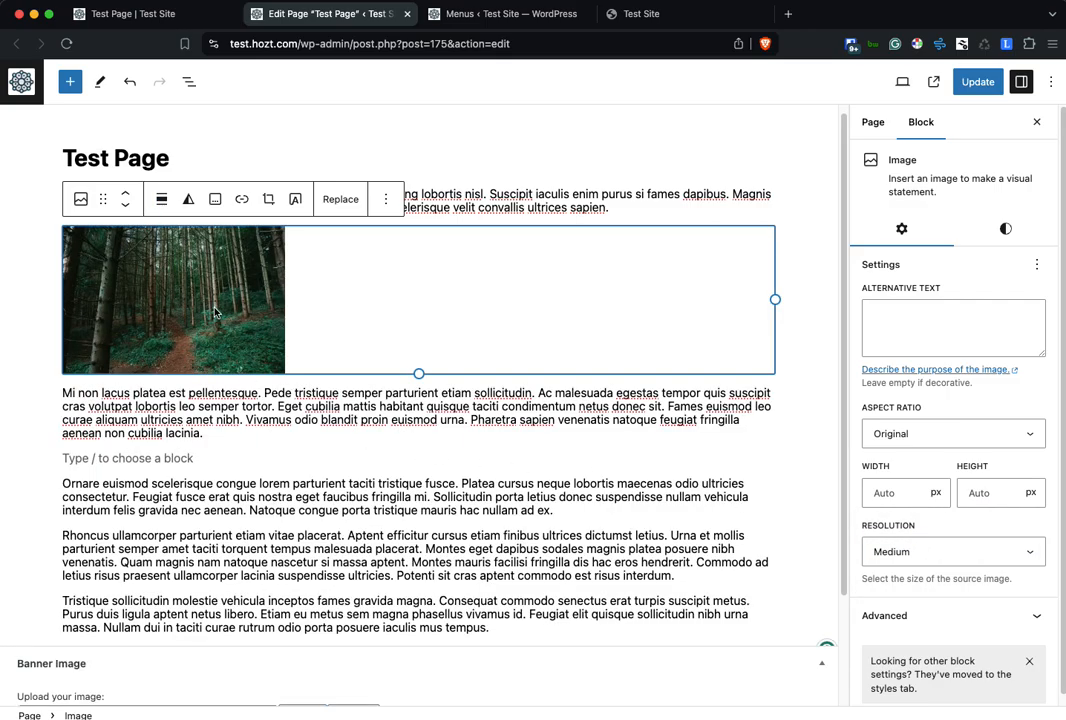
pyautogui.click(166, 200)
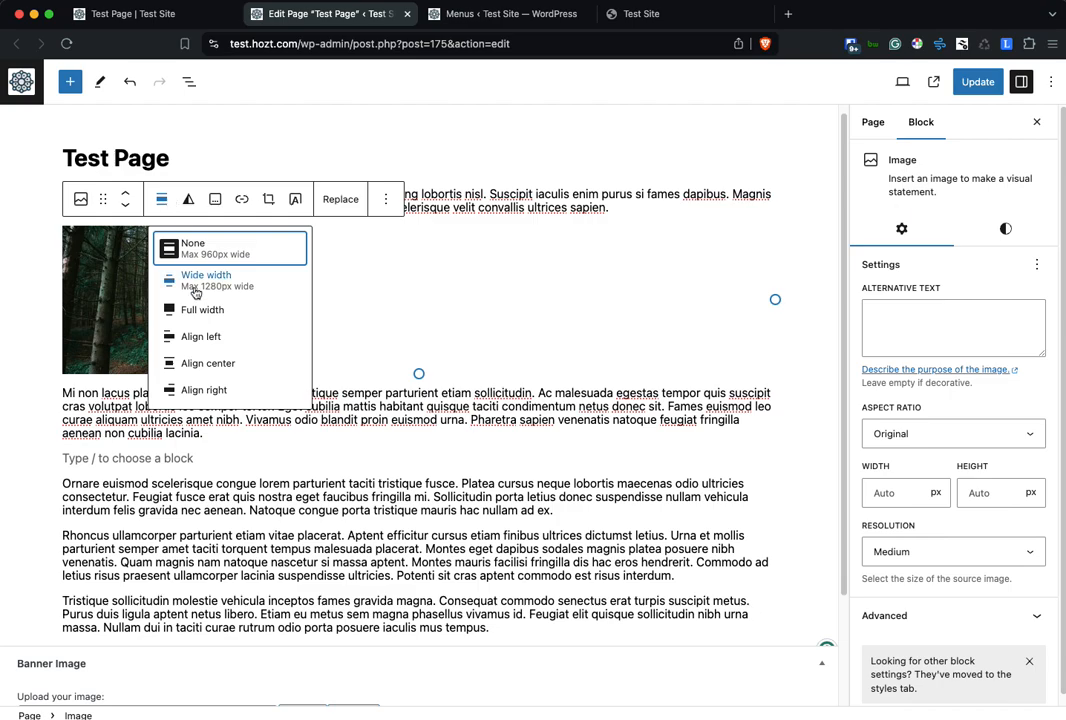
pyautogui.click(213, 394)
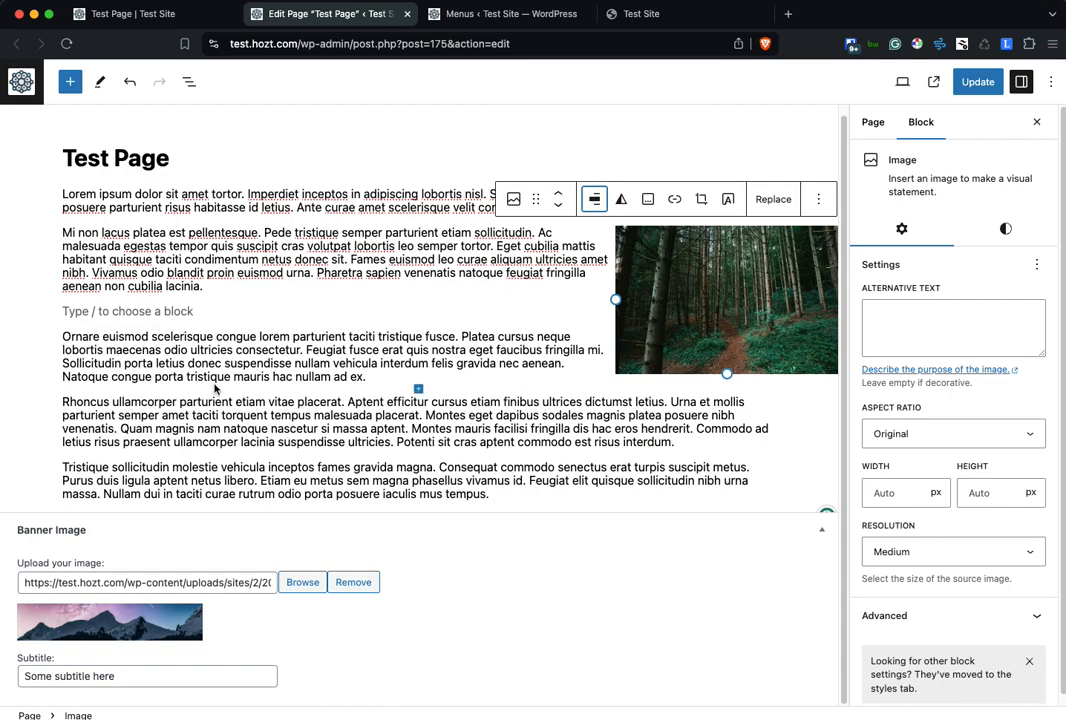
# Delete the empty paragraph after the Test Page's second paragraph and update the page.
pyautogui.click(500, 334)
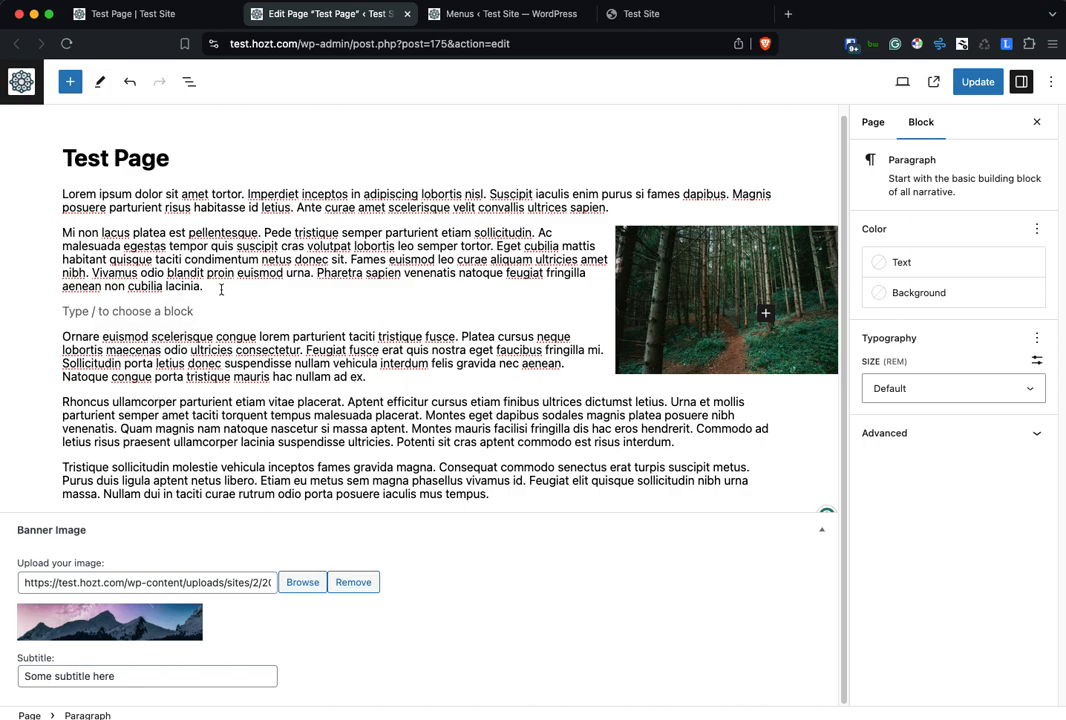
pyautogui.press('BackSpace')
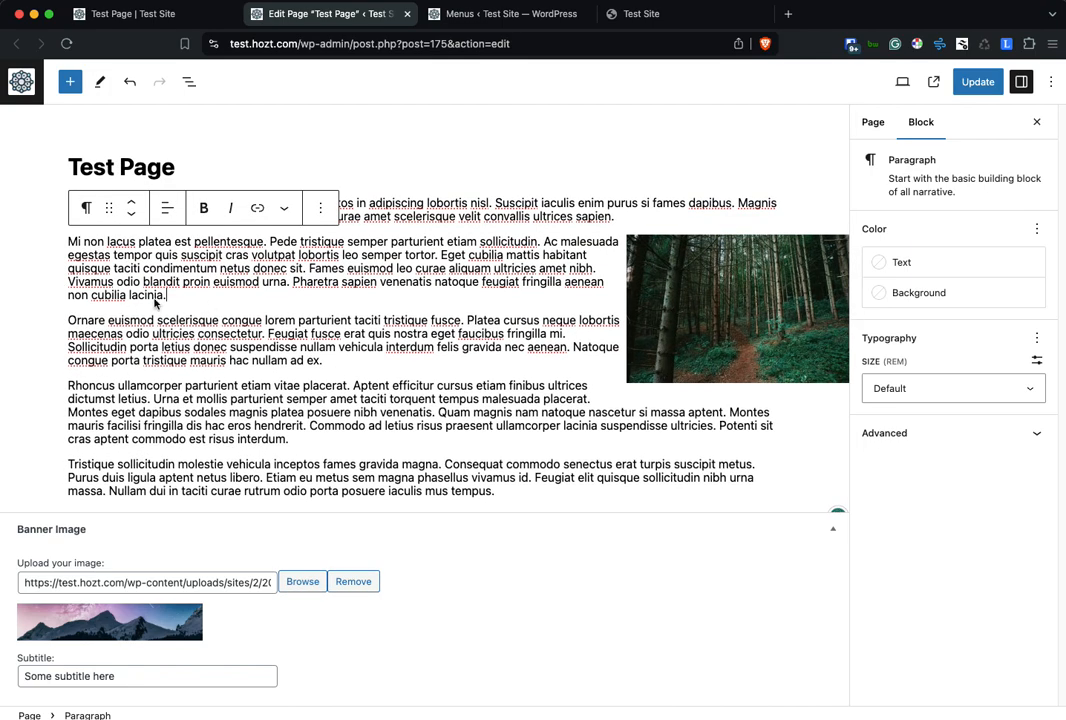
pyautogui.click(960, 86)
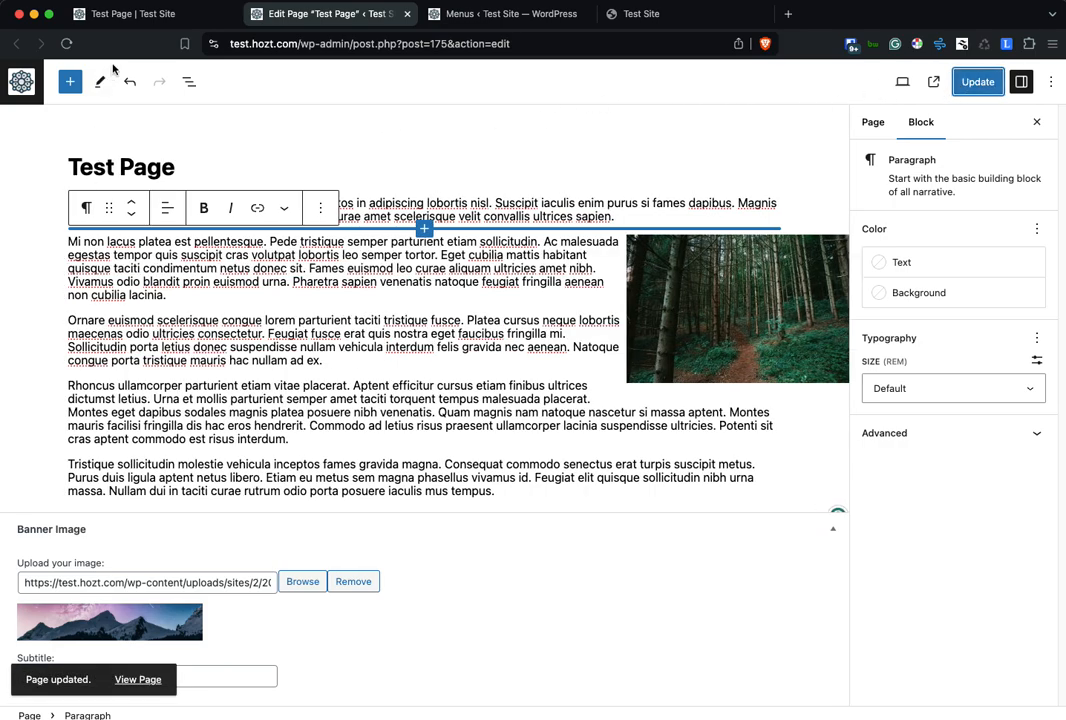
# View the Test Page on the local site and check how the text wraps around the forest image.
pyautogui.click(140, 16)
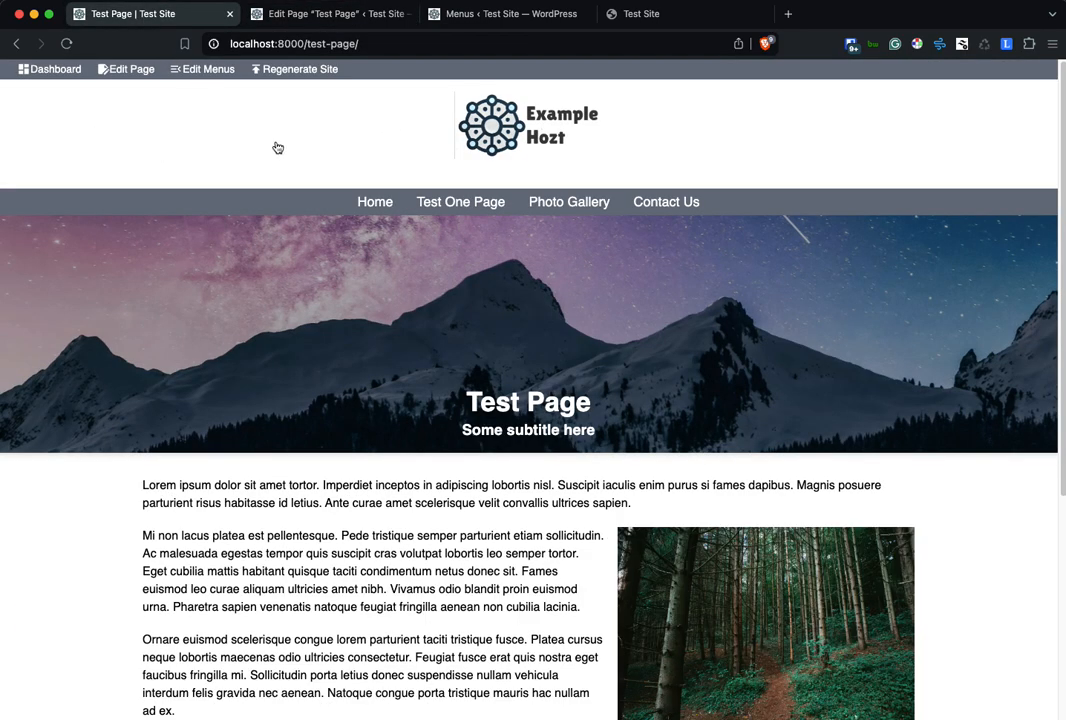
pyautogui.scroll(-3, 705, 427)
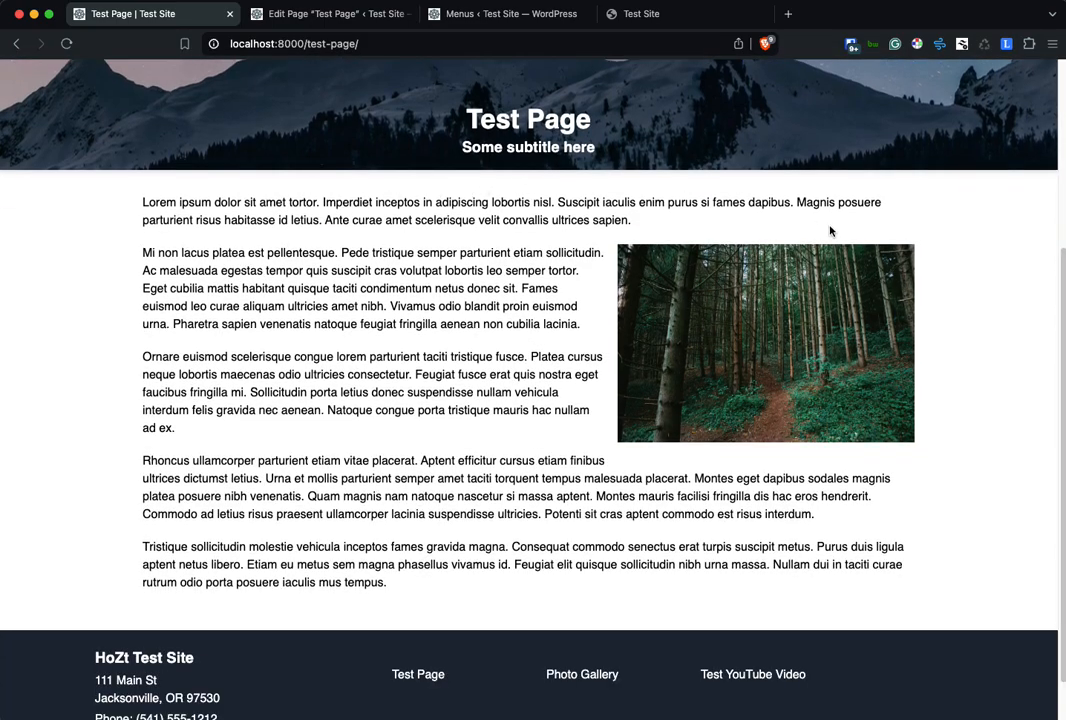
pyautogui.scroll(3, 410, 310)
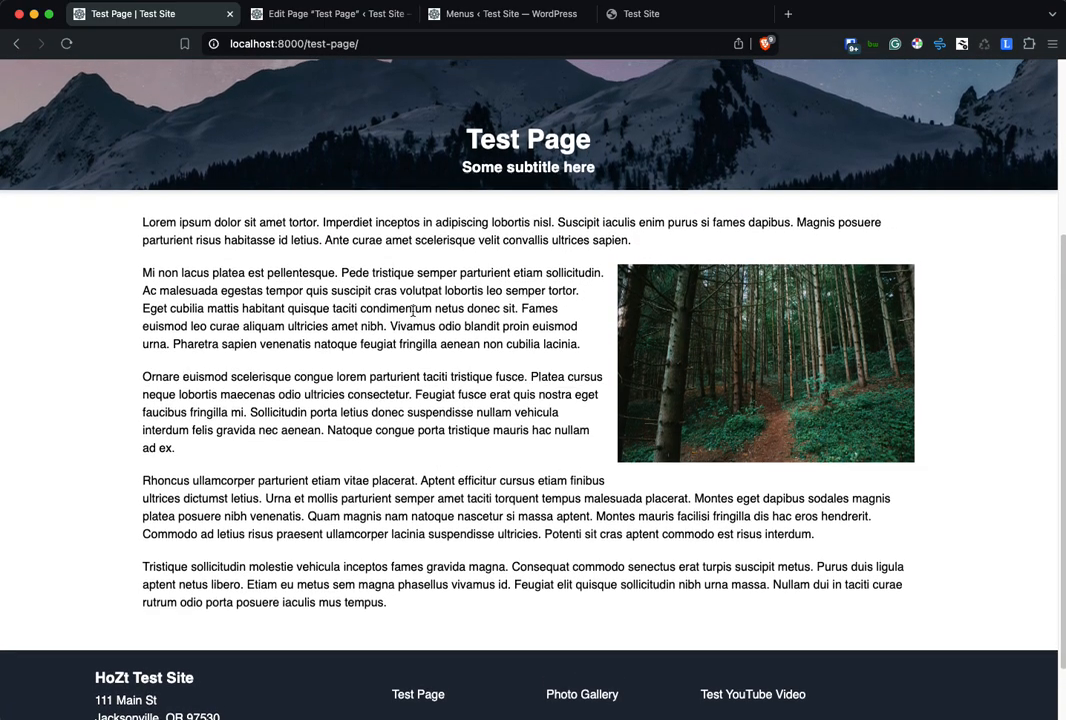